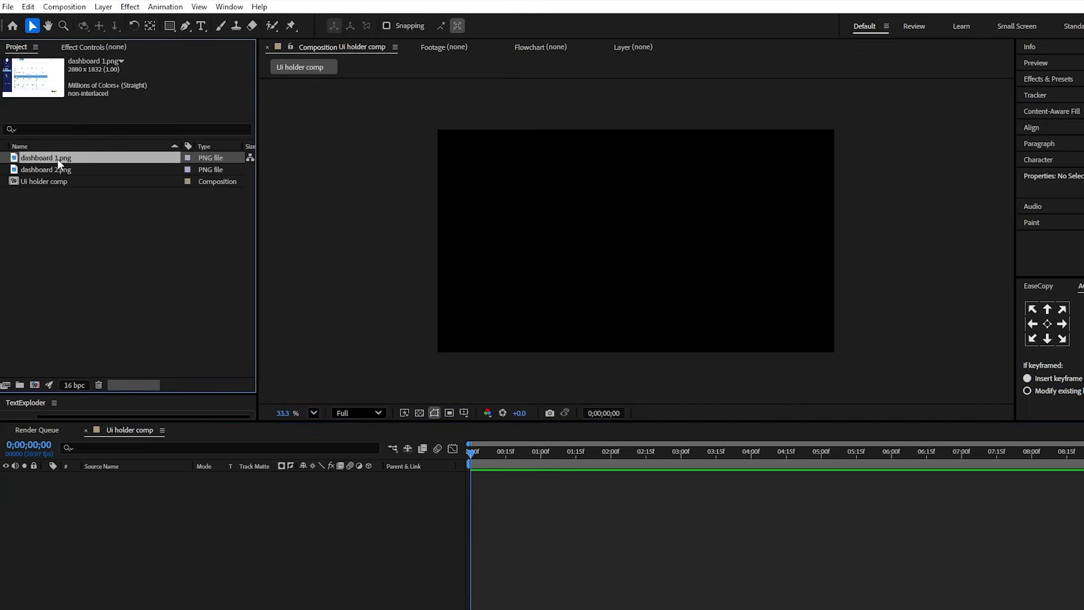
- Add dashboard 1.png to the Ui holder comp and scale the layer to 57%
key(shift+slash)
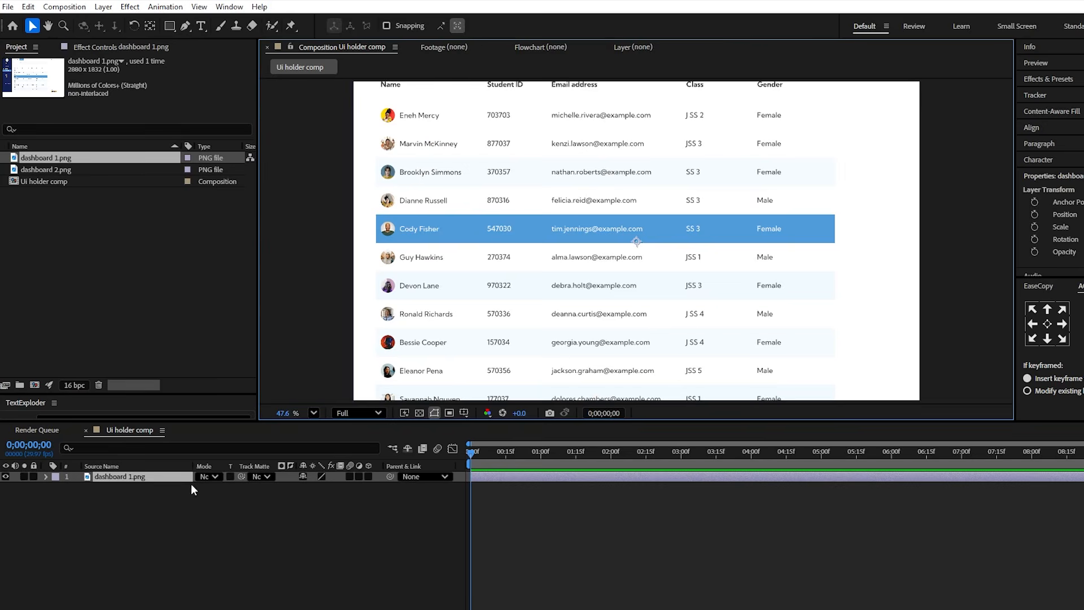
key(s)
click(317, 489)
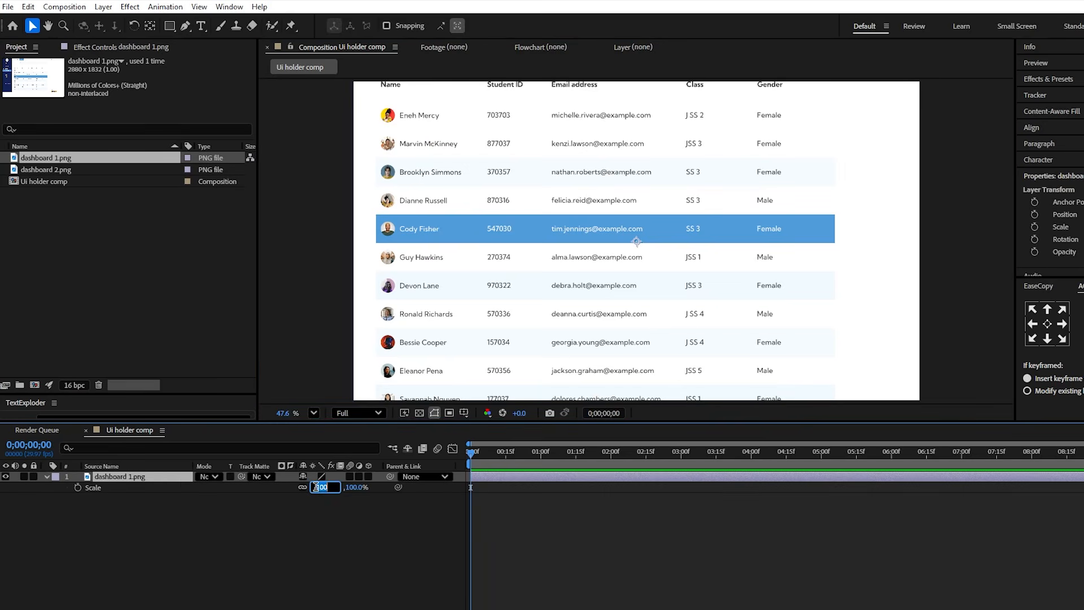
text(57)
key(Return)
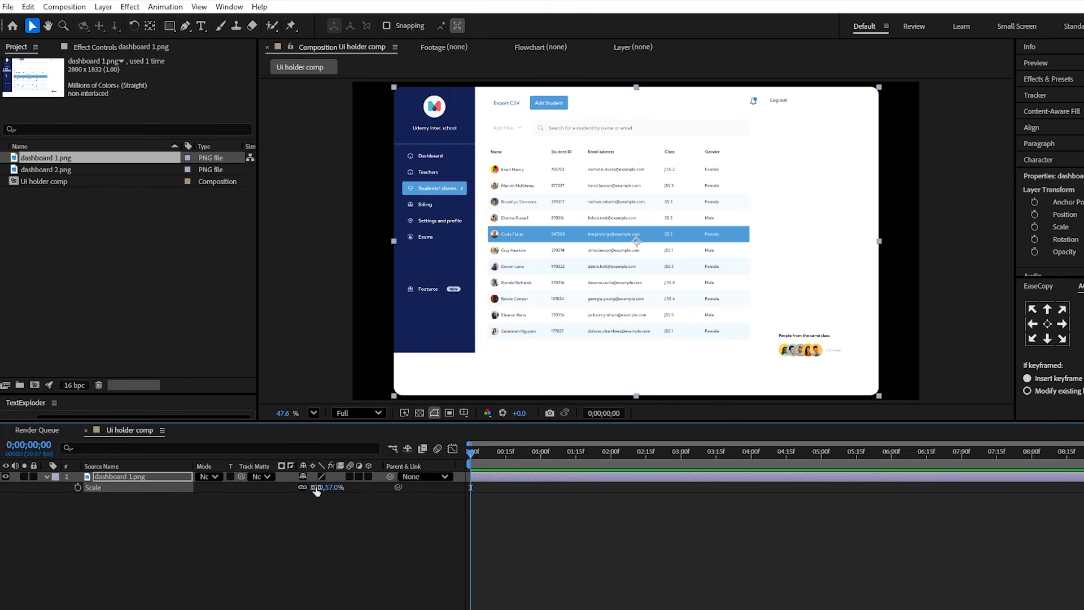
- Add a Stroke layer style to the dashboard 1.png layer and sample its colour from the blue highlighted table row
right_click(167, 476)
mouse_move(240, 265)
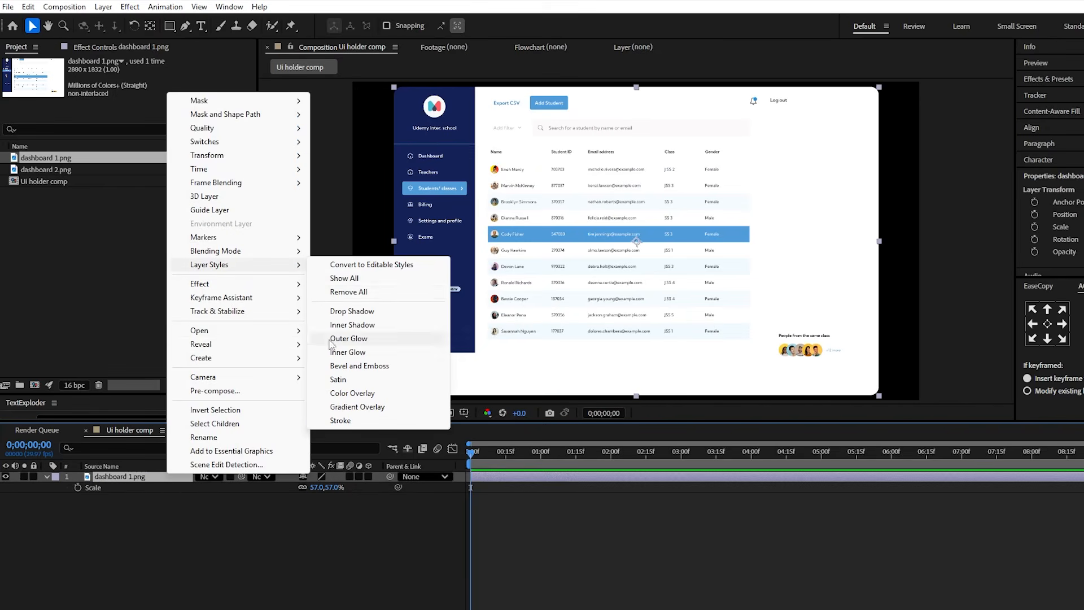
click(340, 420)
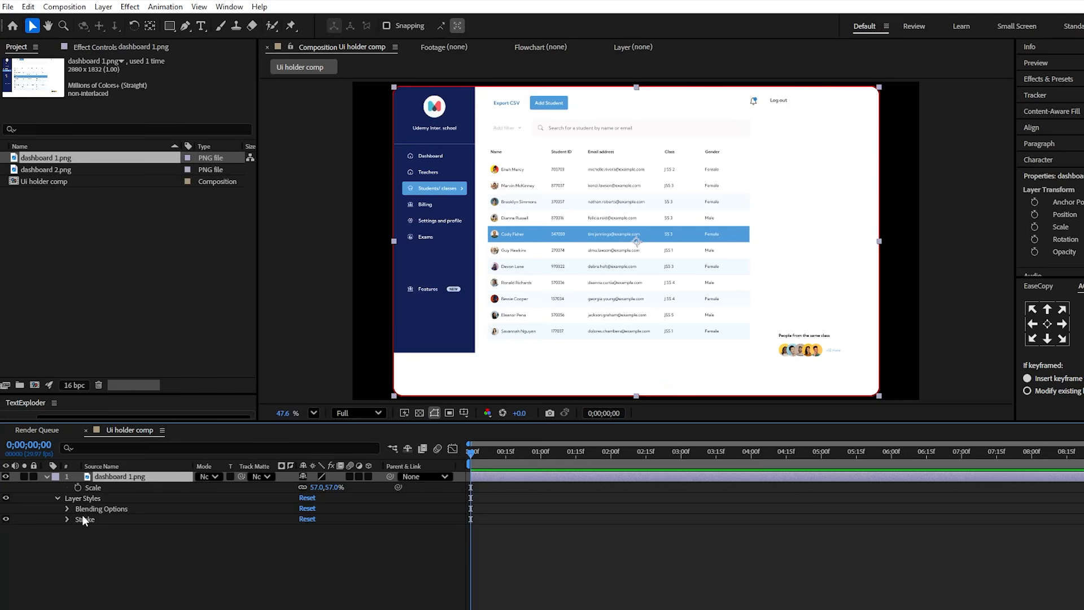
click(67, 519)
click(323, 541)
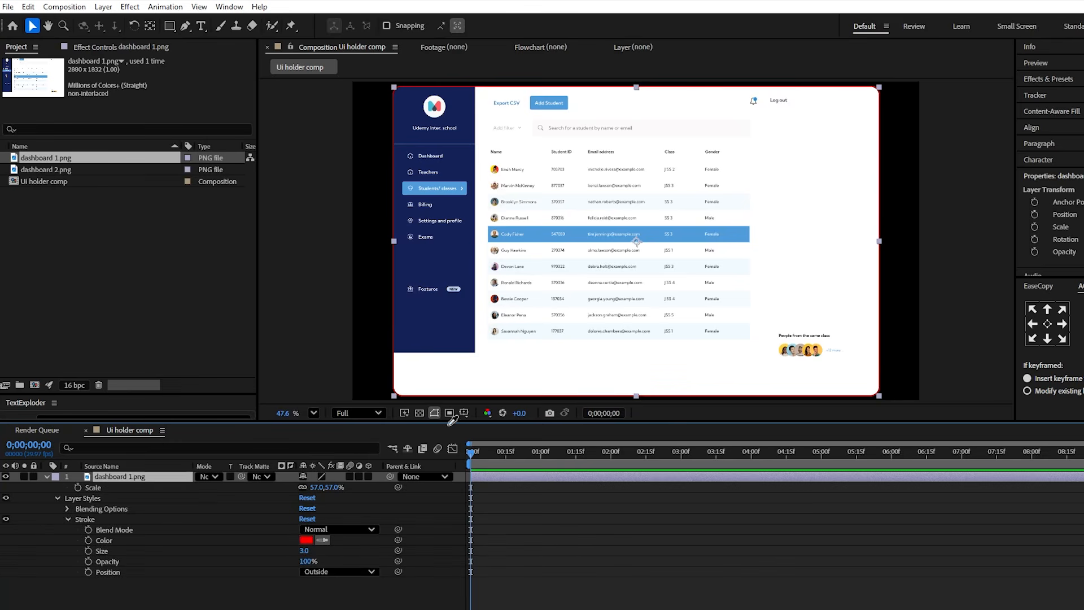
click(548, 232)
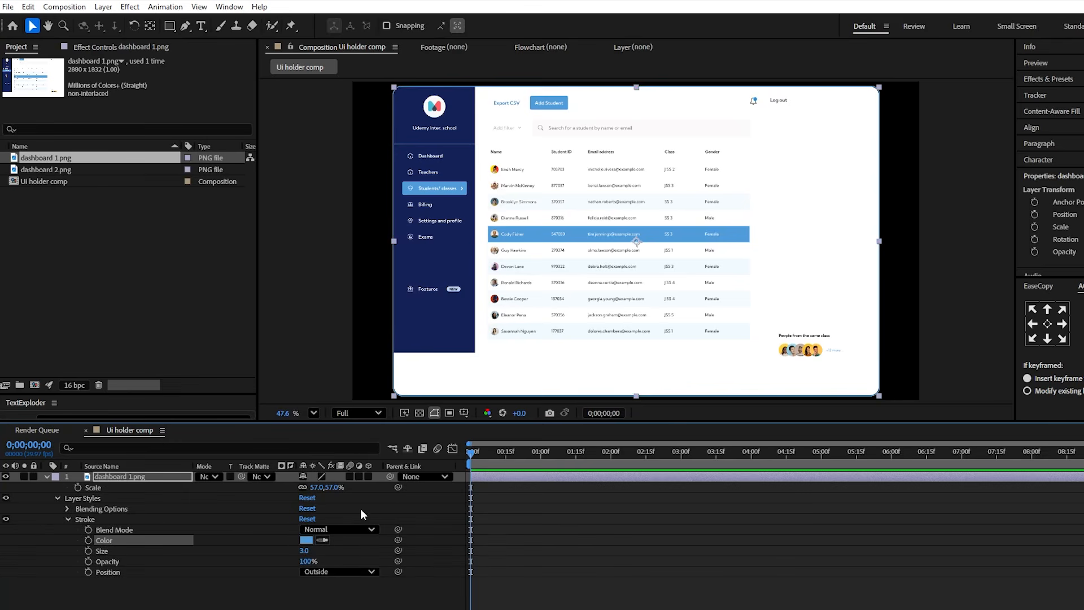
- Change the dashboard's stroke colour to a bright cyan and set the stroke size to 4
click(306, 541)
drag(625, 338, 620, 327)
click(590, 252)
click(706, 258)
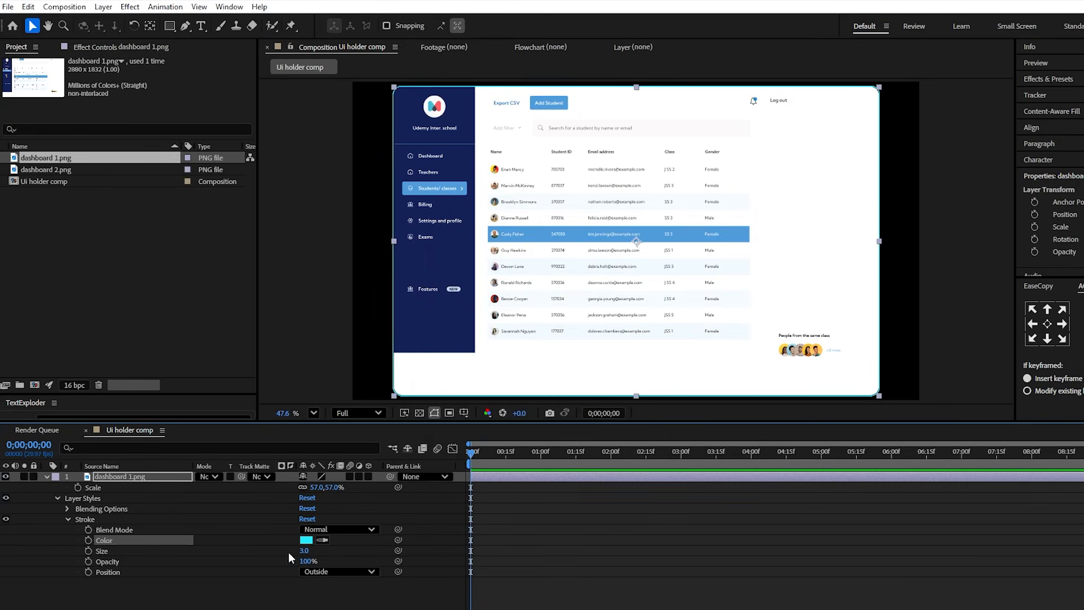
click(305, 550)
key(Return)
click(264, 606)
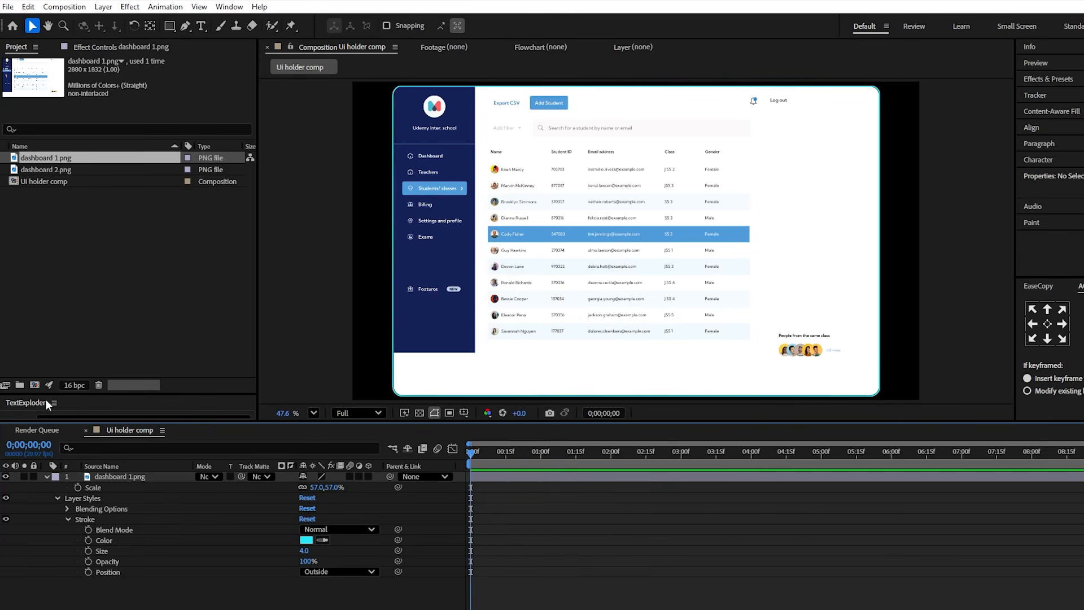
- Create a 1920x1080 composition at 29.97 fps named Main comp with a duration of 0;00;07;01
click(35, 385)
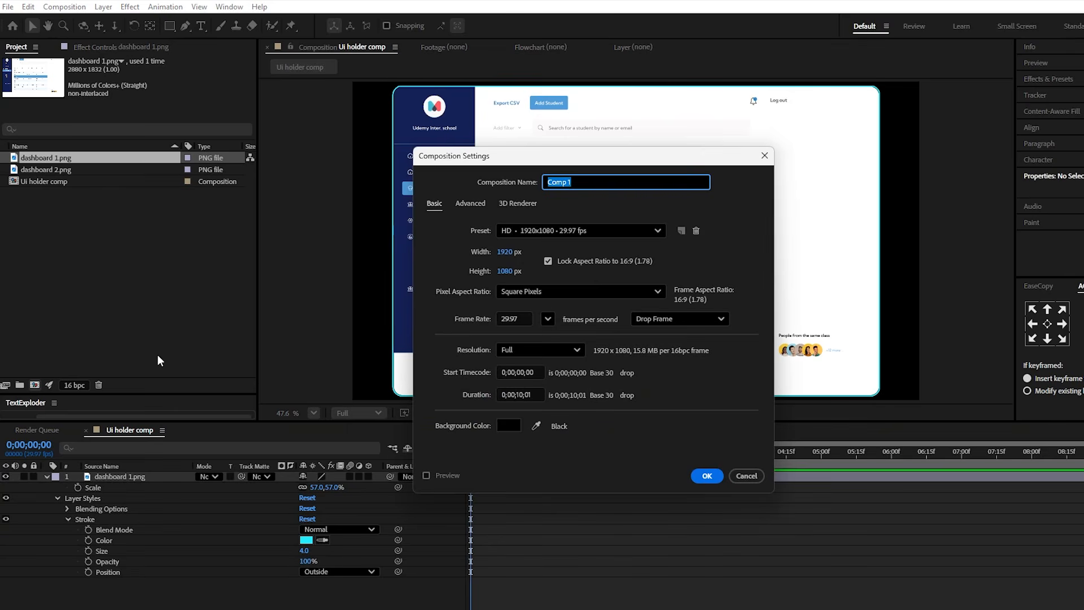
text(Main c)
click(524, 395)
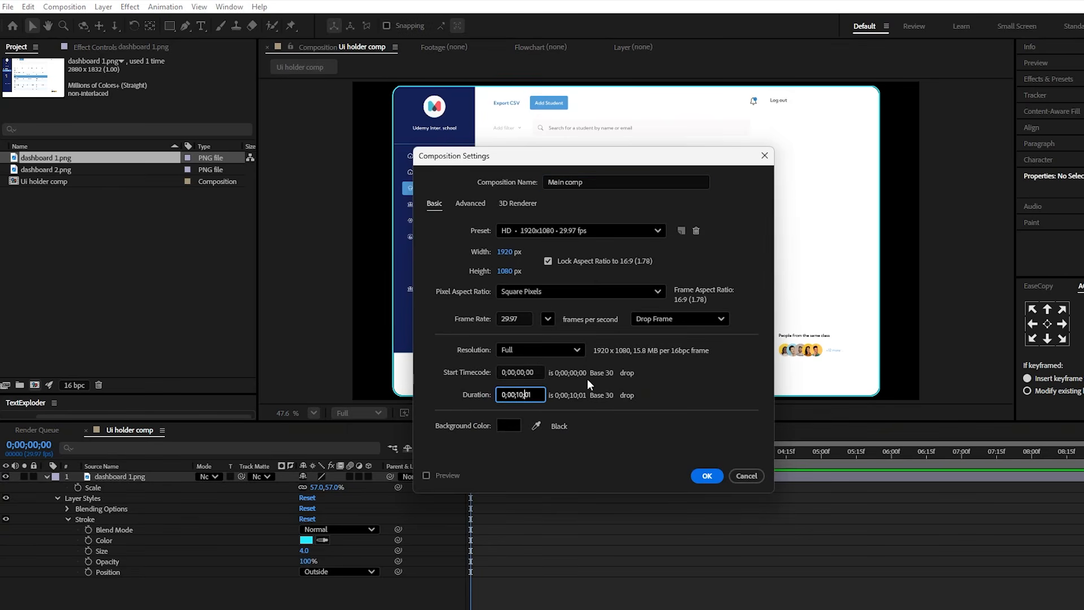
key(BackSpace)
key(BackSpace)
text(7)
key(Return)
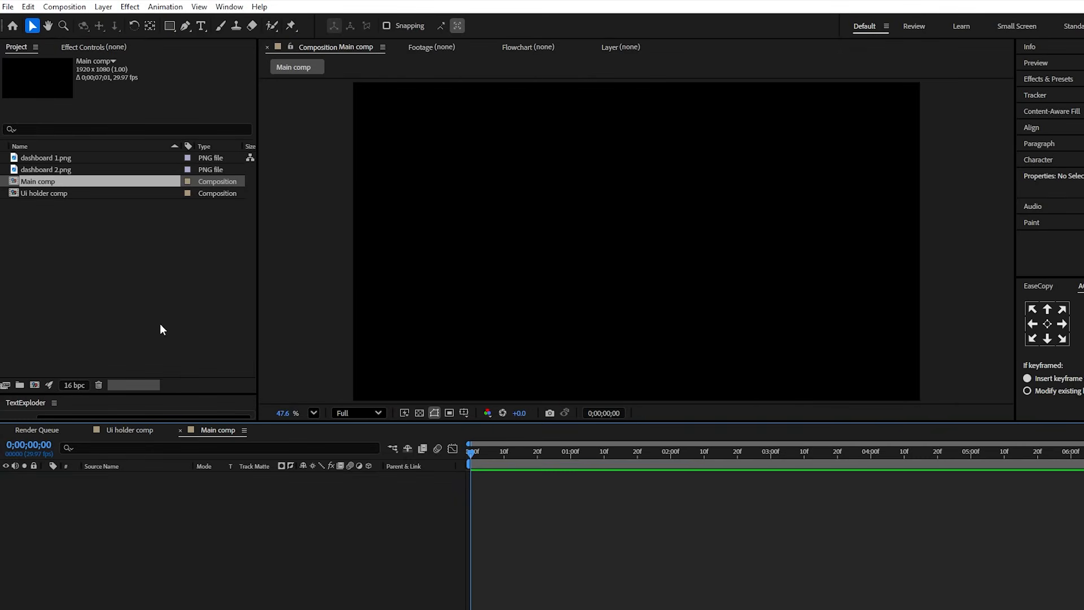
- Place the Ui holder comp into the Main comp and make it a 3D layer
click(62, 193)
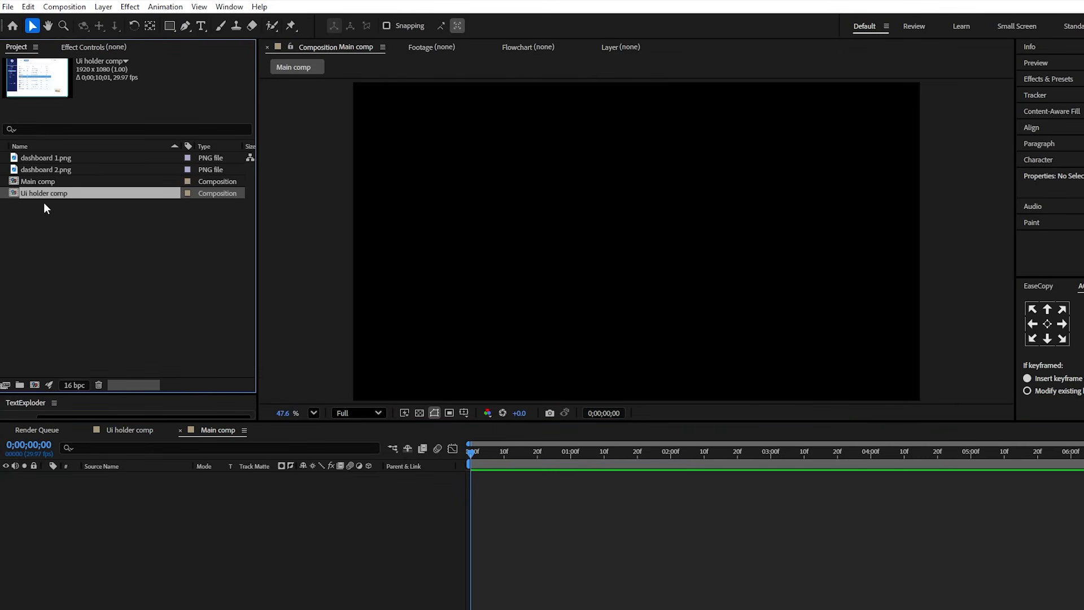
drag(44, 195, 229, 543)
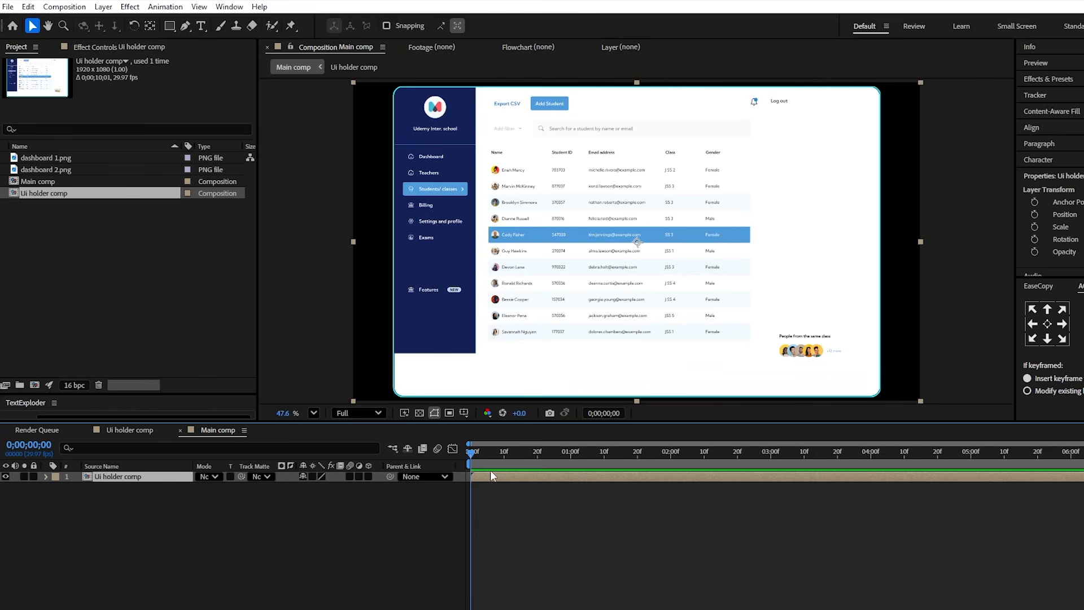
key(space)
click(369, 477)
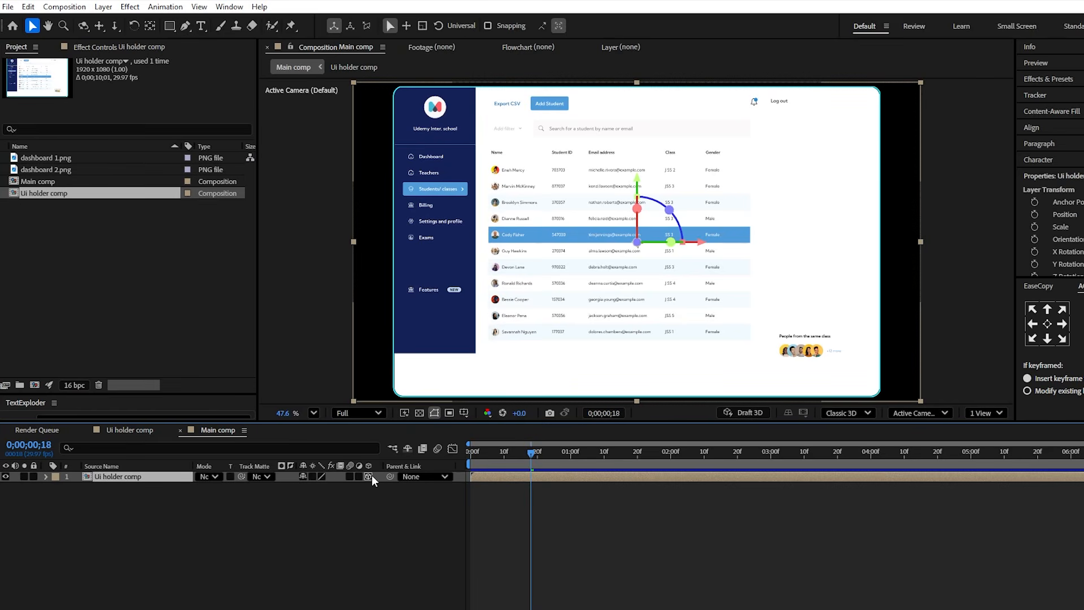
- Reposition the Ui holder comp layer lower and closer to the camera, at about 960, 1217, -428
key(p)
drag(323, 489, 514, 501)
drag(349, 492, 194, 507)
drag(343, 492, 378, 493)
click(298, 499)
drag(298, 499, 403, 488)
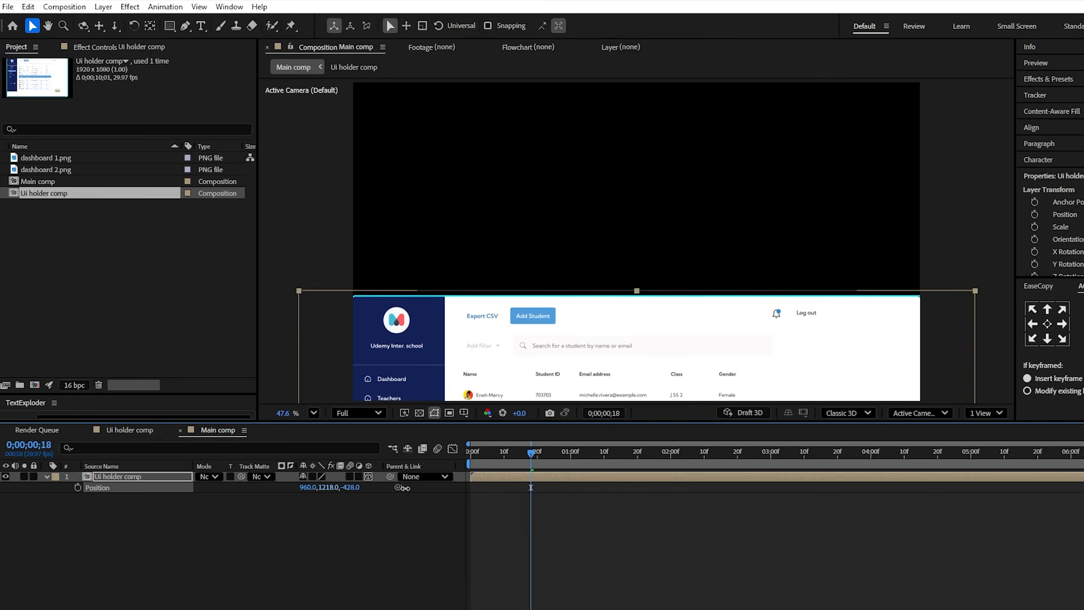
click(317, 499)
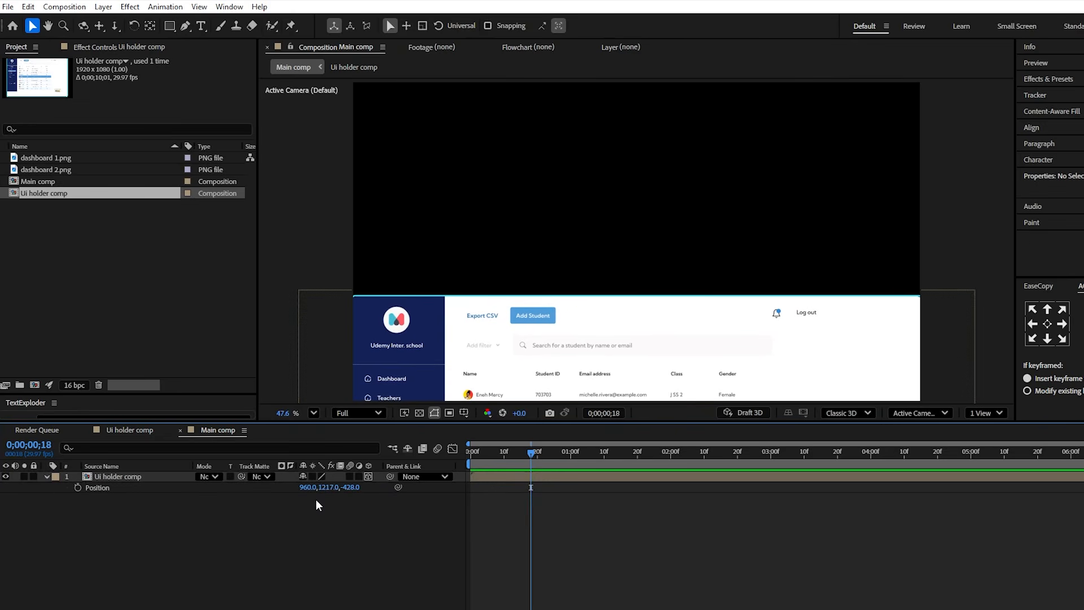
- Add a Position expression to the Ui holder comp layer, pasting the index-based zOffset and yOffset code copied from the text file
alt+click(78, 488)
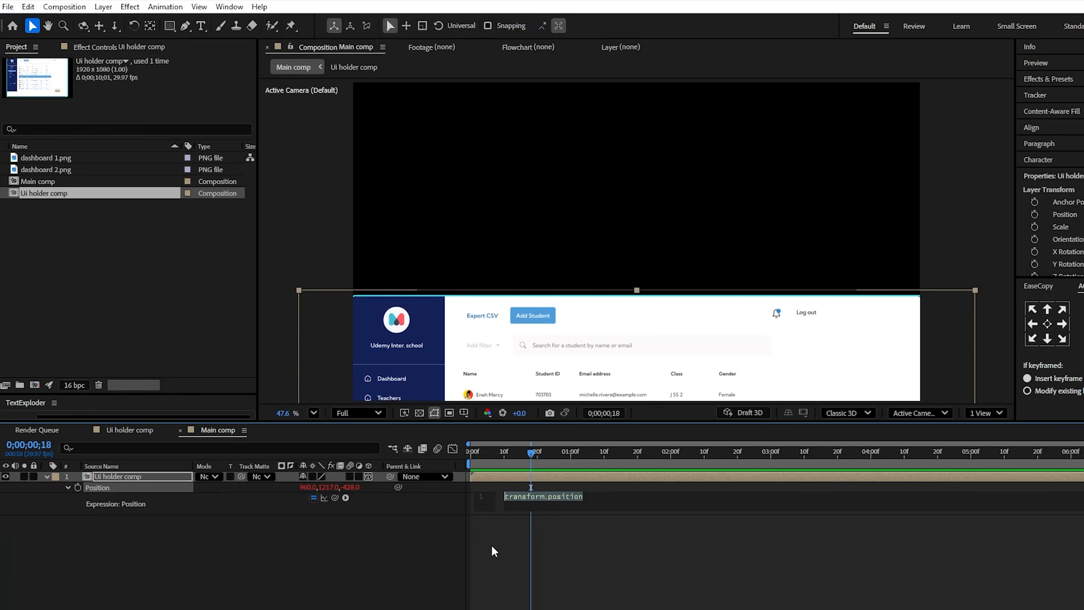
key(alt+Tab)
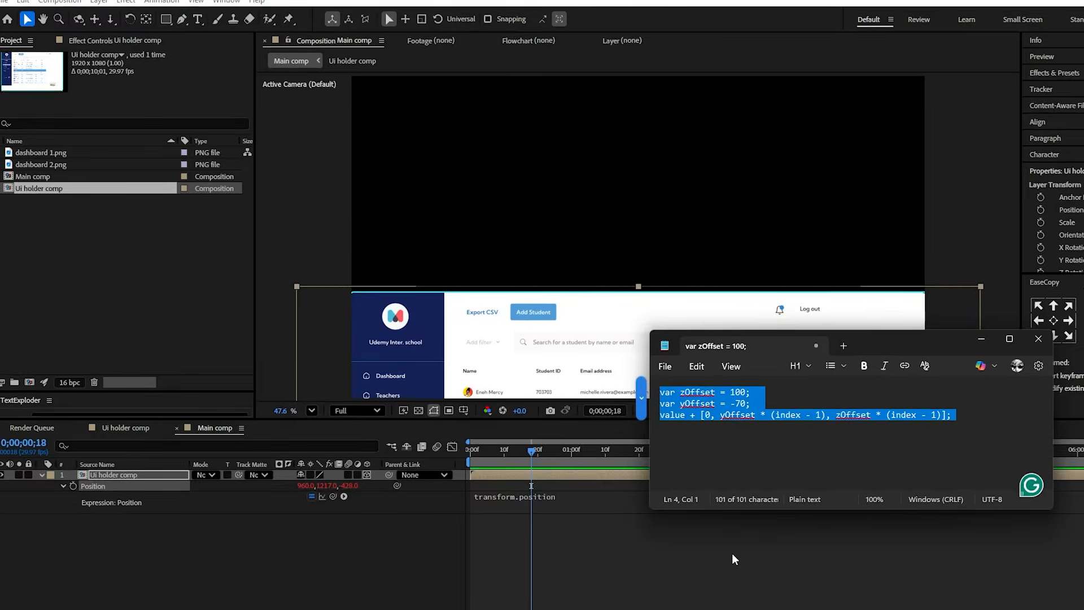
click(738, 439)
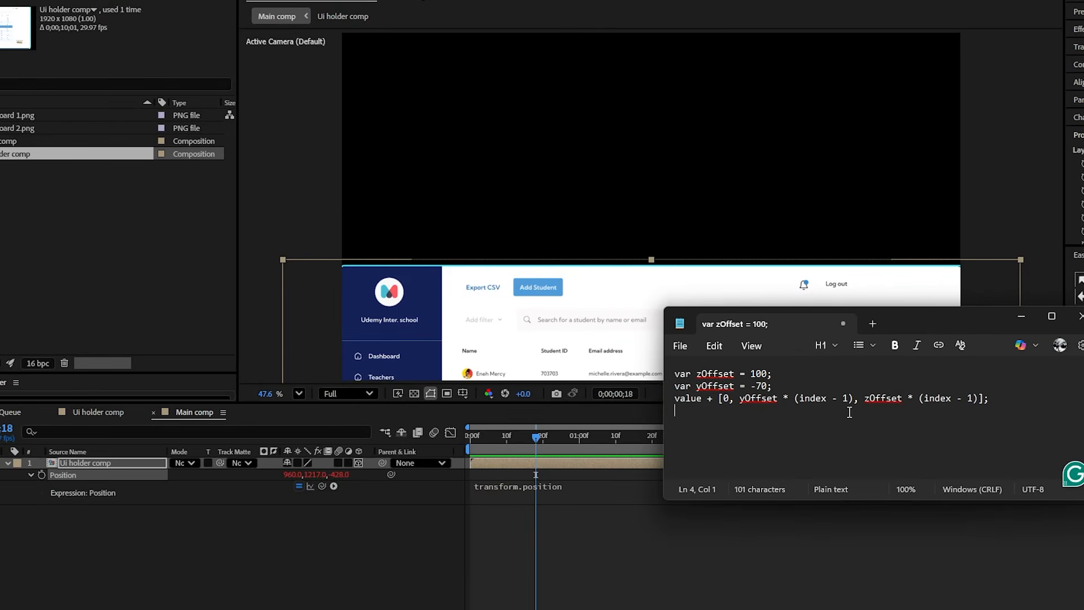
drag(1008, 404, 677, 378)
key(ctrl+c)
click(528, 482)
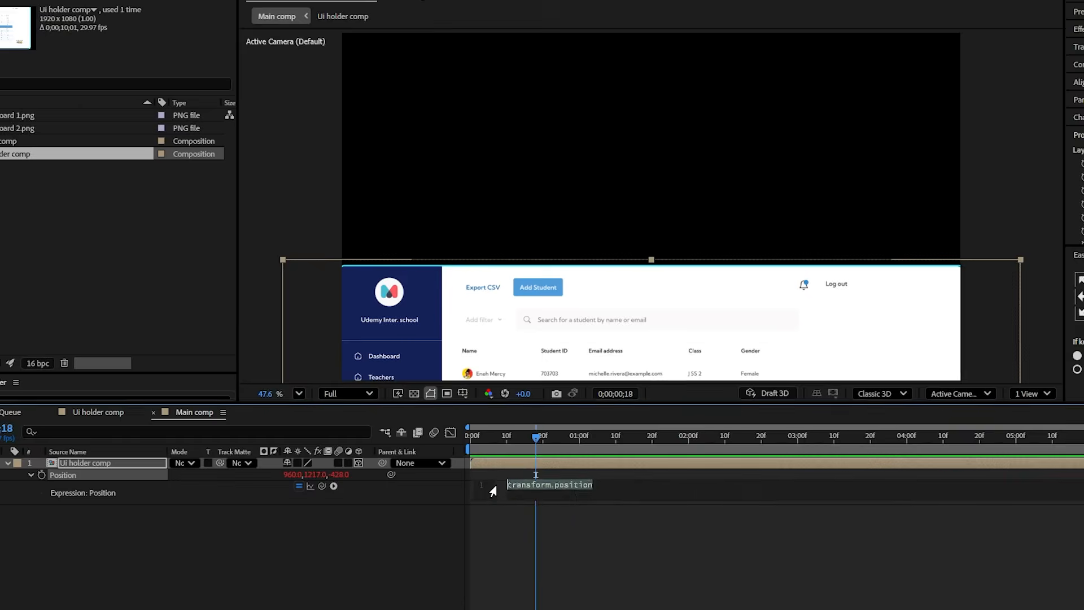
key(ctrl+v)
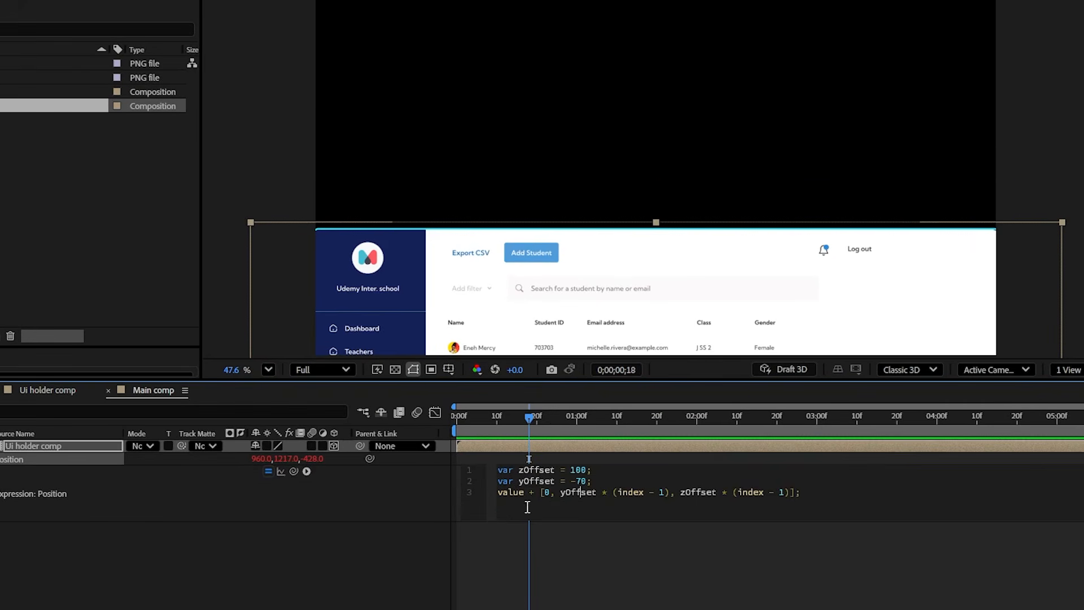
- Set yOffset to -40 in the Position expression and apply it
drag(591, 469, 552, 469)
click(581, 480)
click(510, 541)
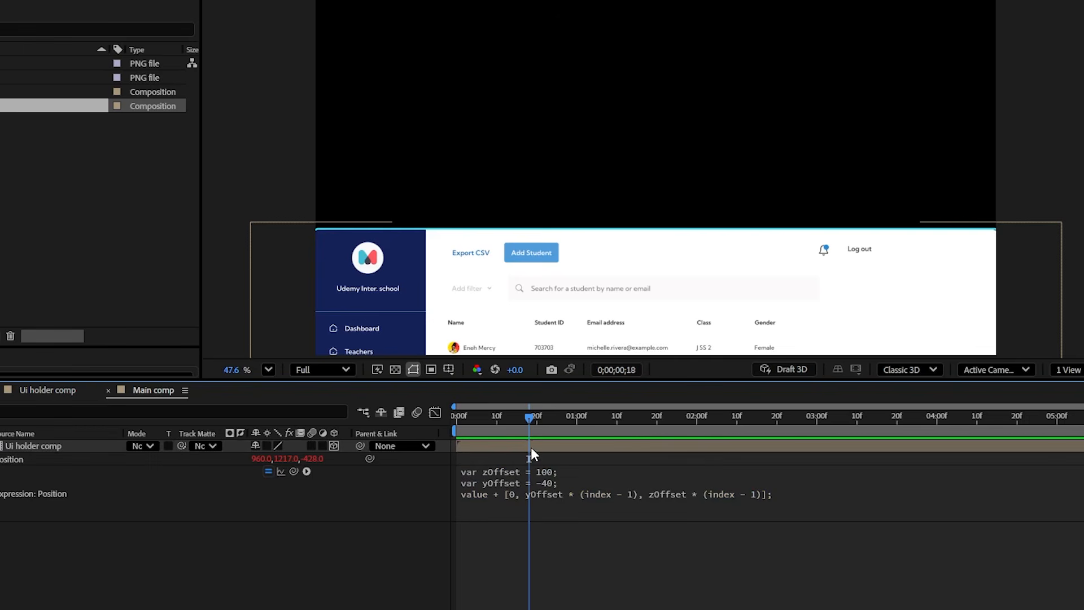
- Duplicate the Ui holder comp layer four times to build a stack of five offset layers
click(531, 447)
key(ctrl+d)
key(ctrl+d)
key(ctrl+d)
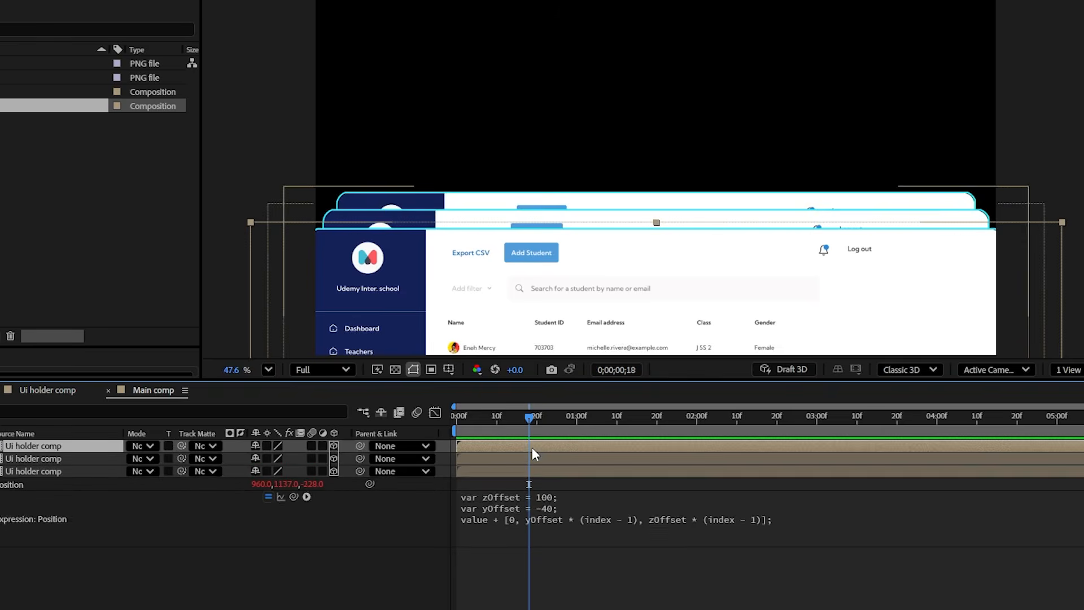
key(ctrl+d)
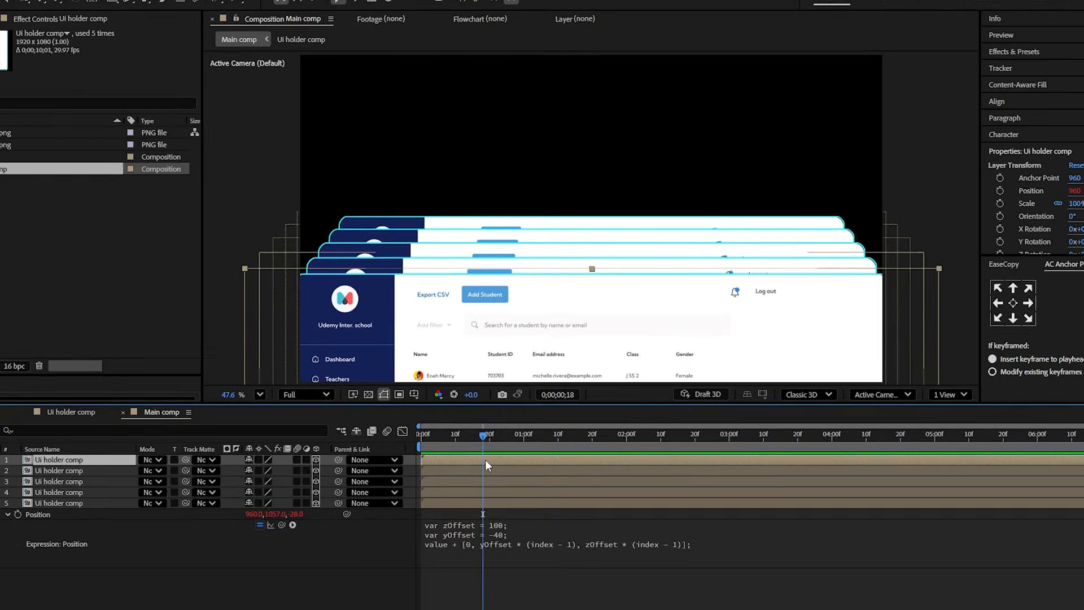
- Select all five Ui holder comp layers and nudge them down until the rearmost layer's Y position is about 1115
drag(266, 581, 96, 464)
key(shift+Down)
key(shift+Down)
key(shift+Down)
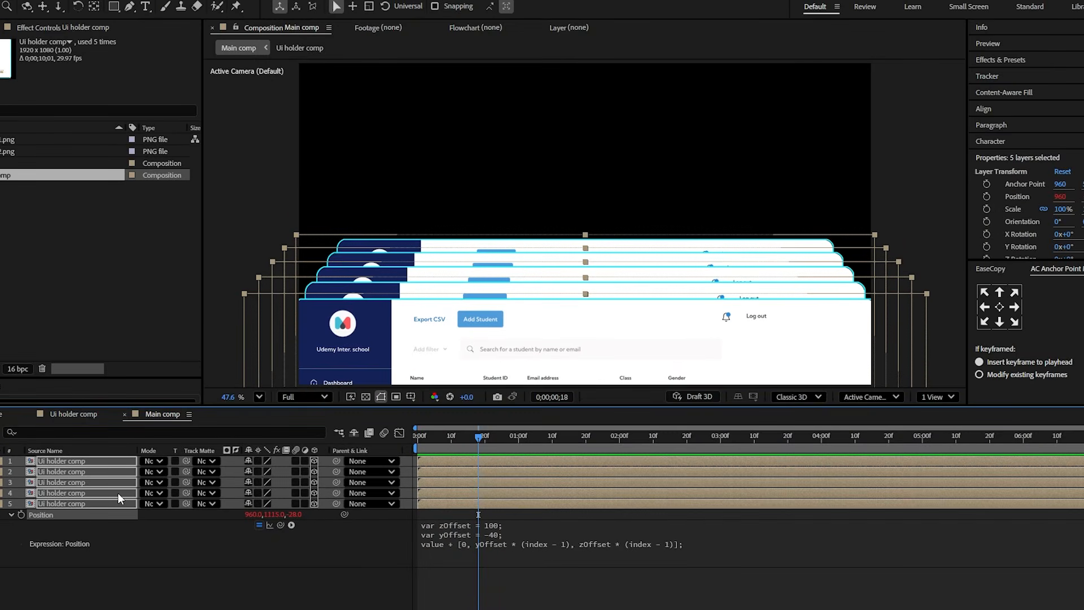
- Set the X Rotation of all five Ui holder comp layers to 12°
key(r)
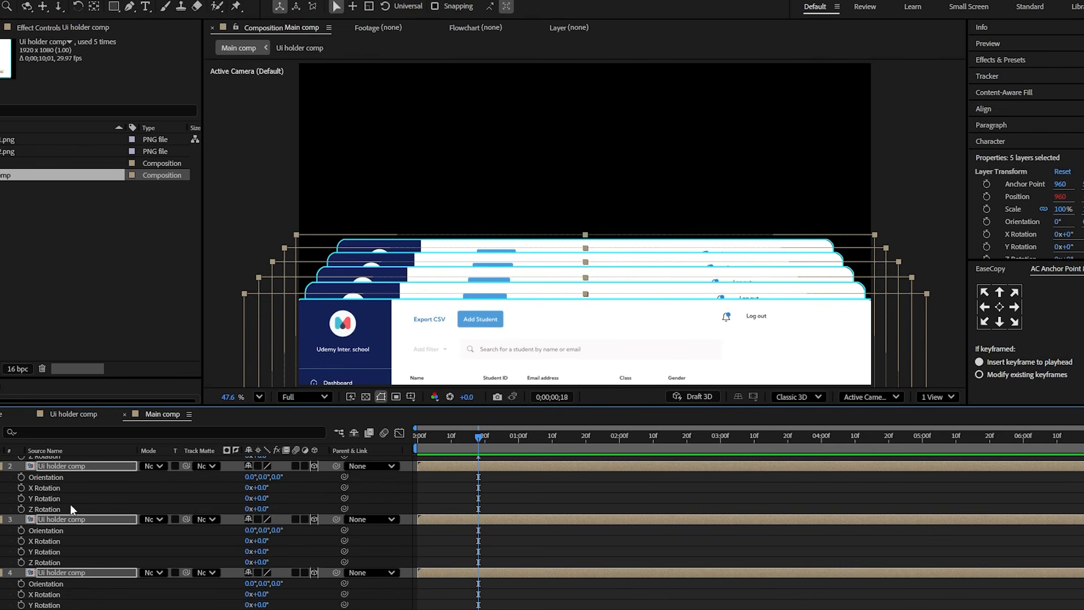
click(264, 488)
key(Return)
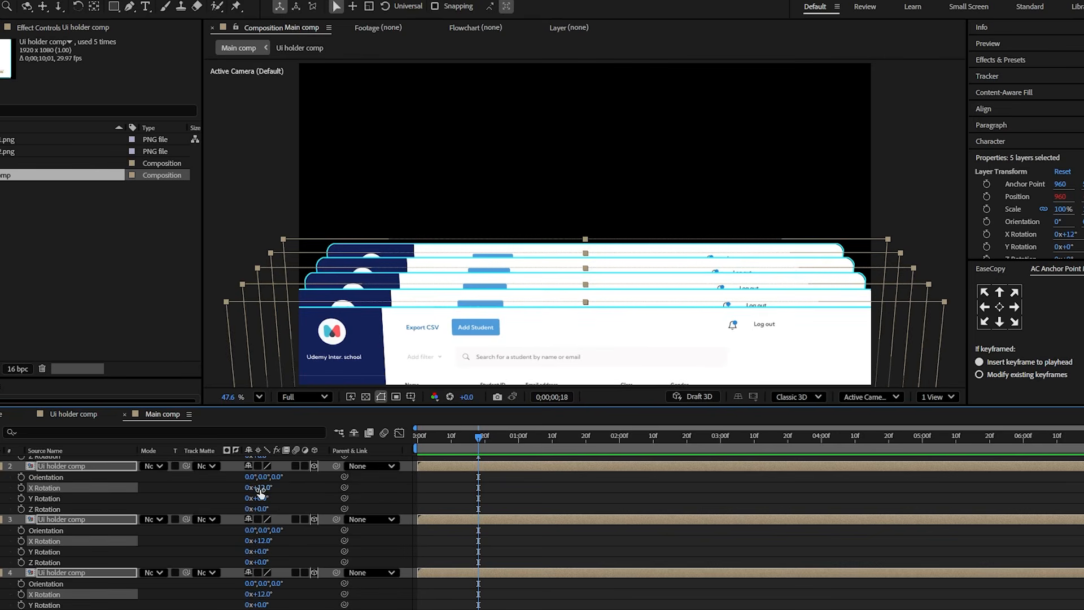
- Add Position keyframes to all five layers at the start of the timeline and move them to about 0;00;01;21
key(p)
key(Home)
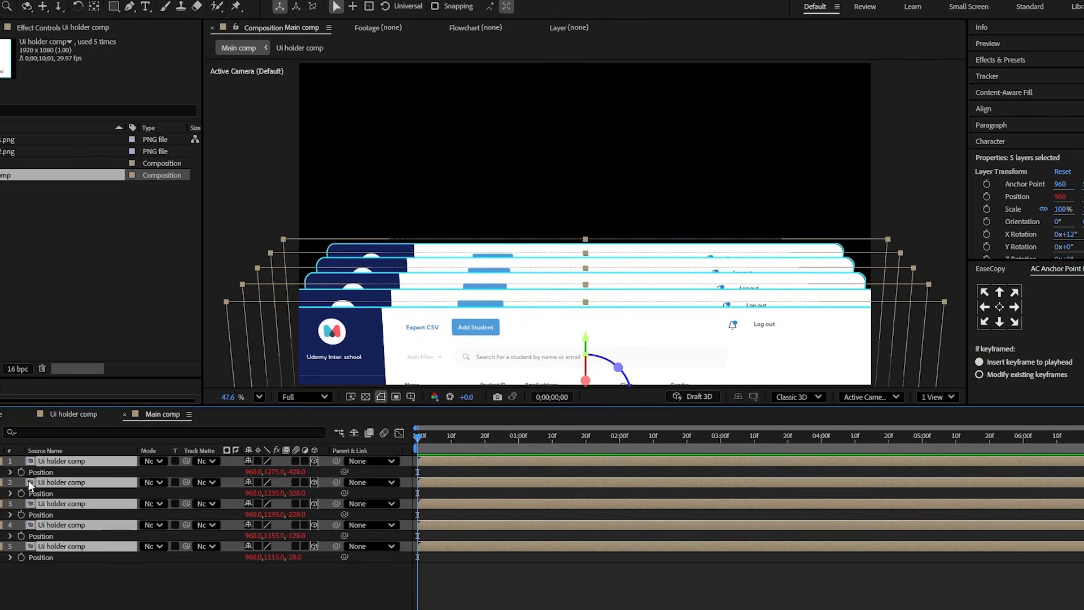
click(22, 474)
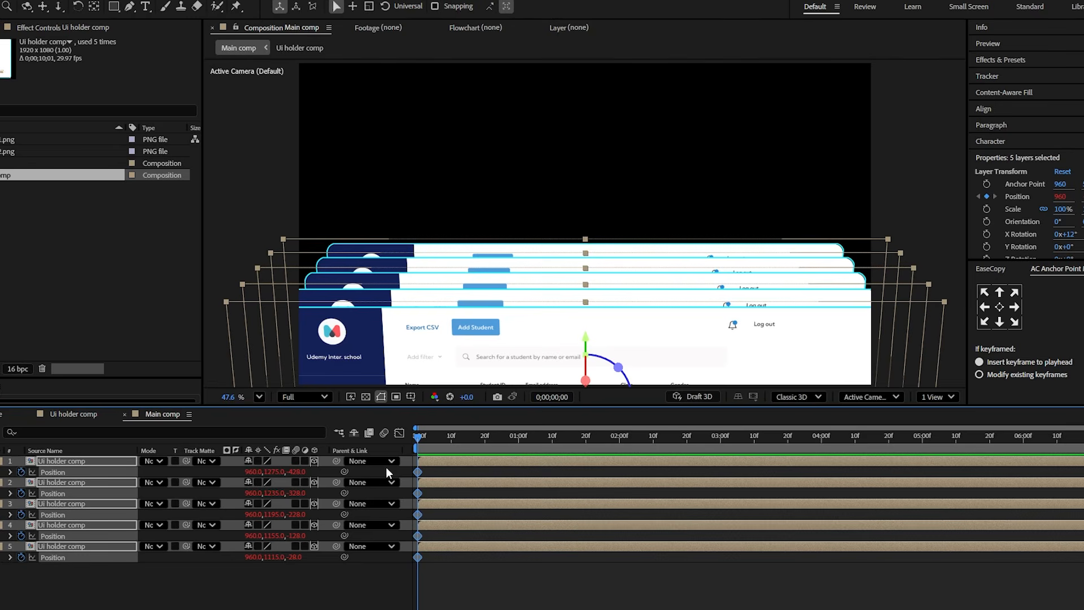
drag(419, 473, 590, 462)
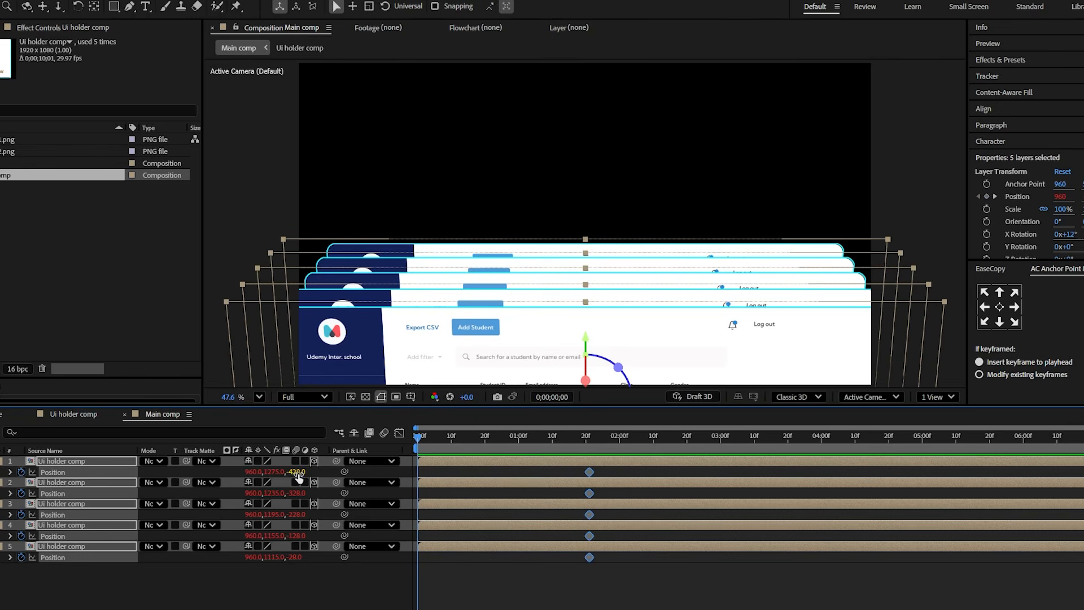
- Keyframe all five layers out of frame at 0;00;00;00, with the front layer at about 960, 1645, -1275, and scrub to 0;00;01;21
mouse_move(300, 477)
mouse_down()
mouse_move(262, 478)
mouse_move(295, 476)
mouse_move(287, 473)
mouse_up()
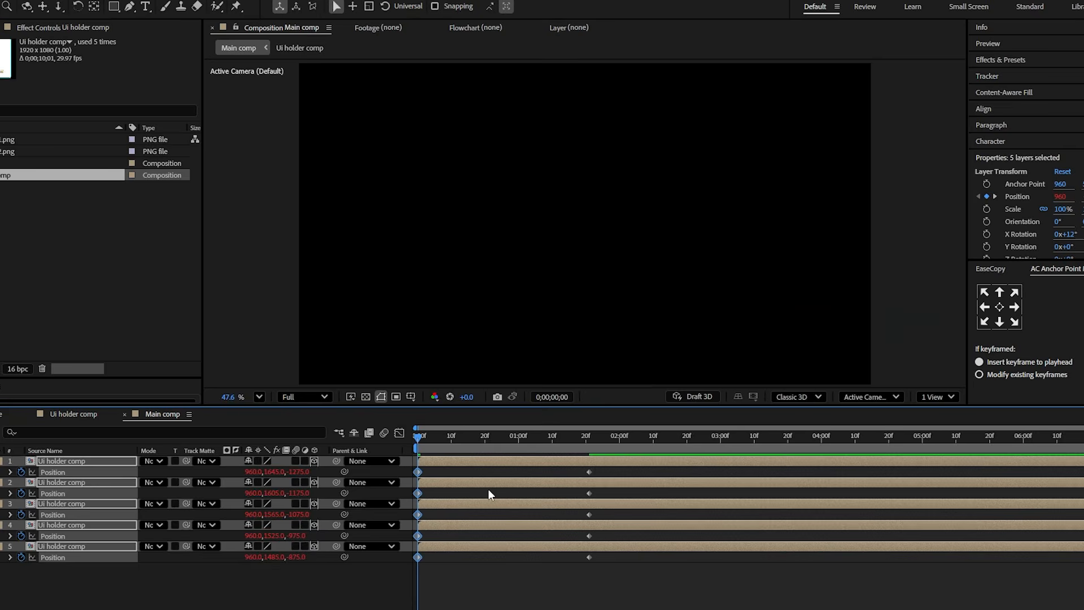
drag(446, 453, 588, 455)
click(548, 571)
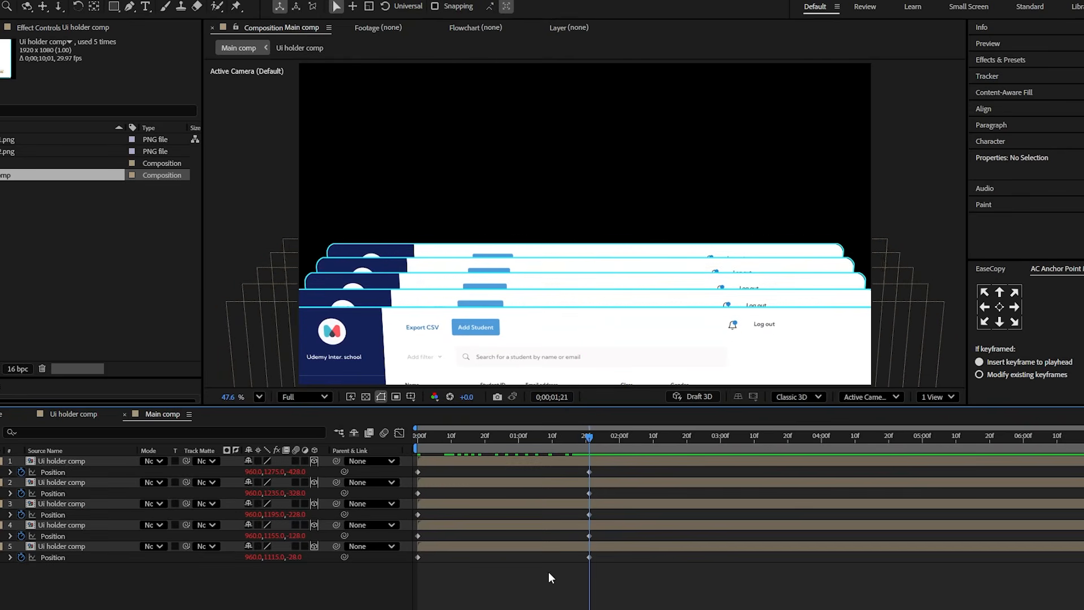
- Give the rearmost Ui holder comp layer a Yellow label and move the playhead to 0;00;02;25
click(583, 545)
click(614, 449)
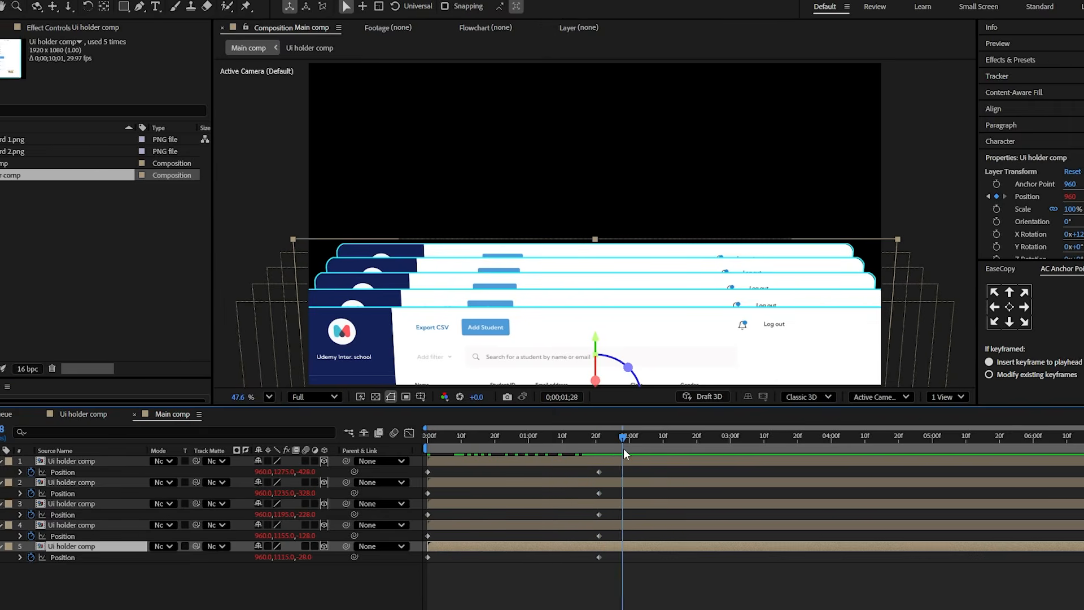
click(8, 546)
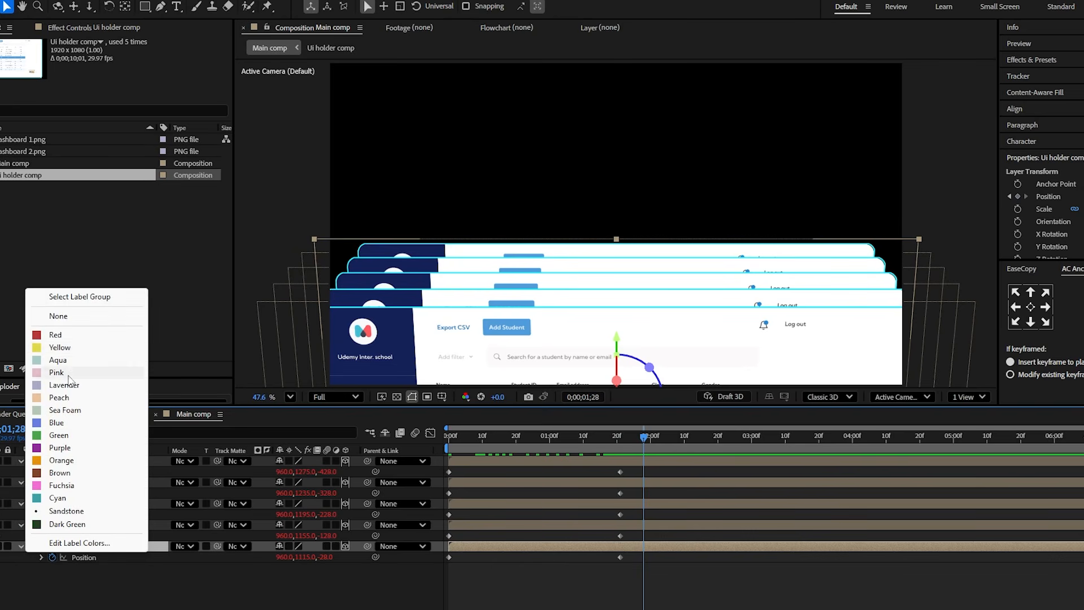
click(59, 348)
drag(662, 442, 734, 452)
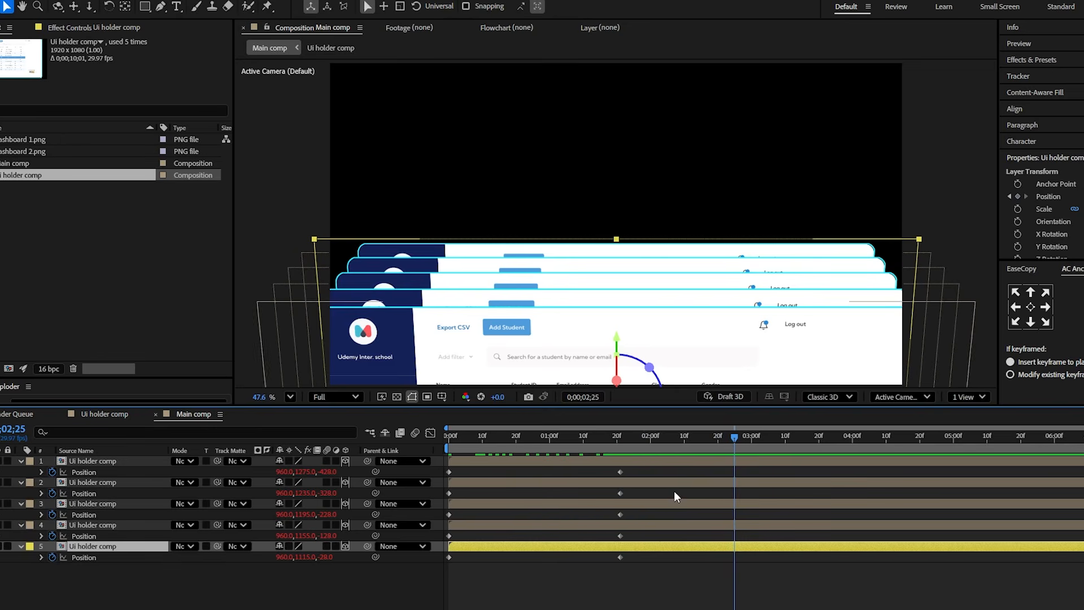
- Keyframe the Yellow rear layer's Position at 960, 857, -28 and X Rotation at 0° at 0;00;02;25, starting the rotation at 0;00;01;21
drag(302, 558, 134, 559)
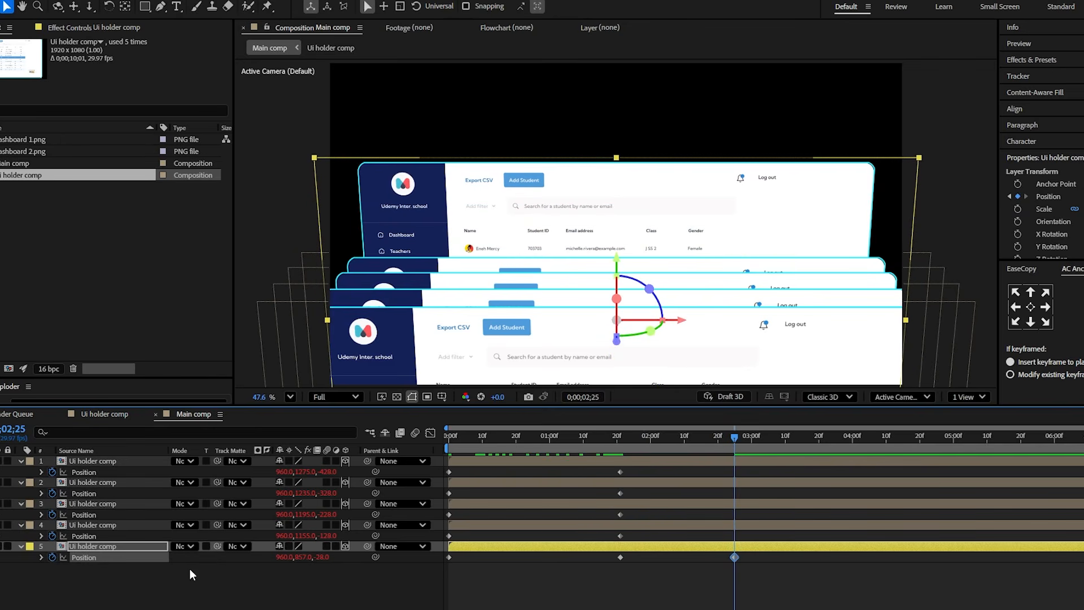
key(shift+r)
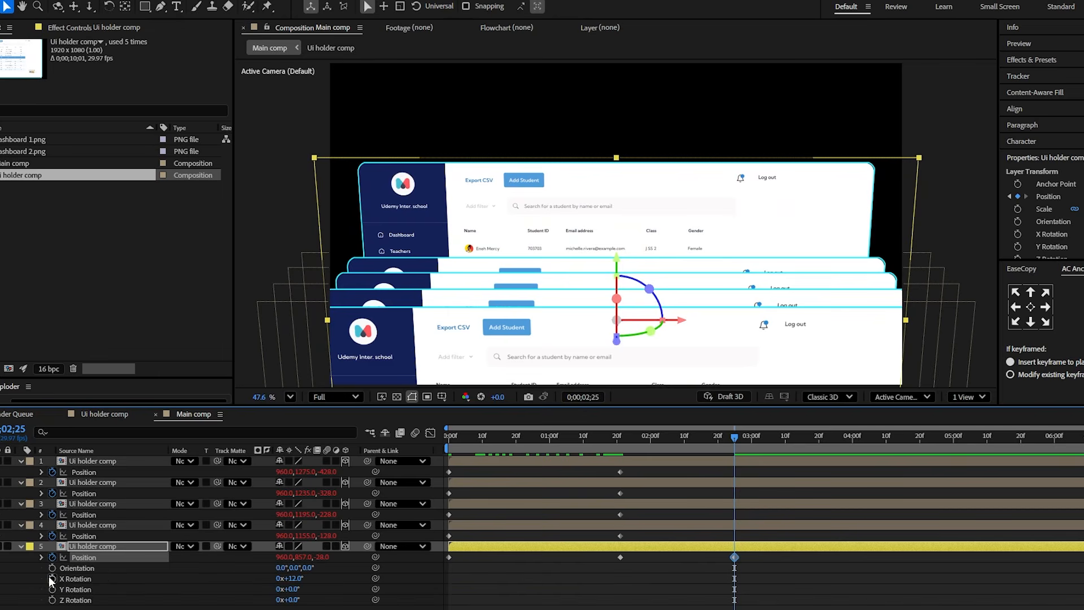
click(52, 579)
drag(733, 577, 620, 581)
click(291, 579)
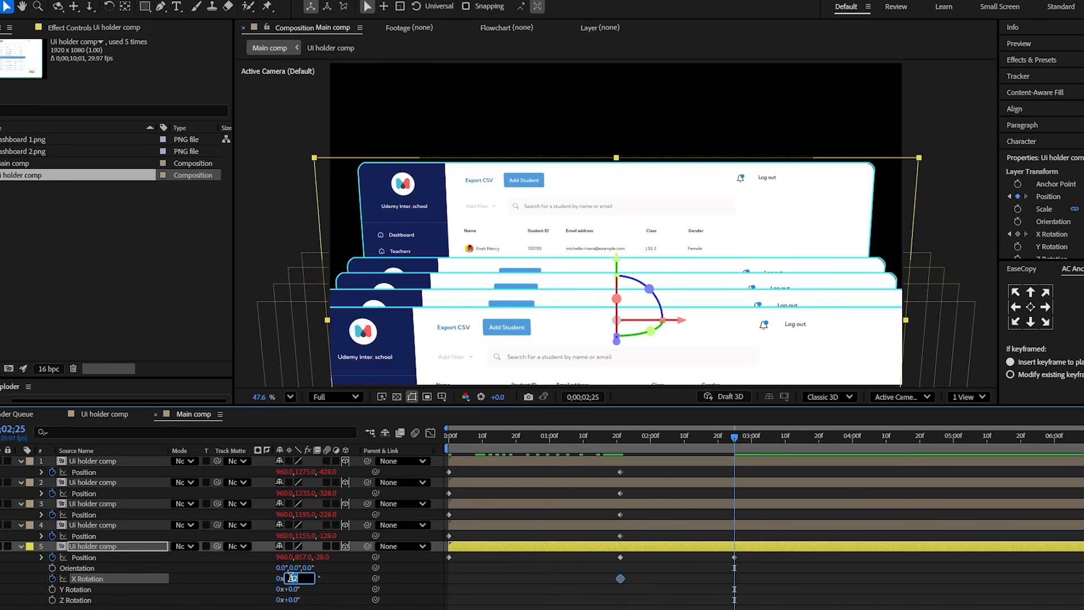
key(Return)
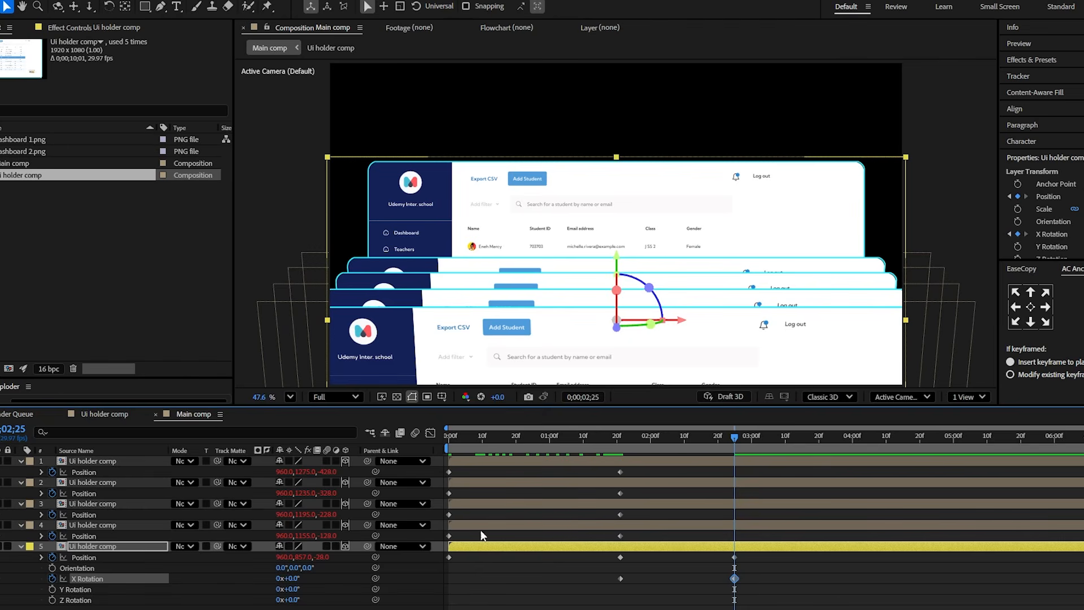
- Shift the rear layer's last Position and X Rotation keyframes to 0;00;03;07 and keyframe Position 960, 667, 117 at 0;00;04;20
drag(721, 452, 921, 456)
drag(760, 603, 773, 550)
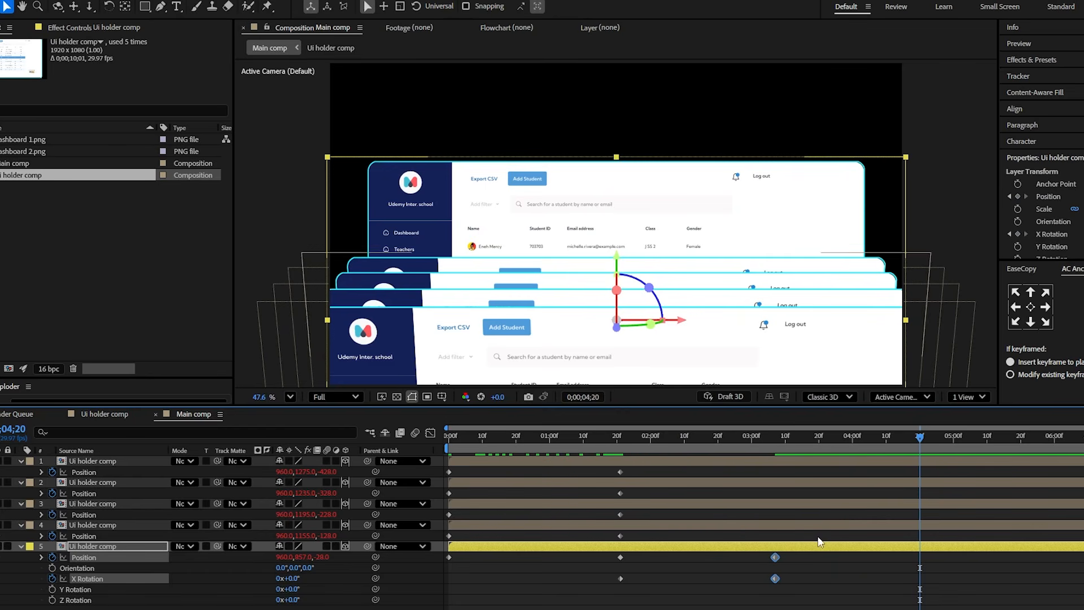
click(331, 592)
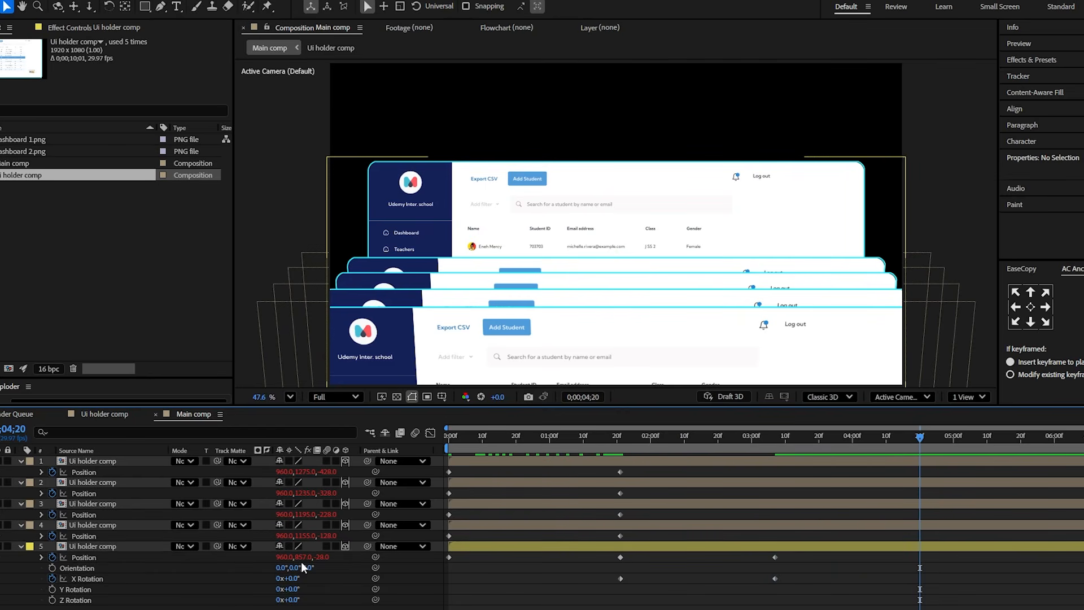
drag(303, 557, 177, 559)
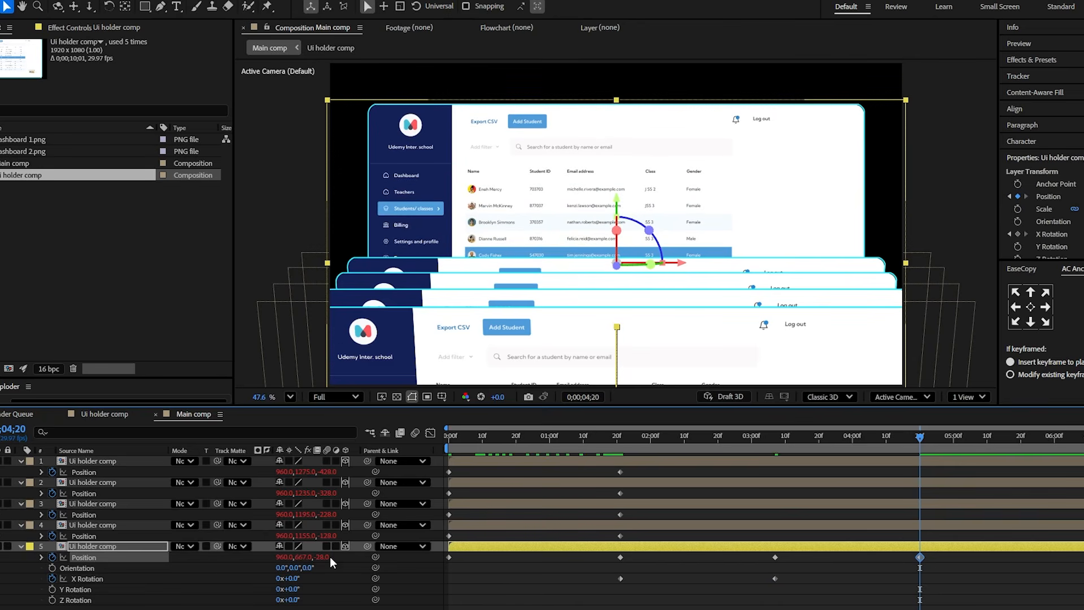
drag(327, 558, 397, 539)
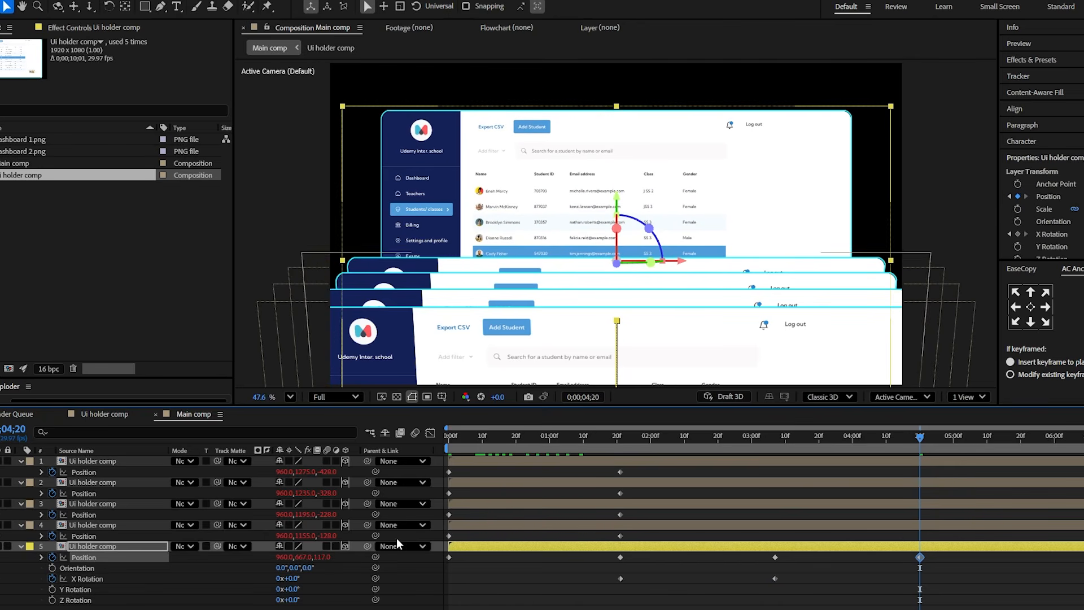
- Apply Easy Ease to all keyframes of the five layers, shape their speed curves into sharp peaks, and preview the animation
drag(957, 592, 436, 459)
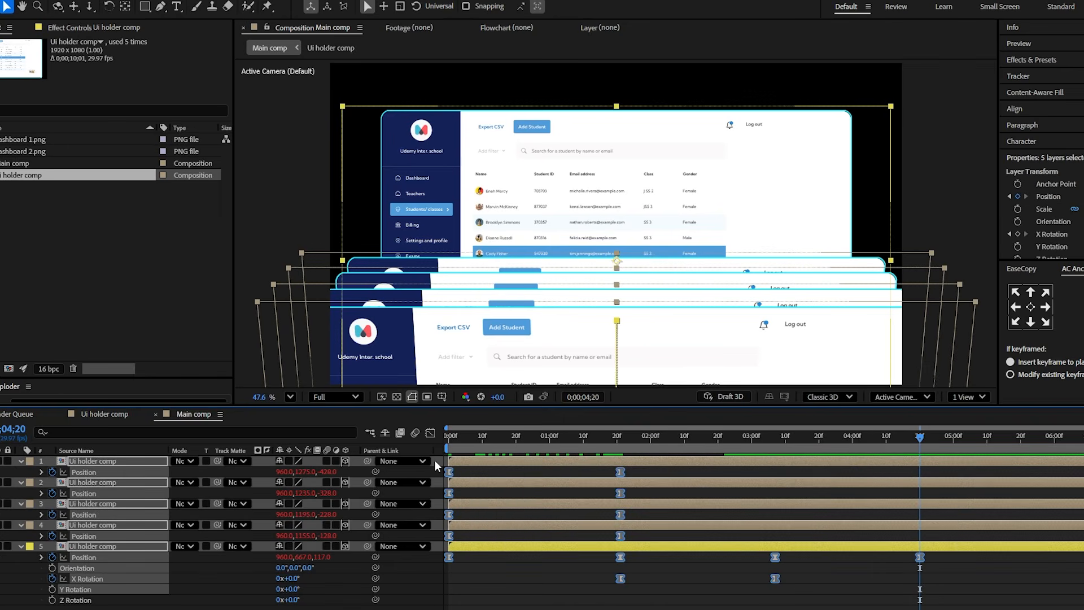
key(F9)
click(431, 432)
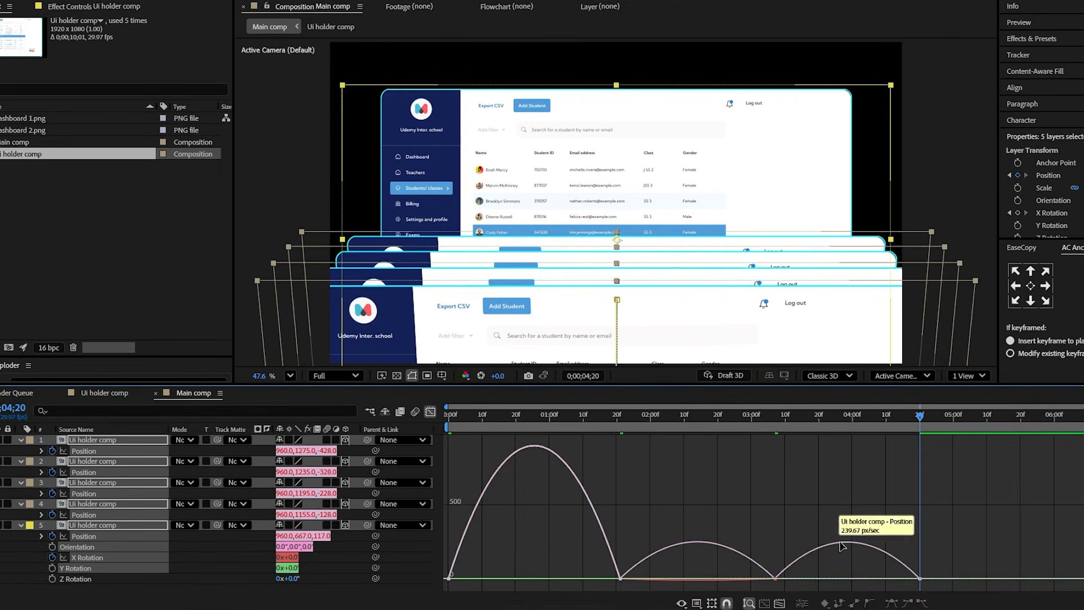
drag(993, 544, 412, 583)
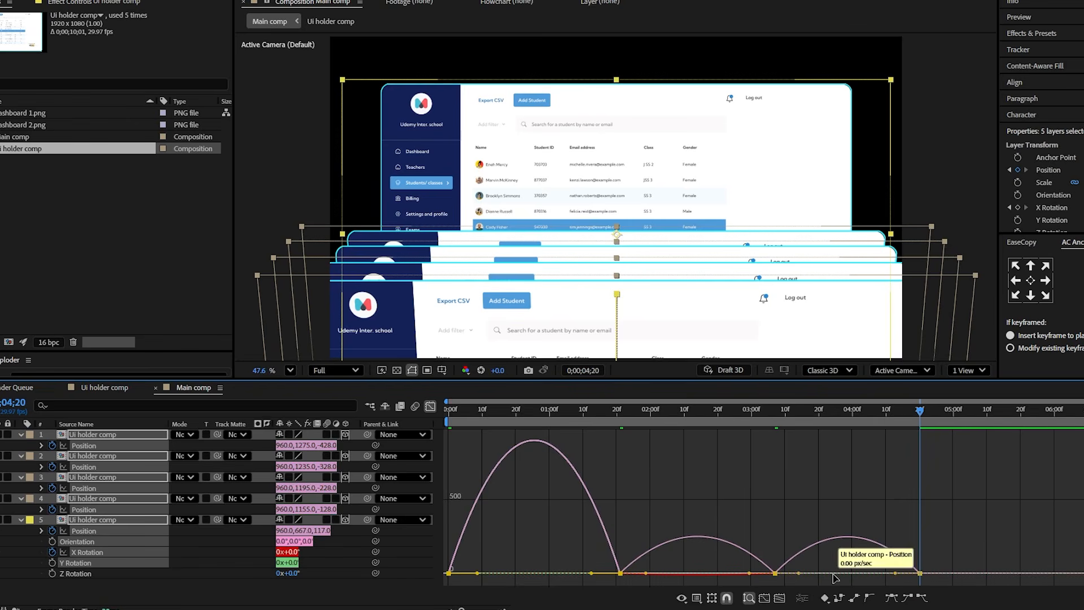
drag(898, 573, 858, 572)
click(920, 573)
key(Home)
key(space)
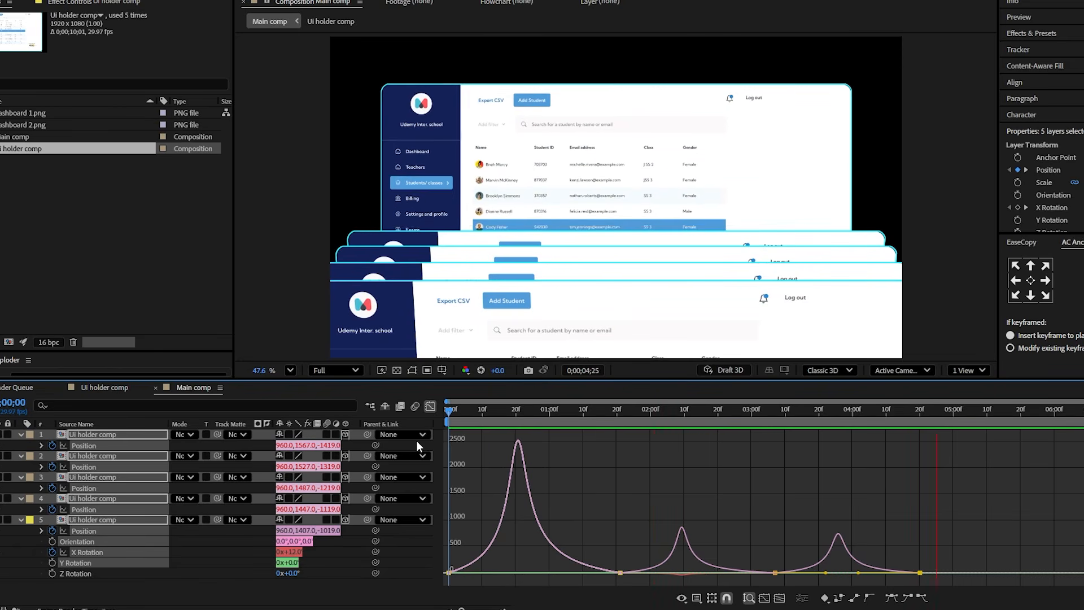
key(space)
click(429, 408)
- Make the velocity continuous at the rear layer's 0;00;03;07 Position keyframe, locking outgoing to incoming, and preview the motion up to 0;00;04;08
drag(540, 412, 674, 413)
click(775, 530)
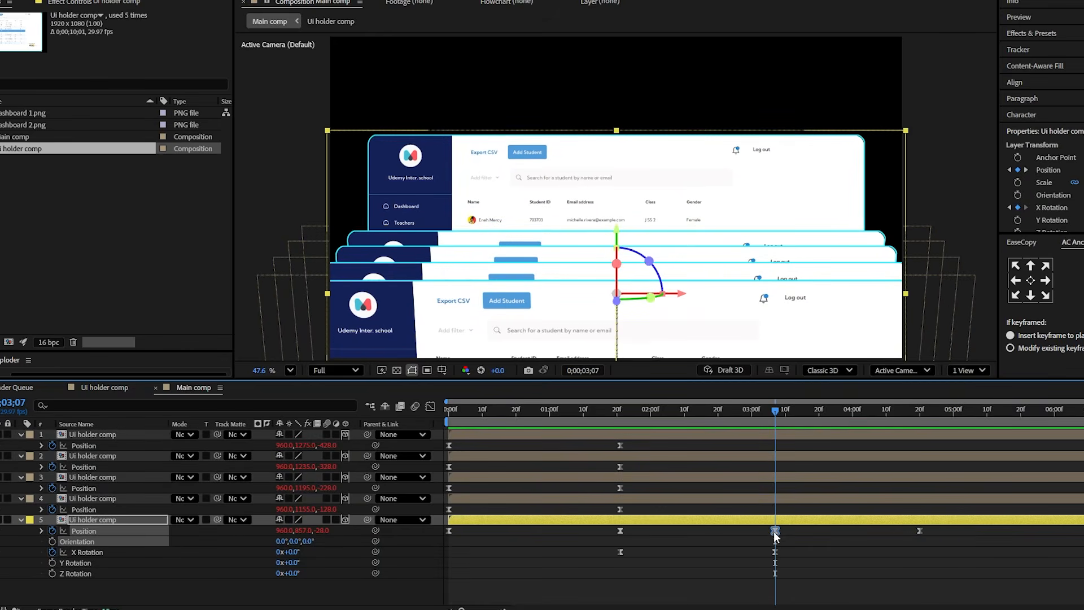
right_click(776, 531)
click(828, 508)
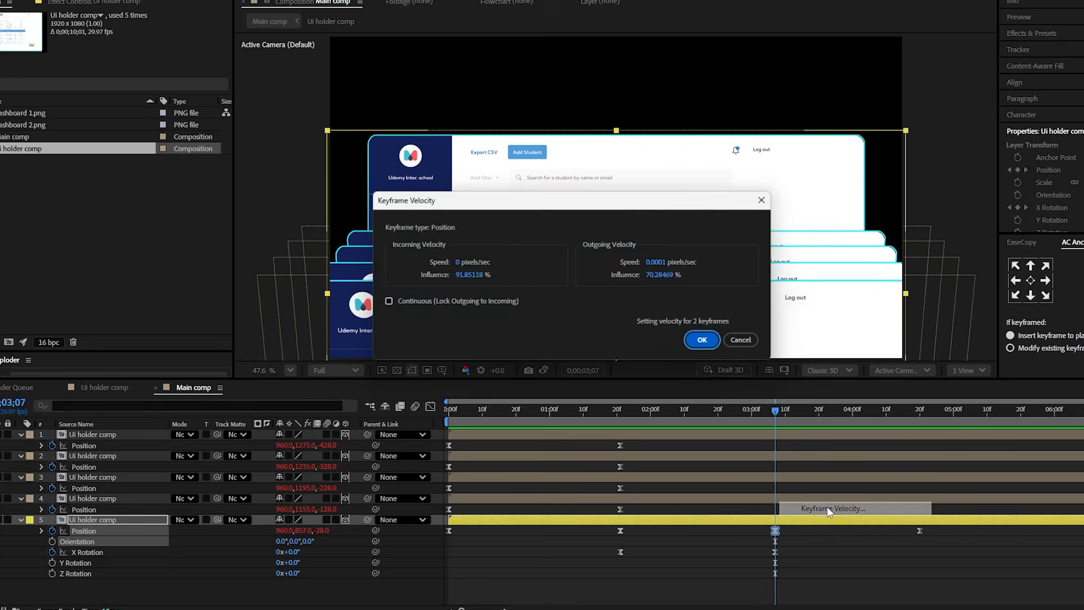
click(388, 301)
click(462, 261)
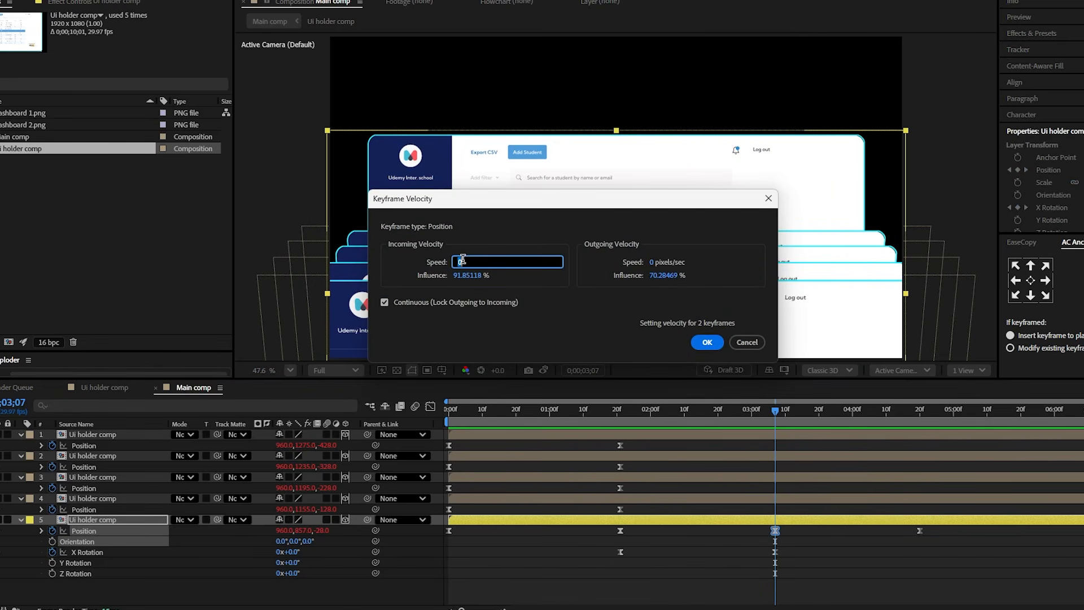
key(Return)
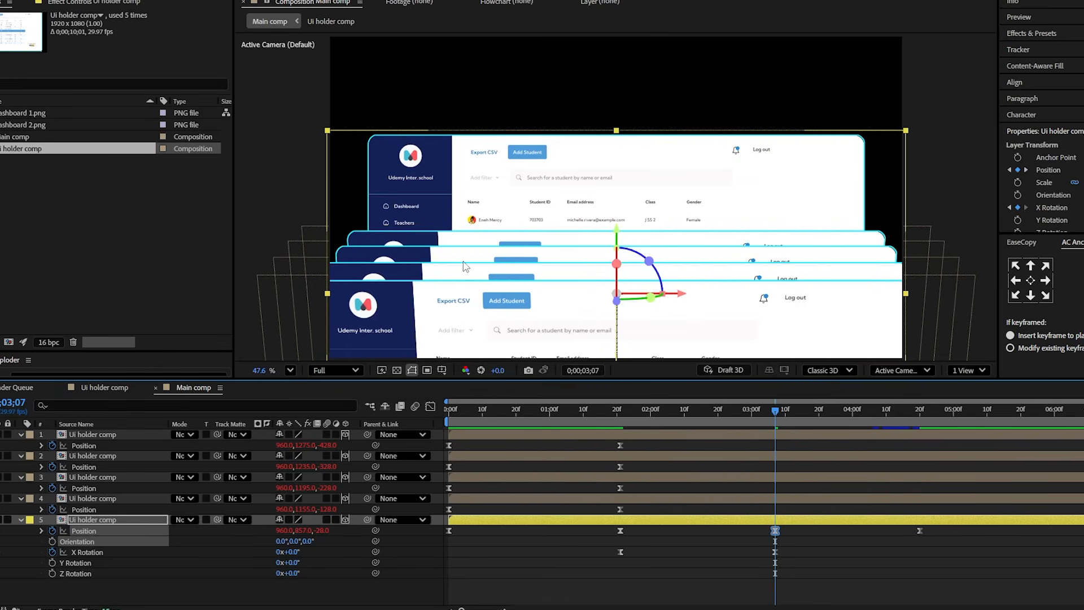
click(703, 410)
key(space)
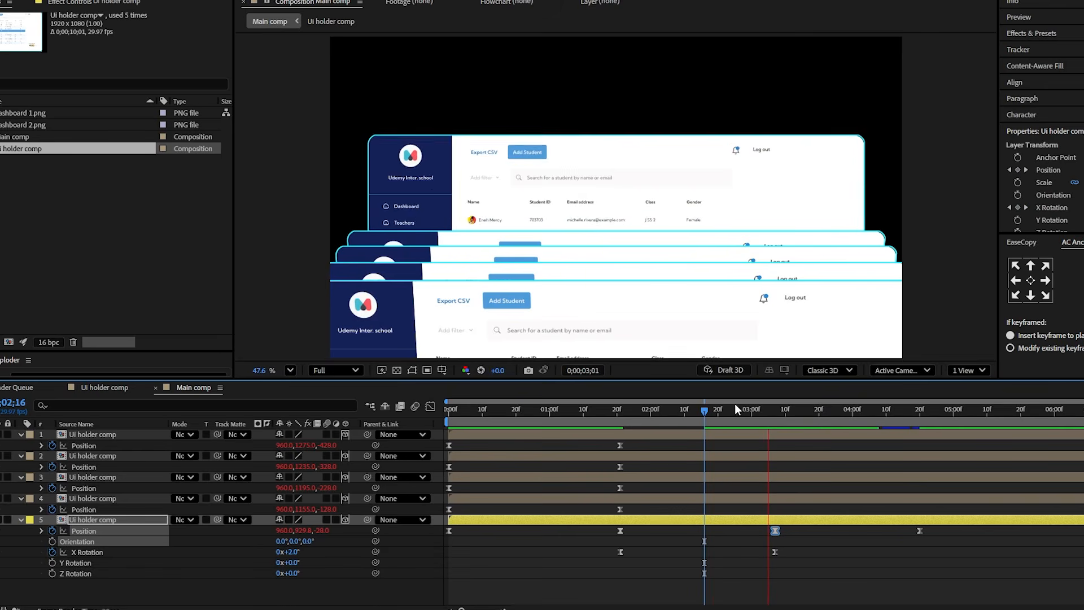
drag(746, 415, 879, 419)
- Add a 3D null object and move its anchor point to the bottom centre of the frame, at about 964, 1081, 0
click(246, 587)
right_click(246, 587)
mouse_move(348, 433)
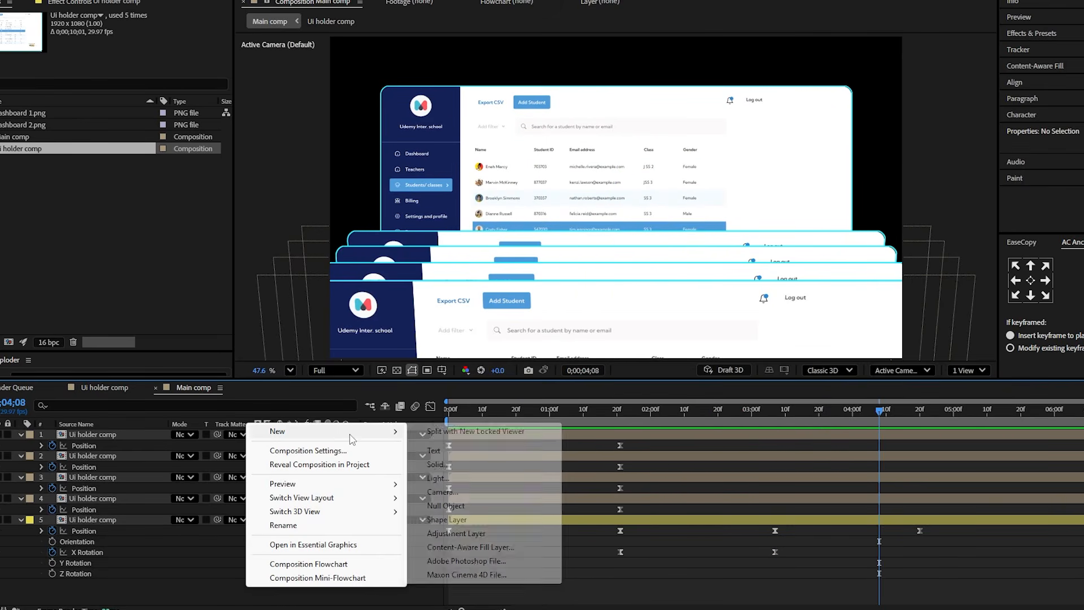
click(449, 504)
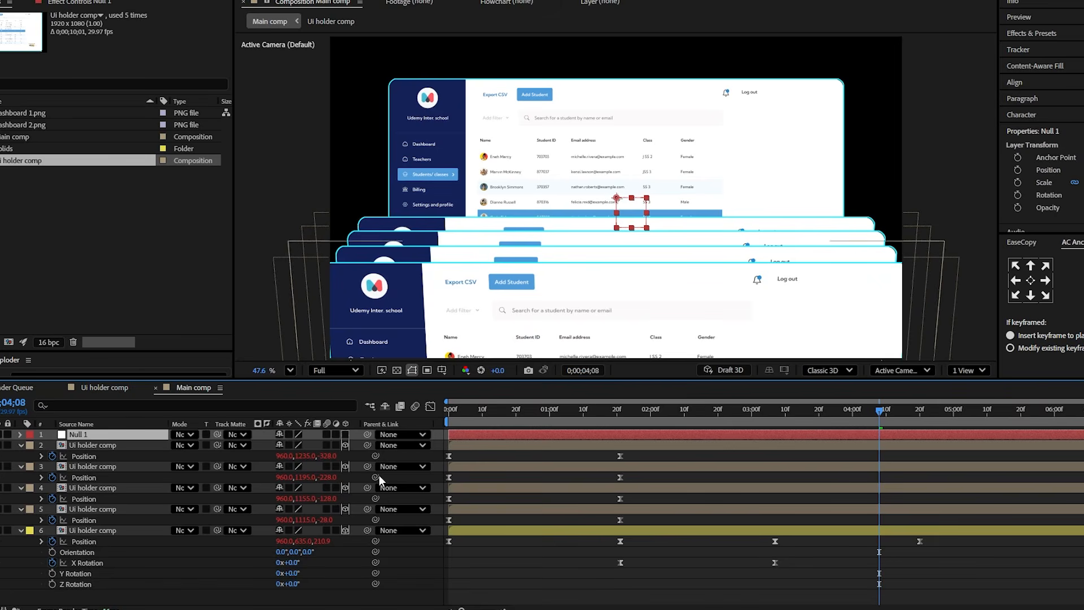
click(345, 435)
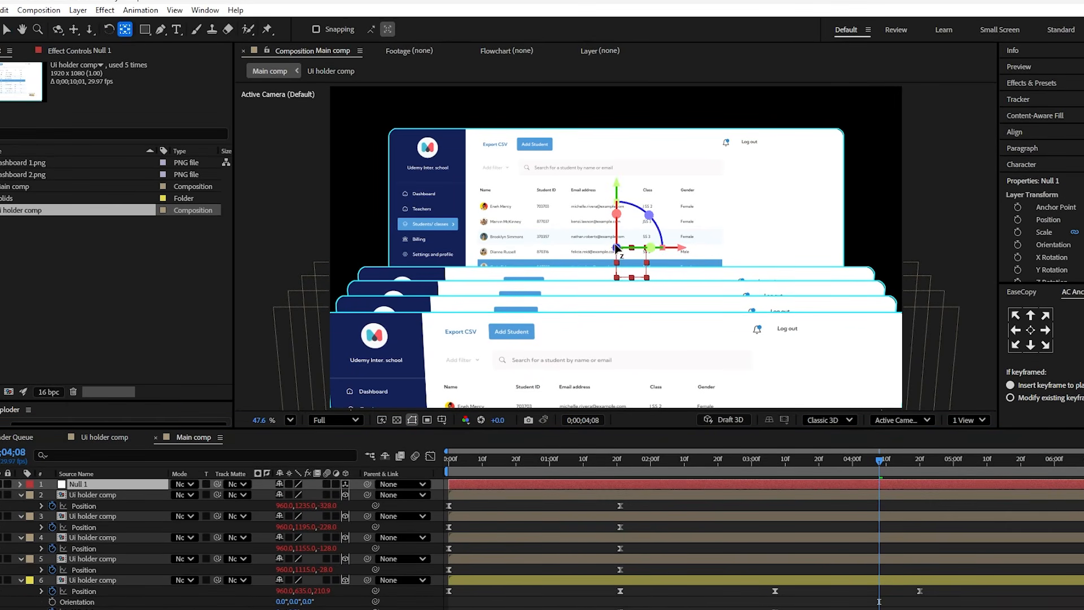
drag(620, 246, 621, 409)
- Parent the four front Ui holder comp layers to Null 1, leaving the Yellow rear layer unparented
click(119, 559)
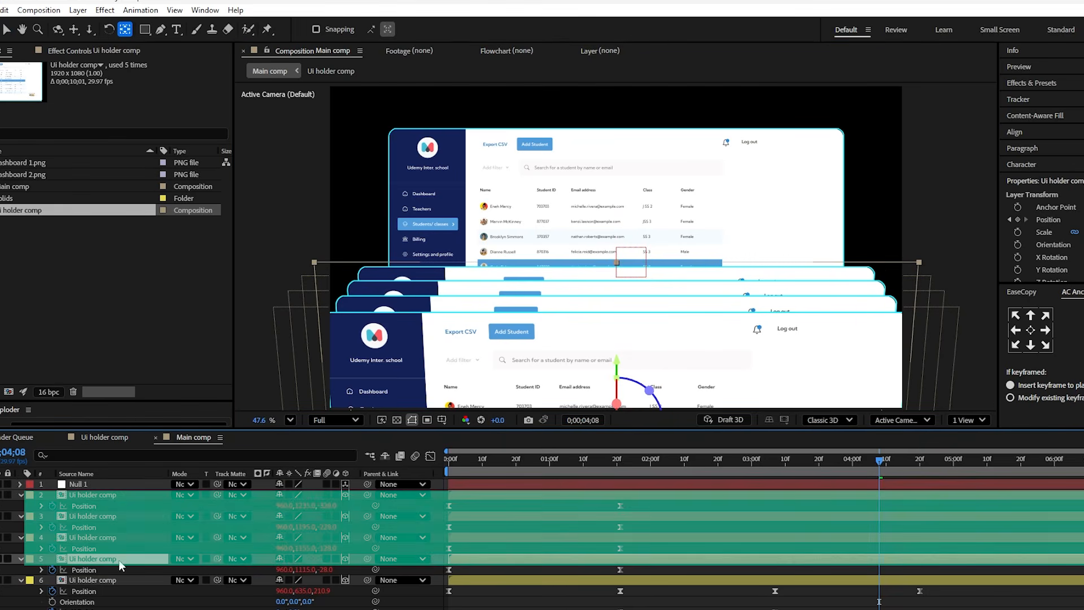
shift+click(113, 497)
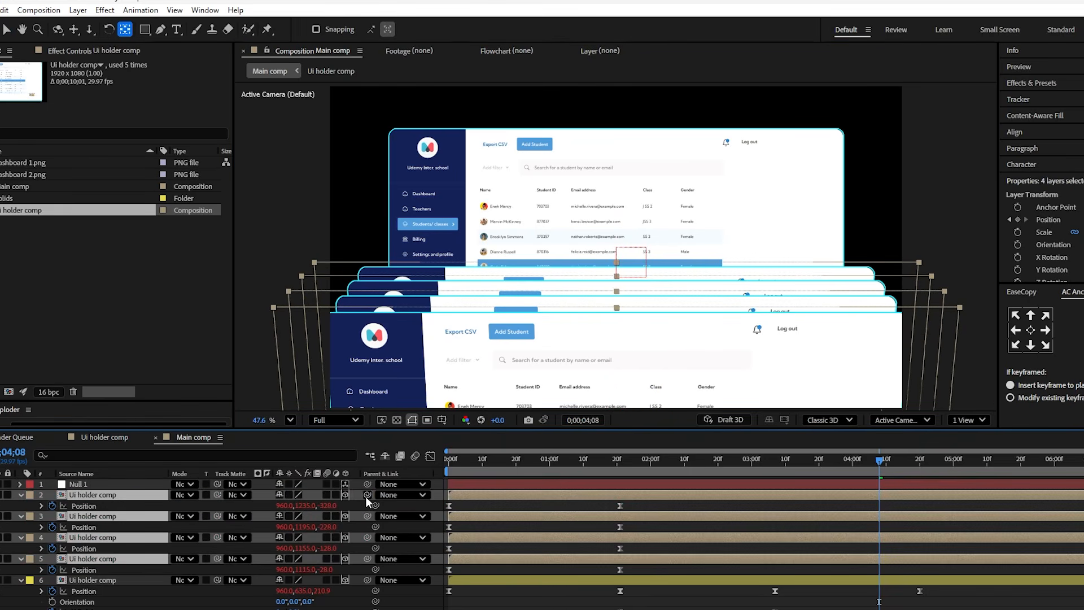
drag(365, 496, 114, 482)
- Add Position and X Rotation keyframes to Null 1 and move them to 0;00;01;21
click(128, 481)
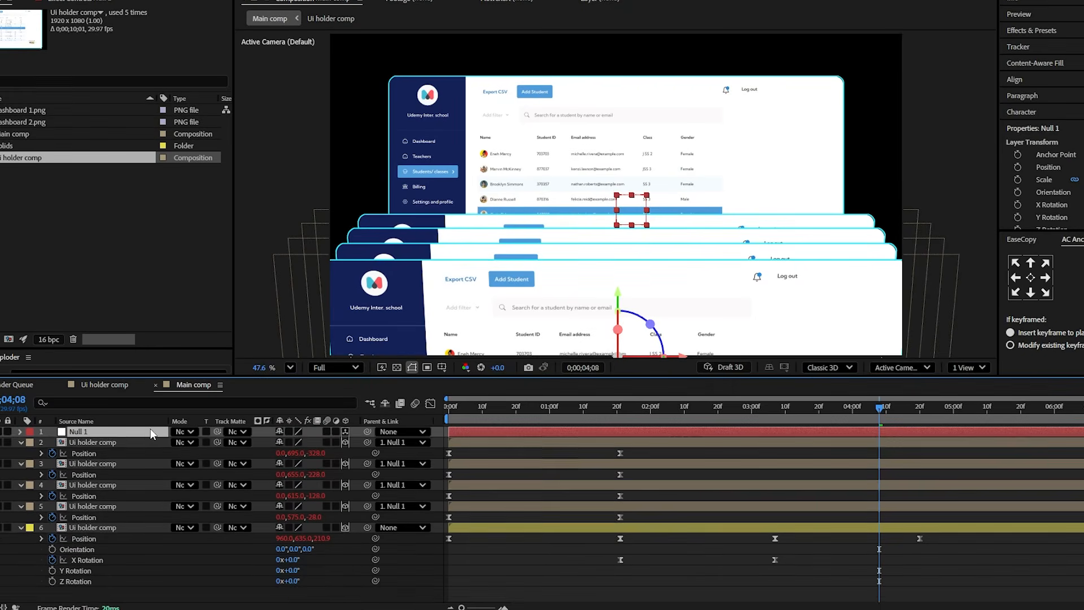
key(p)
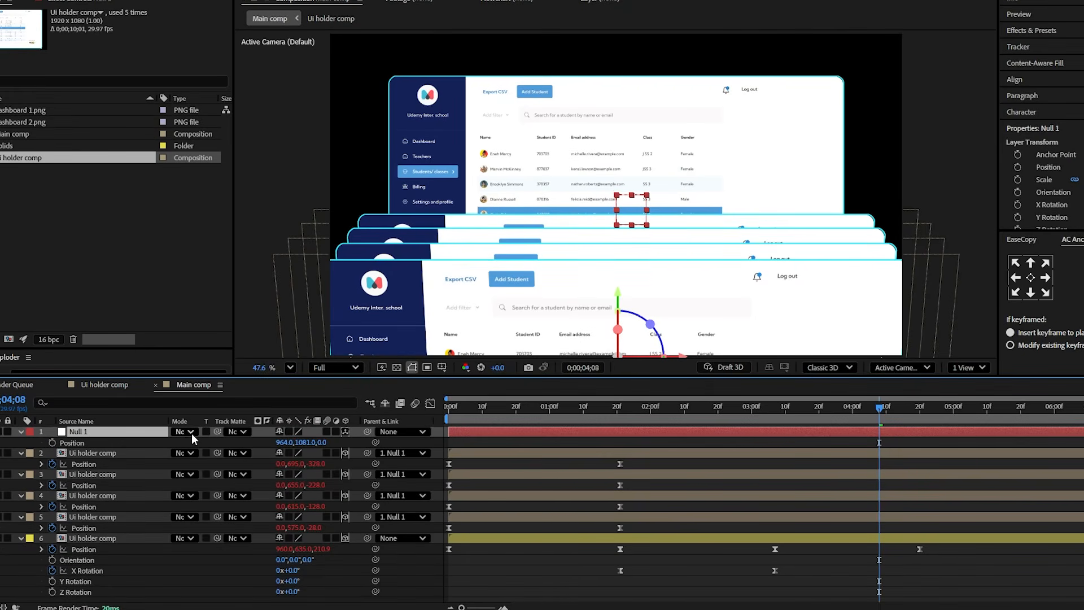
key(shift+r)
click(52, 464)
click(52, 443)
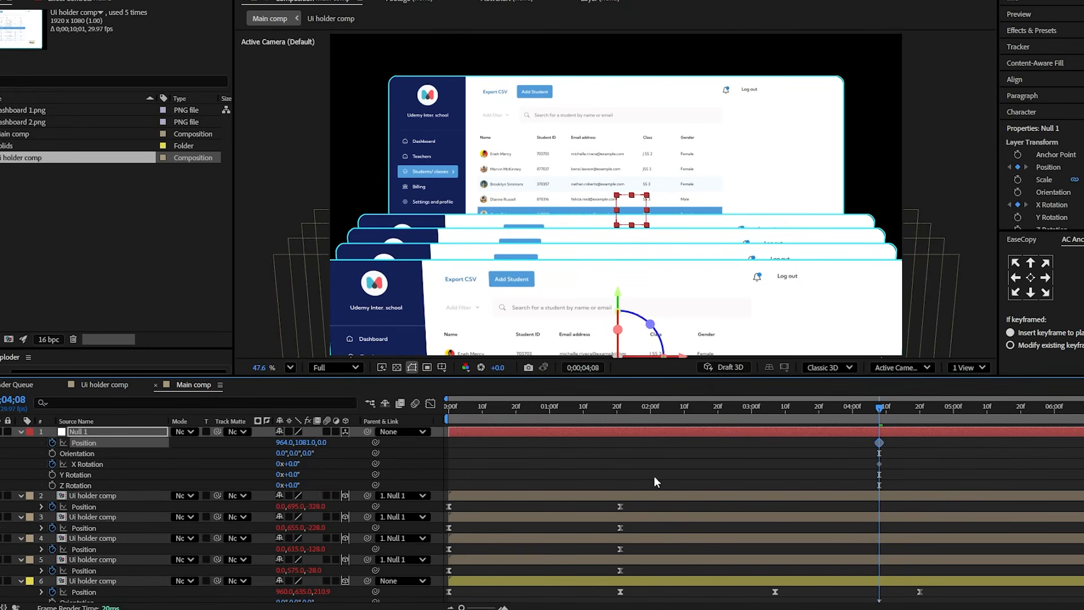
scroll(654, 474, down, 2)
drag(632, 410, 621, 431)
scroll(650, 441, up, 2)
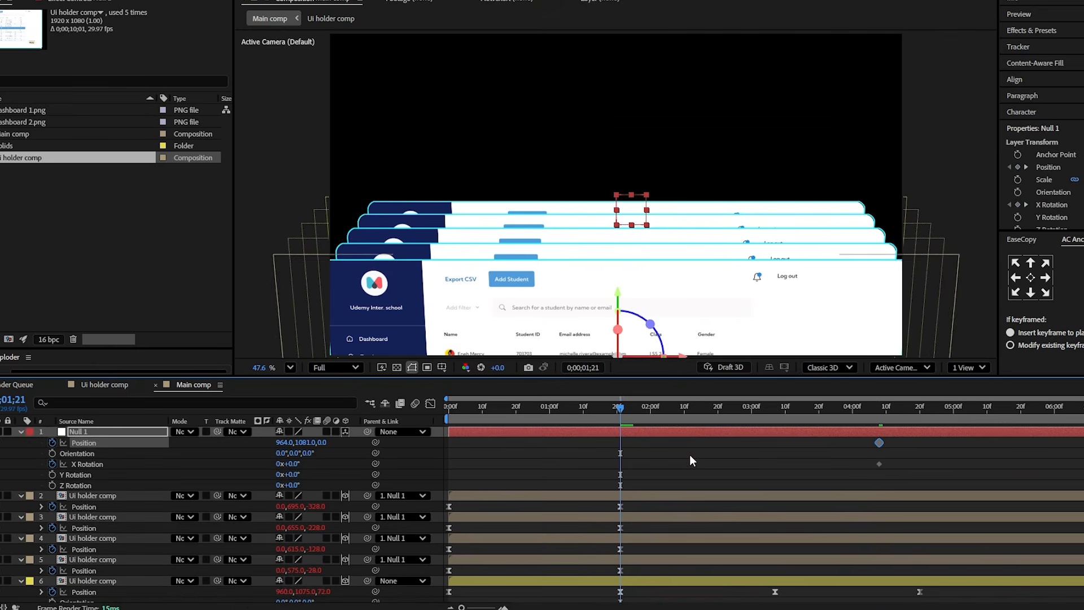
drag(909, 471, 881, 443)
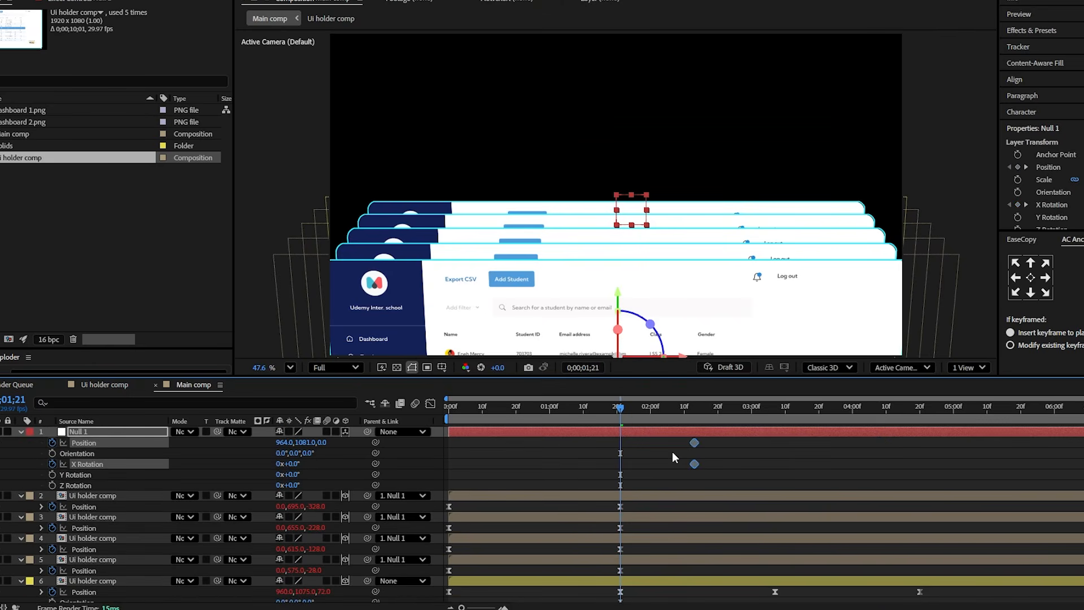
drag(694, 464, 620, 464)
- Keyframe Null 1 lower in the frame at 0;00;03;07, with X Rotation set to 12°
drag(680, 411, 778, 451)
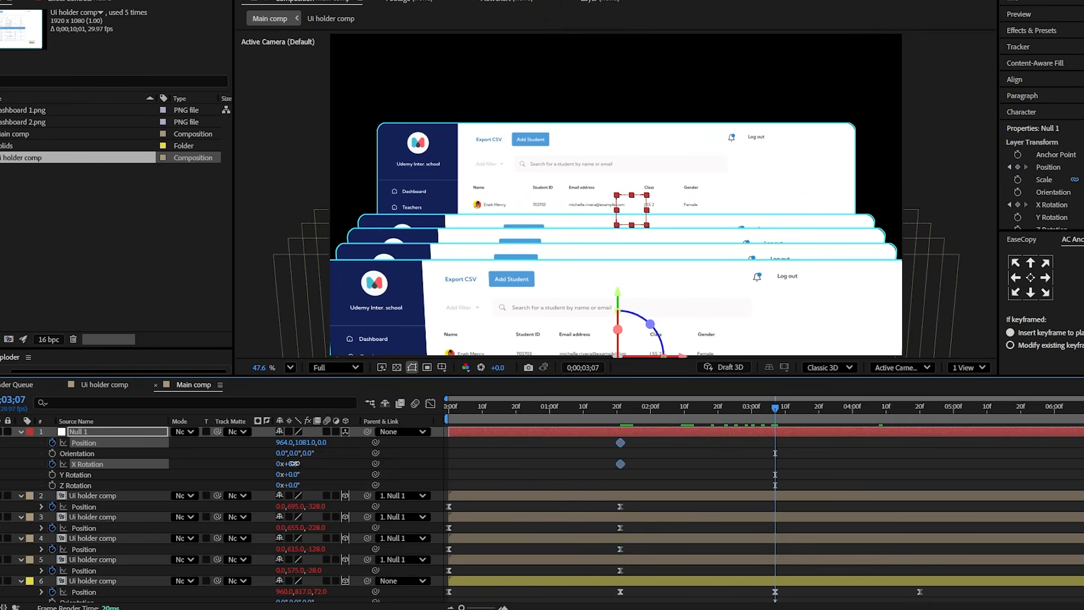
drag(294, 464, 406, 454)
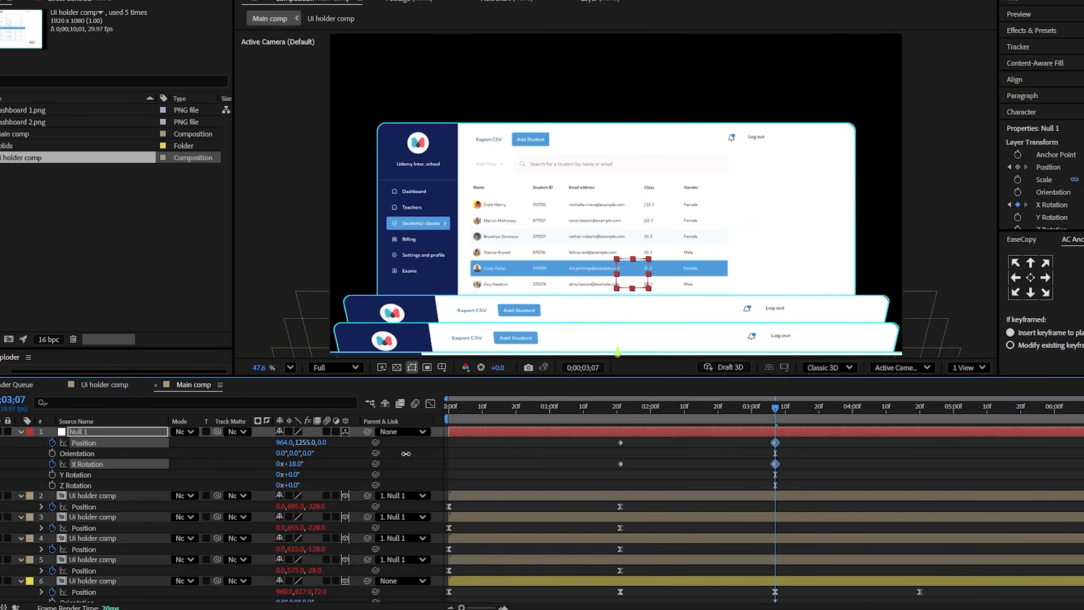
drag(295, 464, 565, 435)
- Keyframe Null 1 at 0;00;04;20 with Position 964, 1561, 0 and X Rotation 34° to drop the front layers out of frame
drag(842, 416, 919, 429)
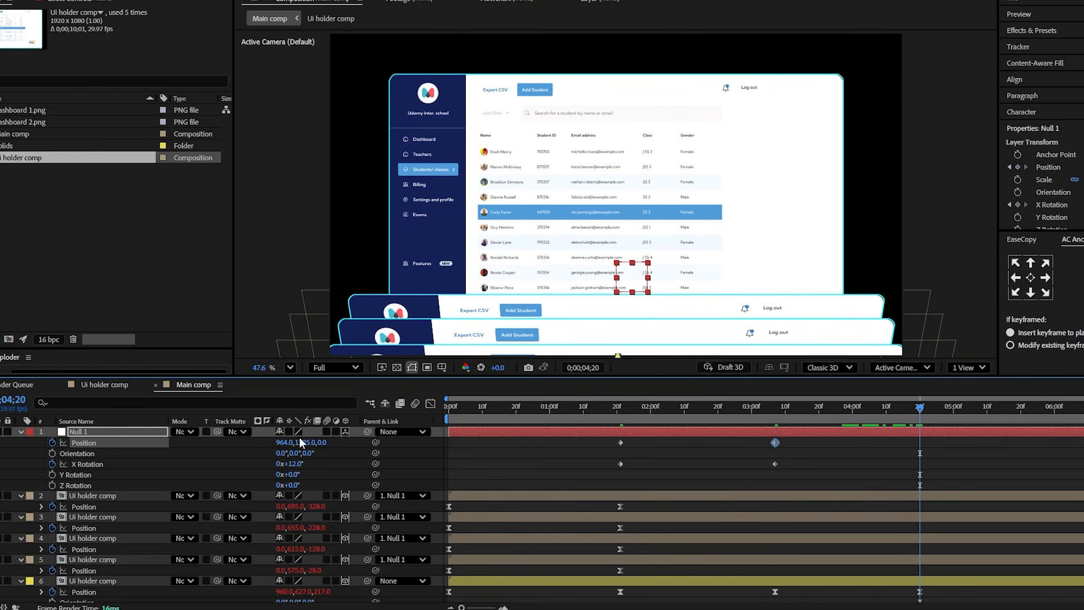
drag(300, 442, 446, 449)
drag(294, 464, 307, 464)
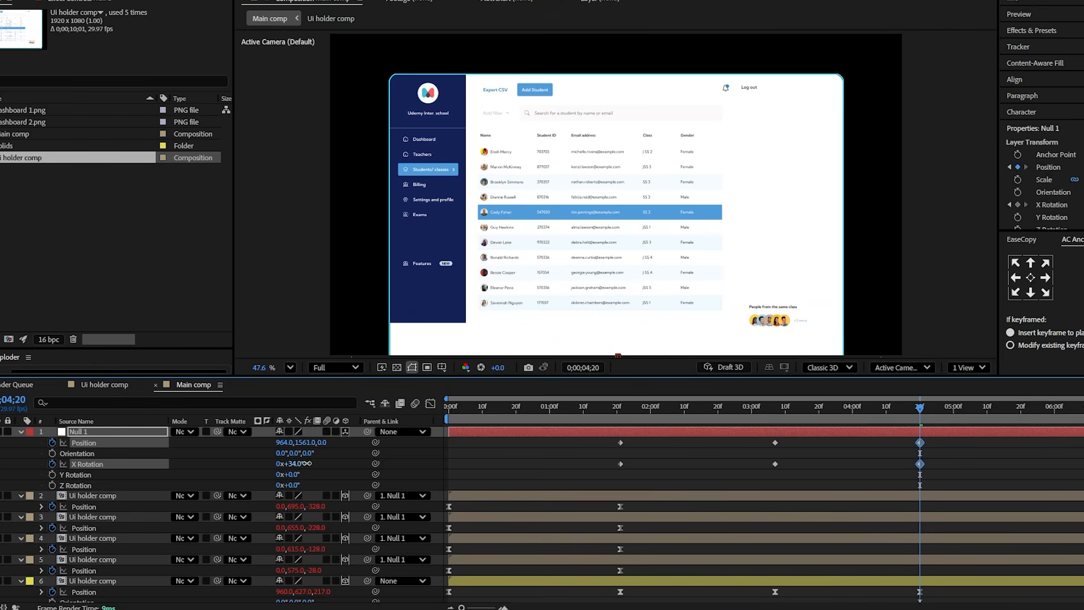
- Copy the easing of the rear layer's last three Position keyframes with EaseCopy and paste the ease onto Null 1's Position and X Rotation keyframes
scroll(937, 465, down, 3)
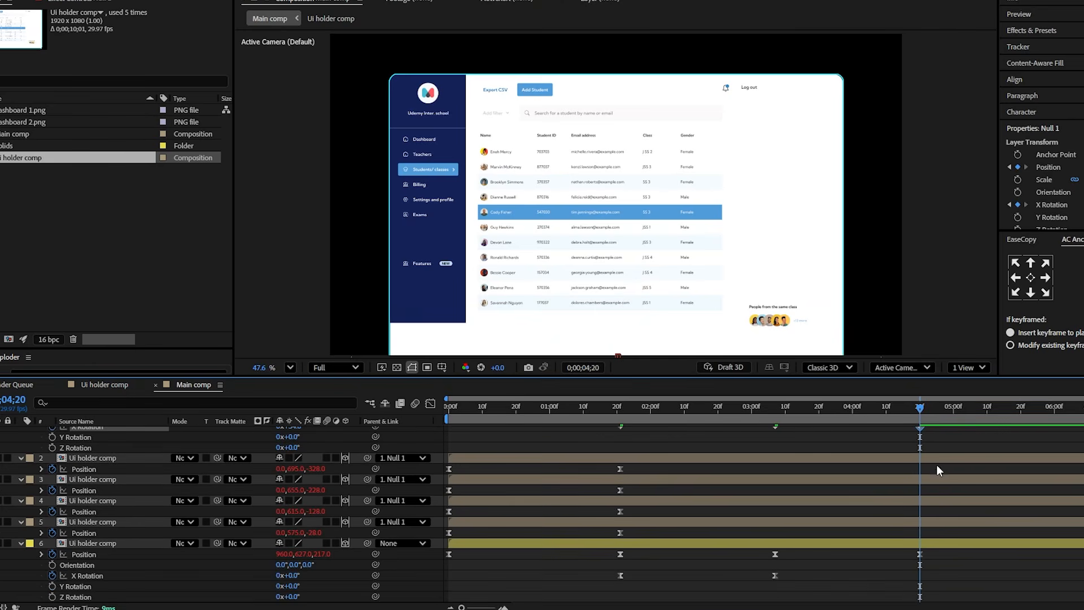
drag(952, 558, 584, 541)
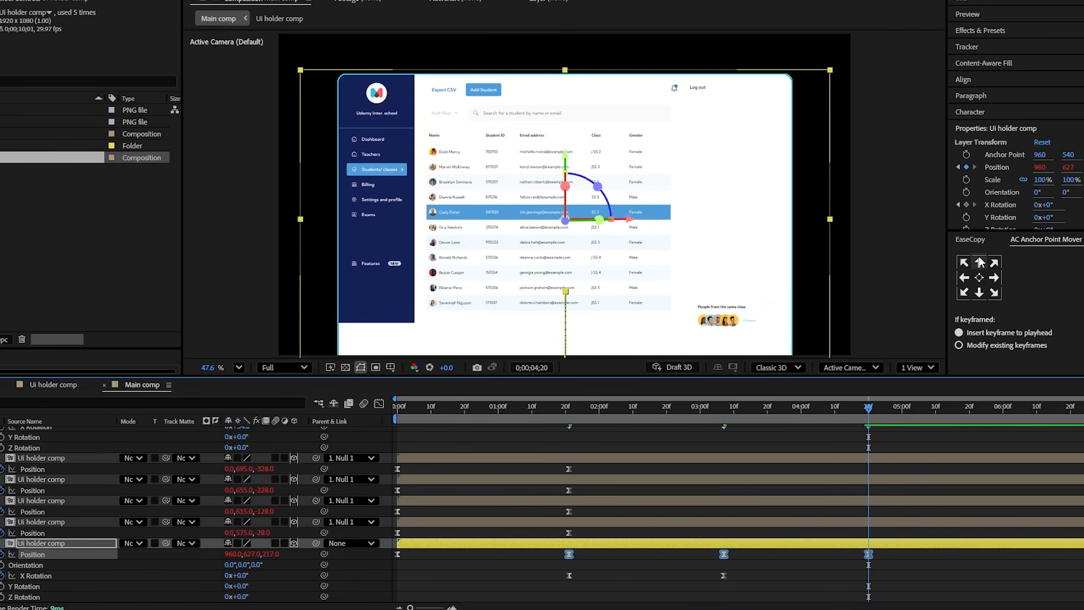
click(970, 238)
click(989, 268)
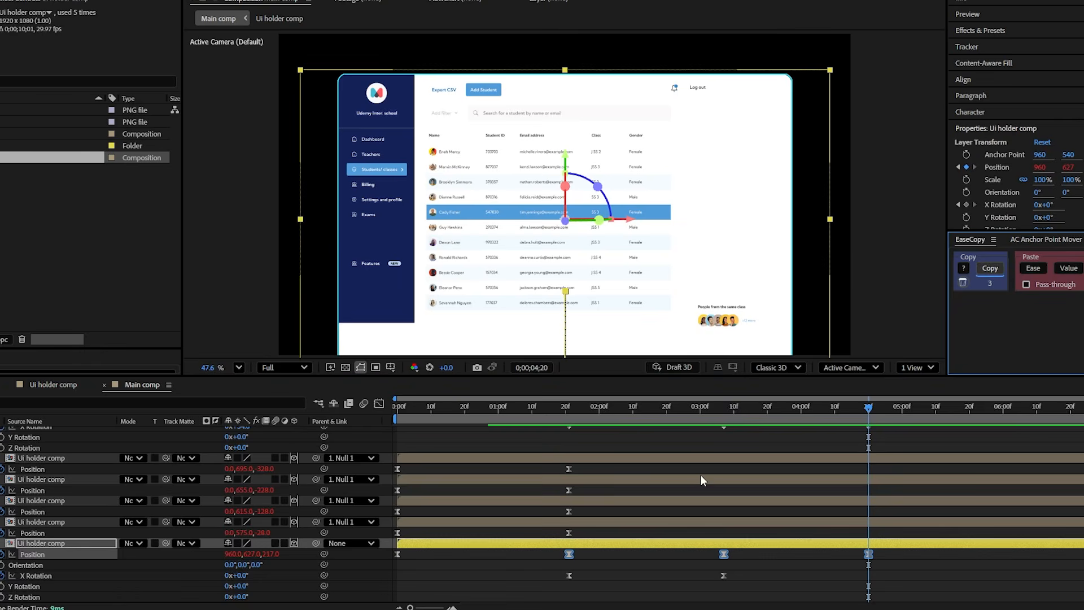
scroll(880, 473, up, 3)
drag(882, 474, 875, 446)
click(1034, 268)
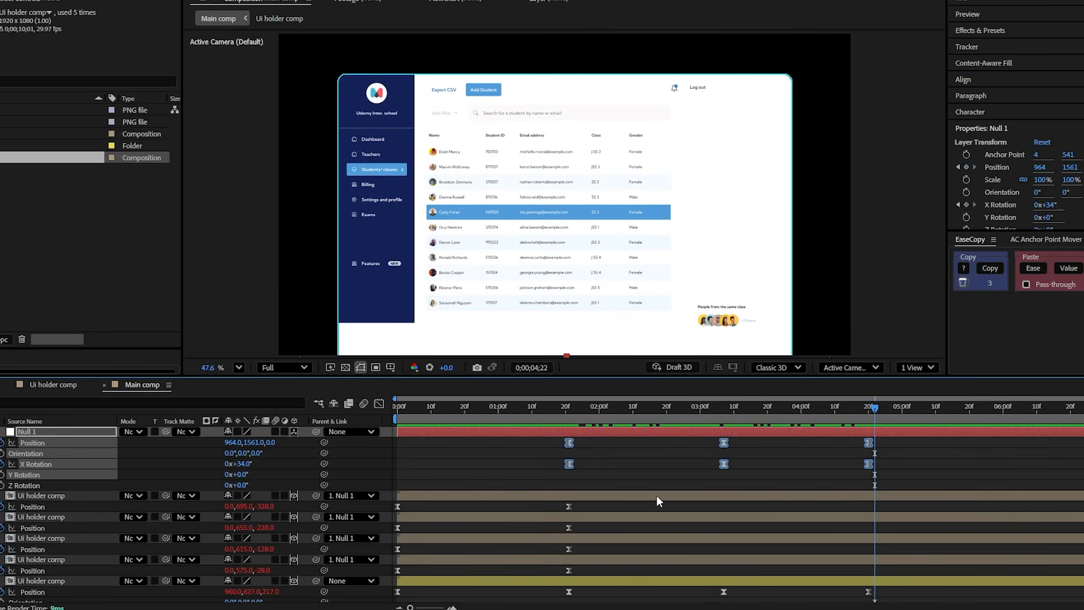
- Collapse all layer properties and stagger the four Null-parented dashboard layers so each starts a few frames after the one below
key(ctrl+a)
key(u)
click(591, 515)
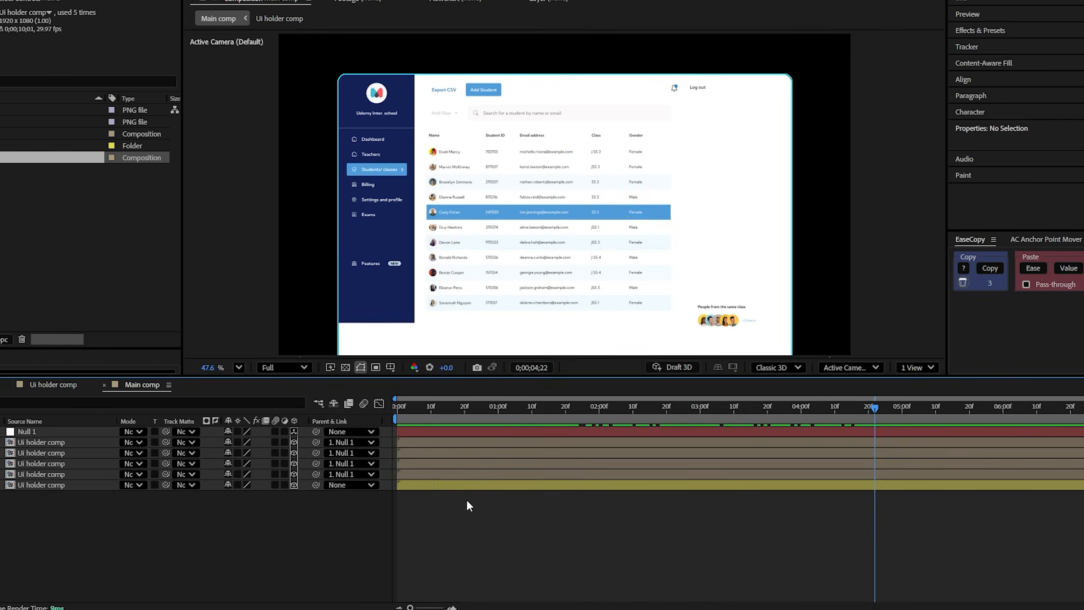
click(414, 476)
shift+click(426, 446)
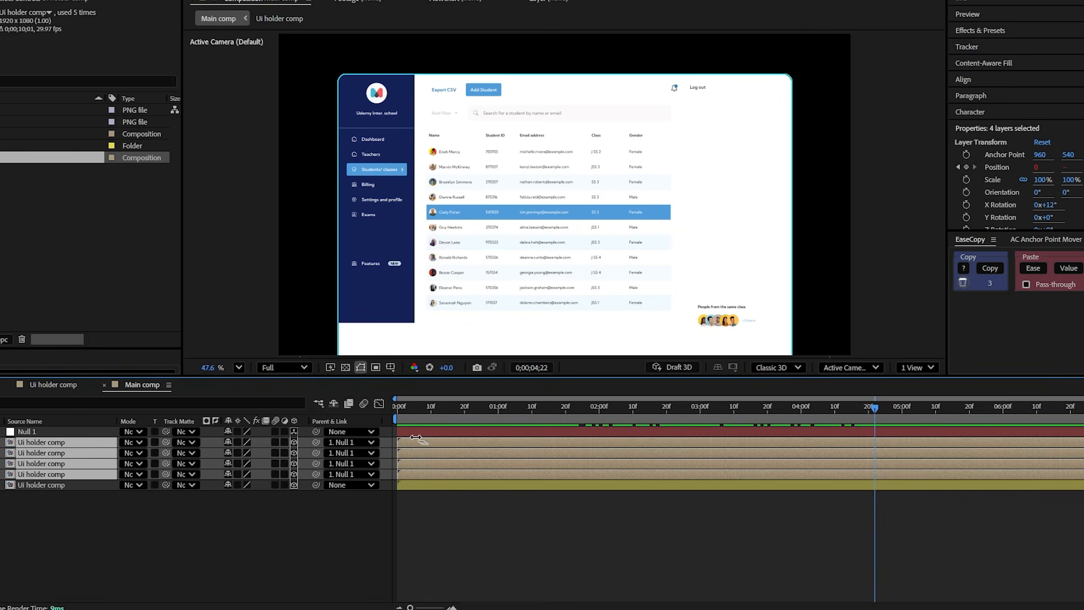
drag(417, 440, 388, 420)
key(space)
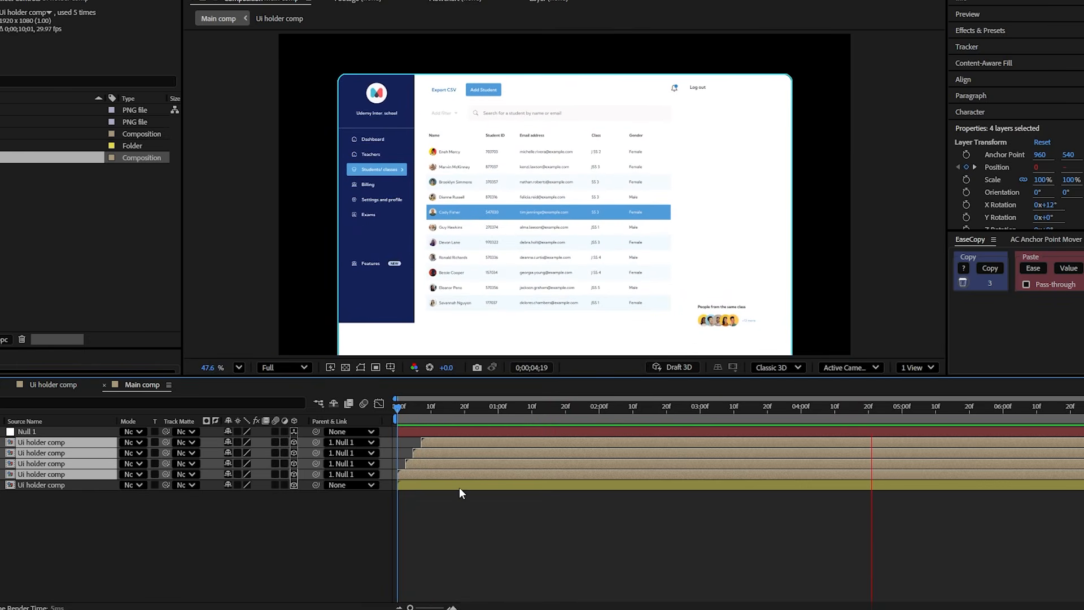
- Set the rear layer's Position keyframe at 0;00;04;20 to 960, 604, -134 to fit the dashboard in frame, and preview the animation
drag(508, 411, 837, 449)
click(768, 529)
click(837, 488)
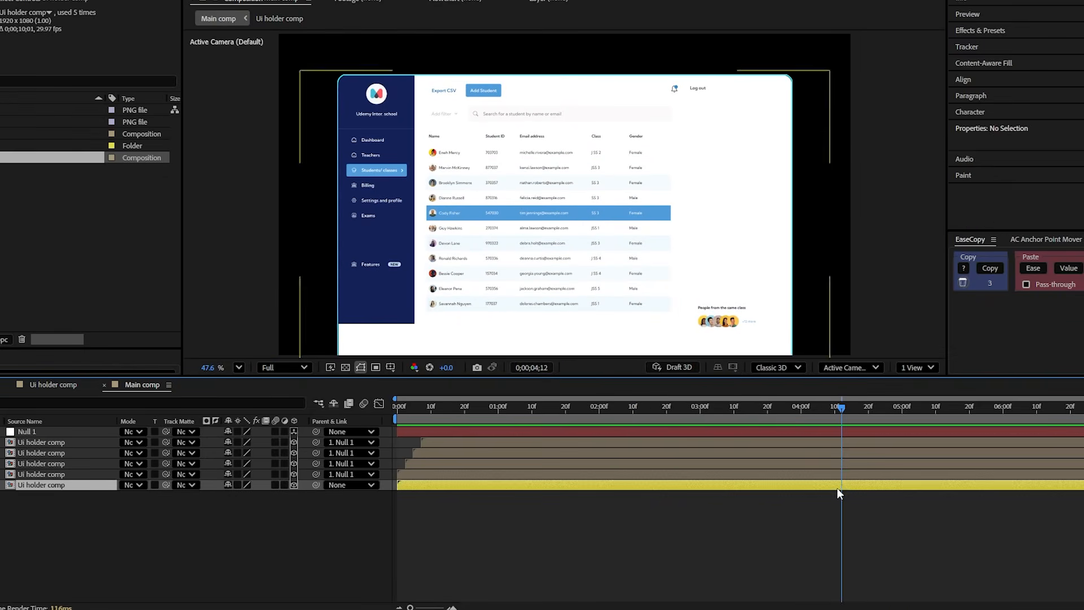
key(p)
drag(868, 416, 868, 441)
drag(275, 495, 324, 488)
drag(250, 496, 231, 496)
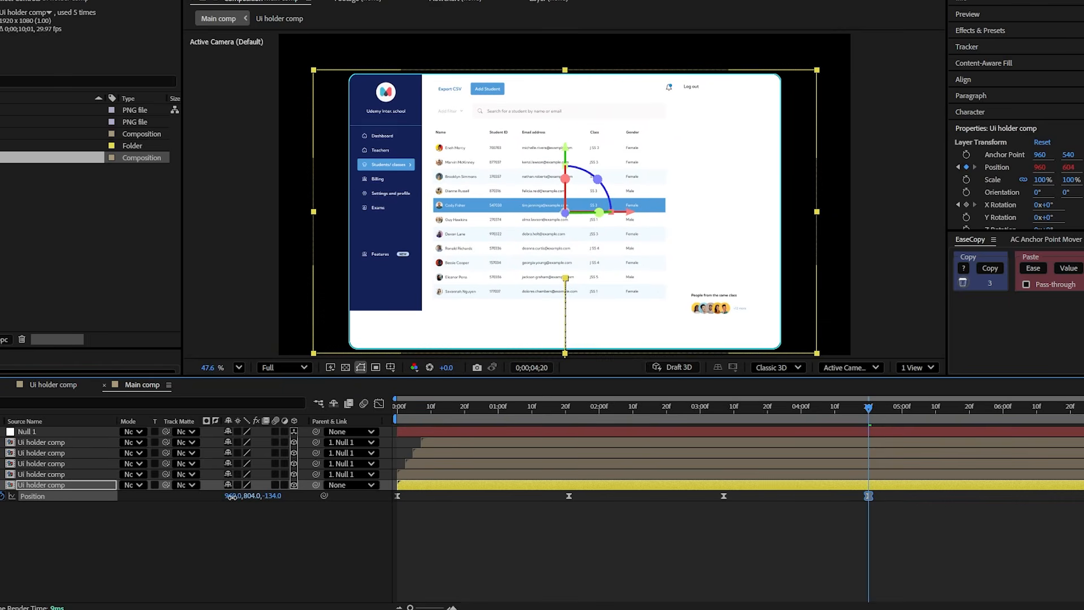
click(418, 407)
key(space)
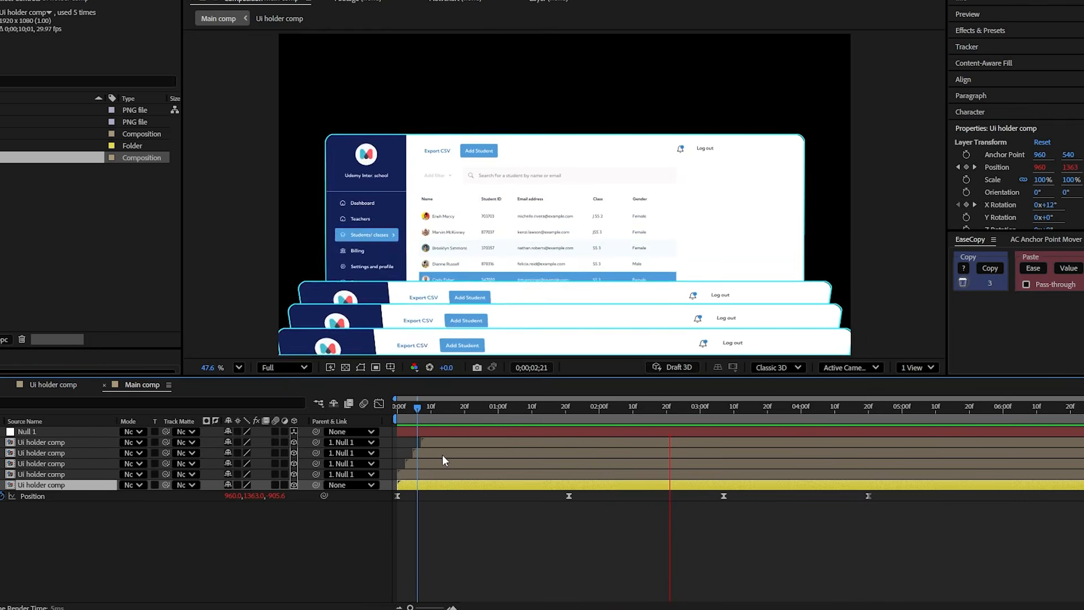
- At 0;00;01;22 with no layer selected, set up the Pen tool with a cyan-to-navy linear gradient fill and a 0F2999 stroke
drag(542, 408, 572, 480)
click(515, 534)
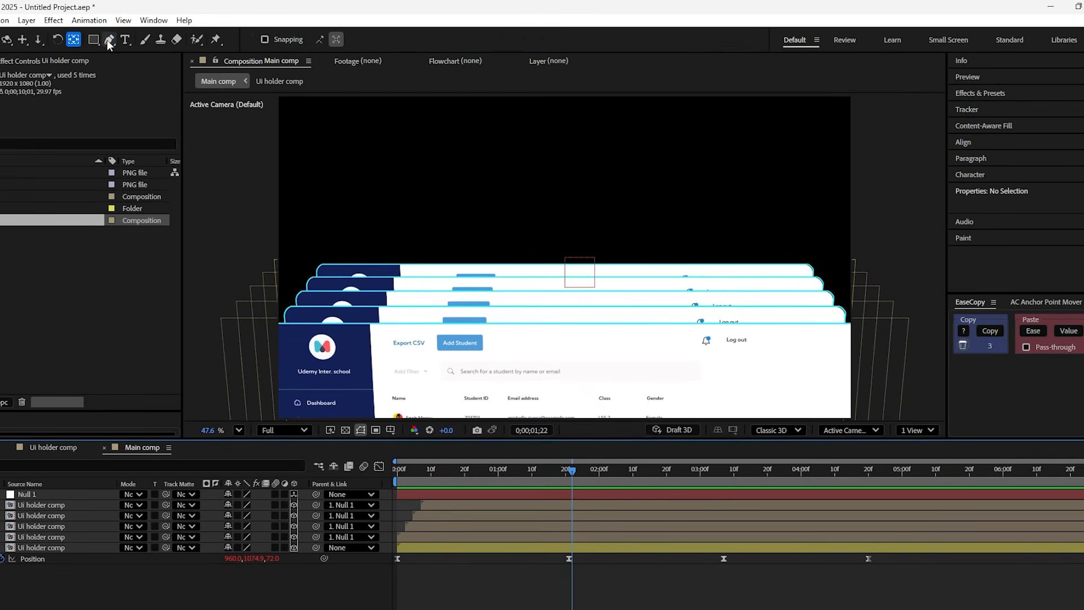
click(108, 32)
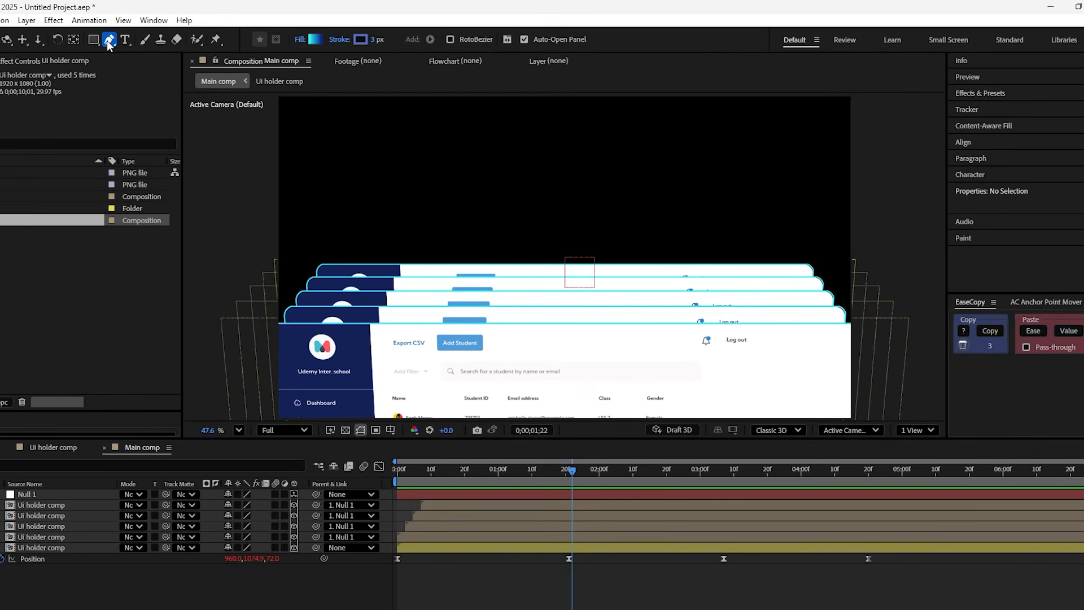
click(312, 38)
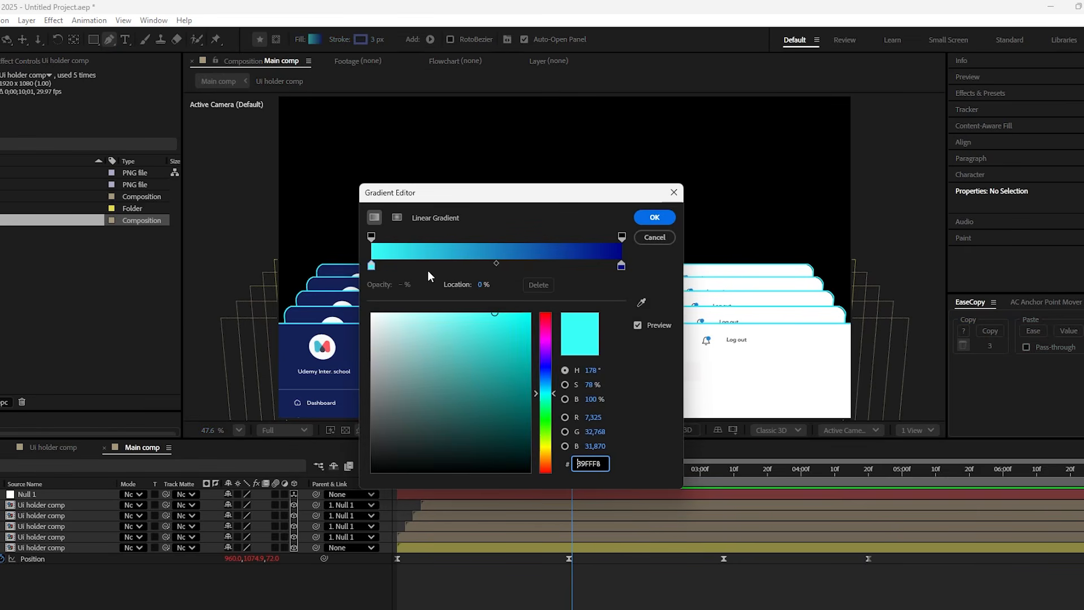
click(654, 217)
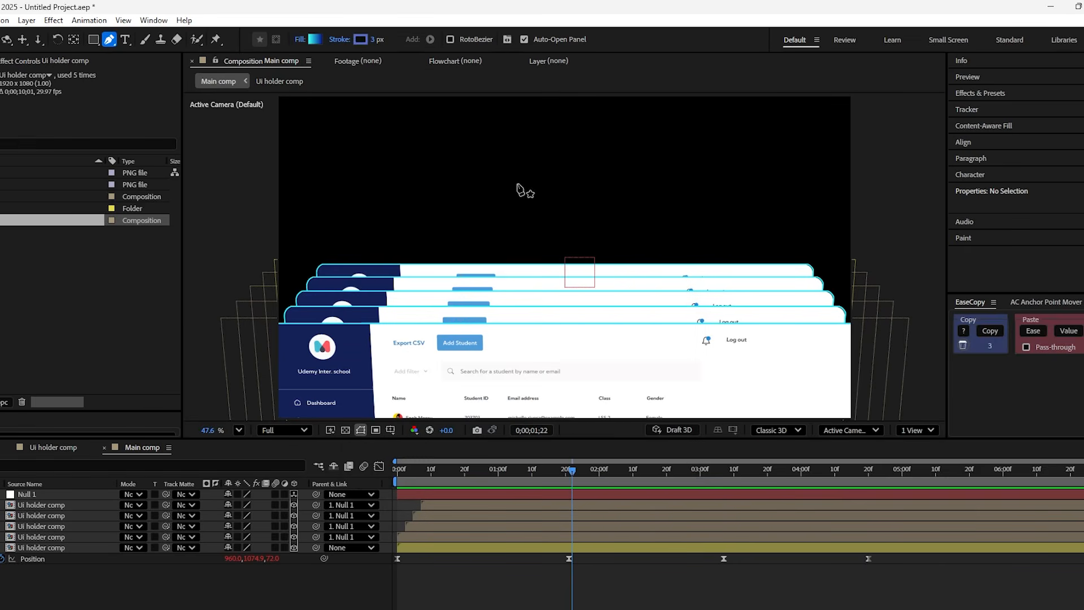
click(361, 41)
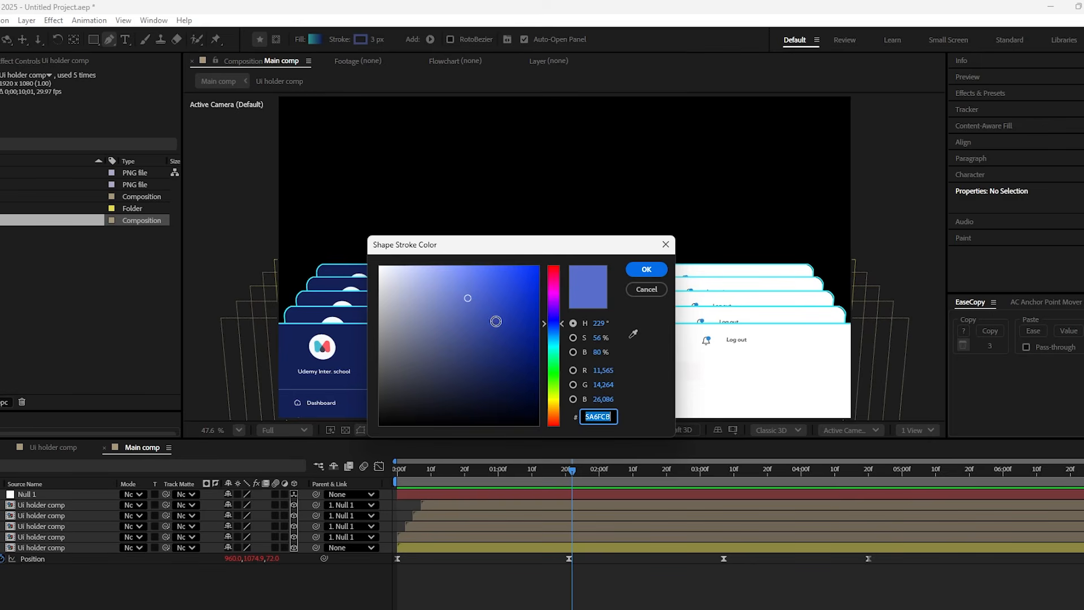
drag(474, 301, 523, 330)
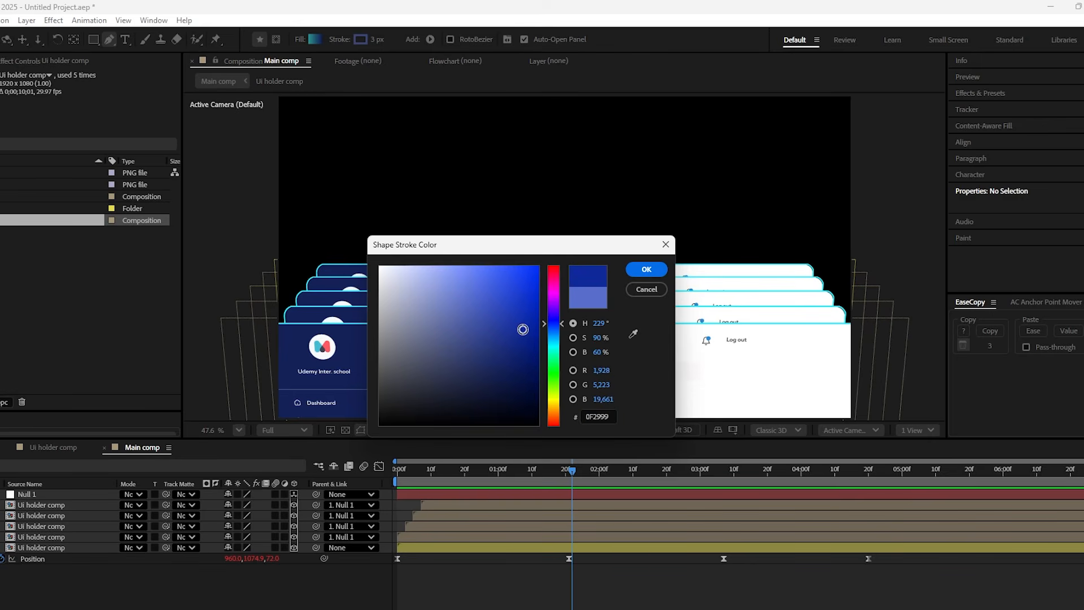
click(643, 270)
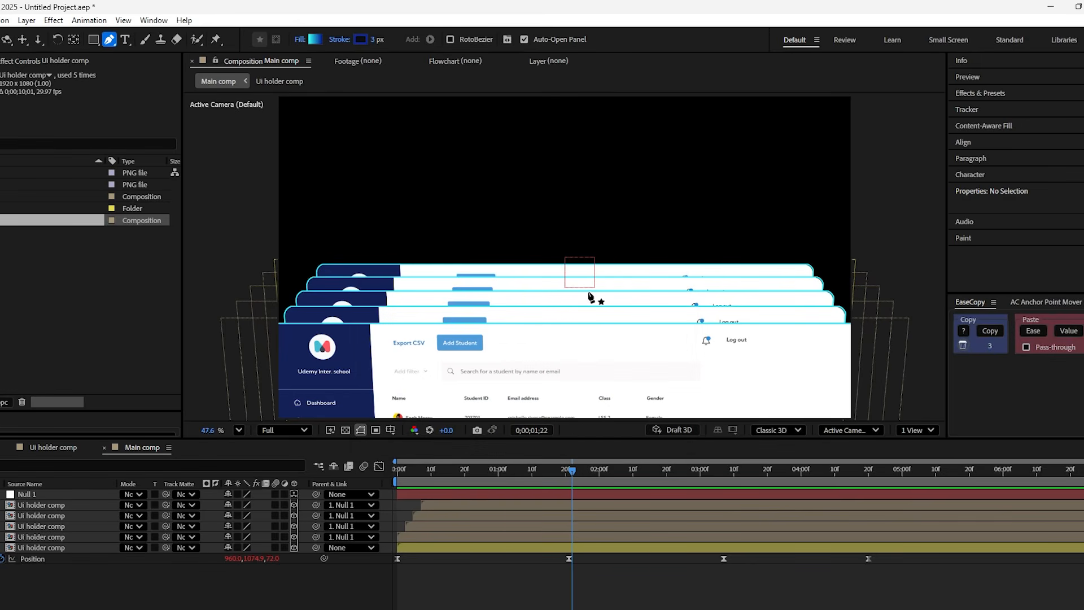
- Show the proportional grid and draw a notched, upward-pointing cursor arrow around the vertical centre line
click(391, 430)
click(429, 465)
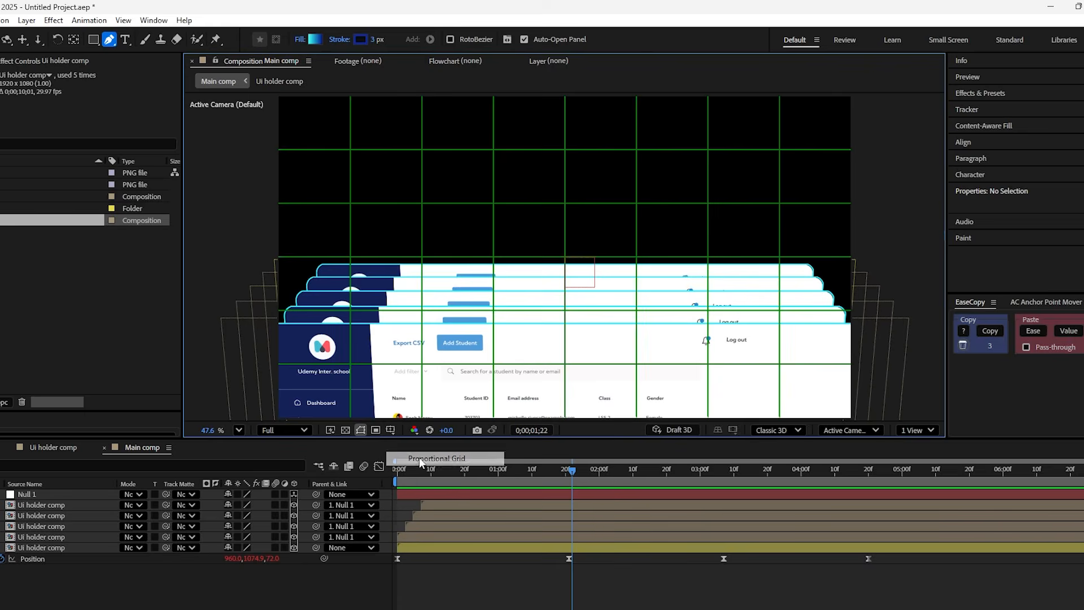
scroll(513, 315, up, 1)
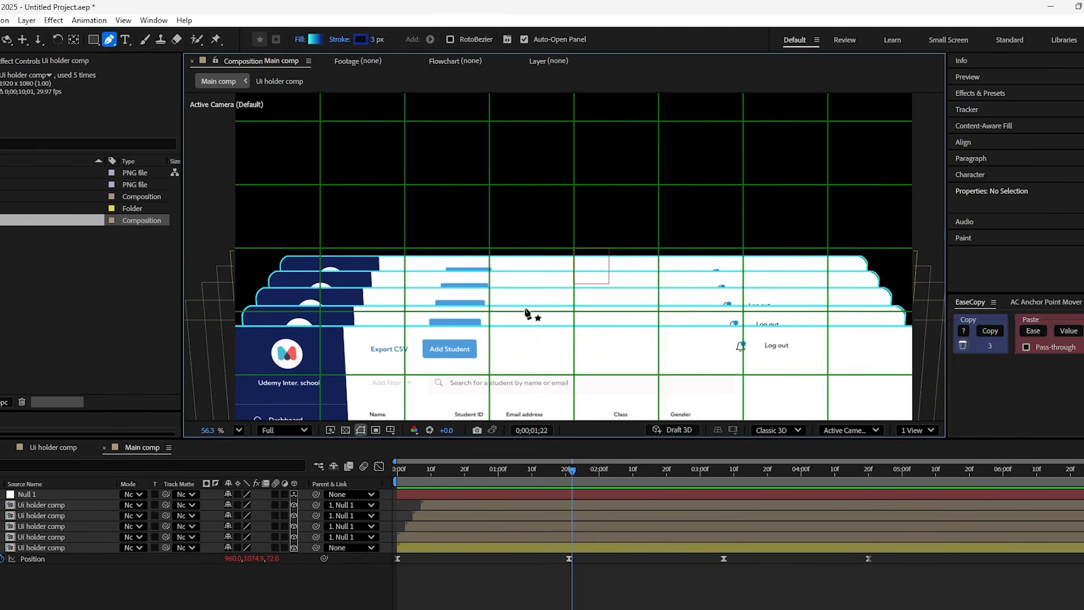
click(526, 310)
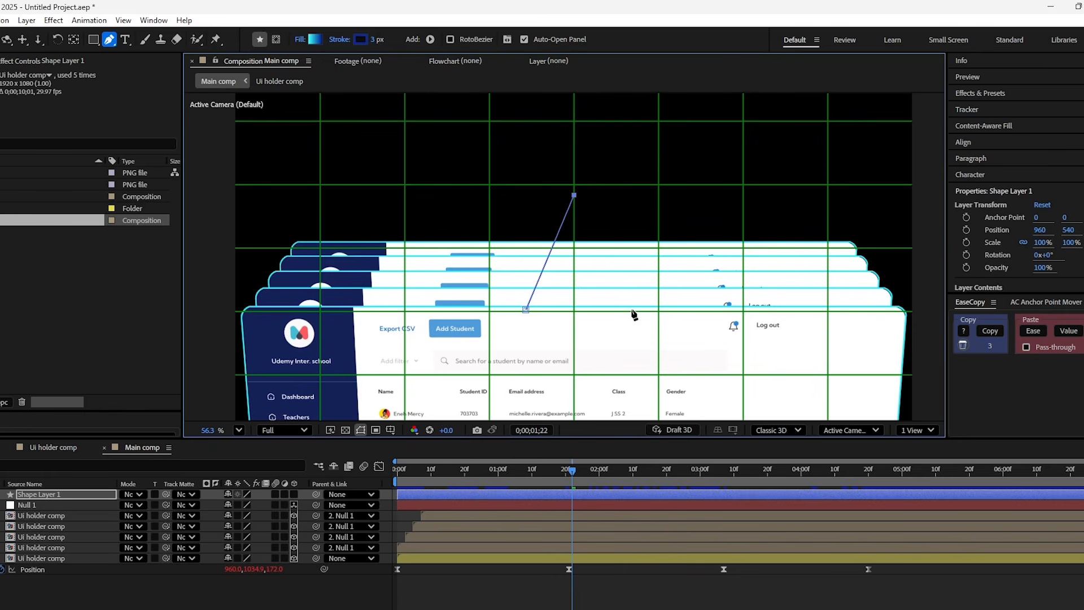
click(527, 309)
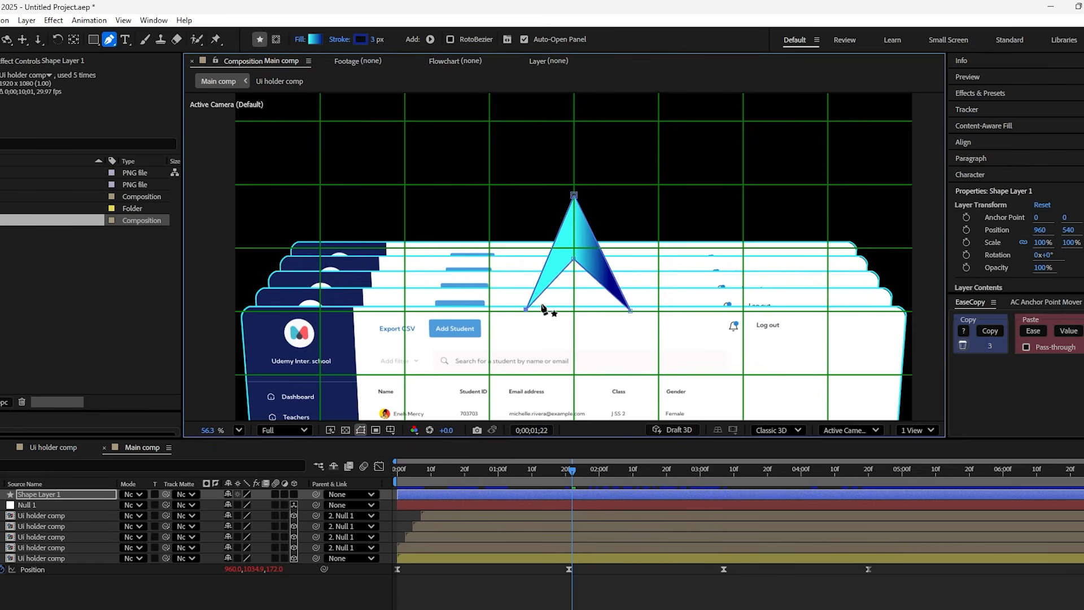
key(v)
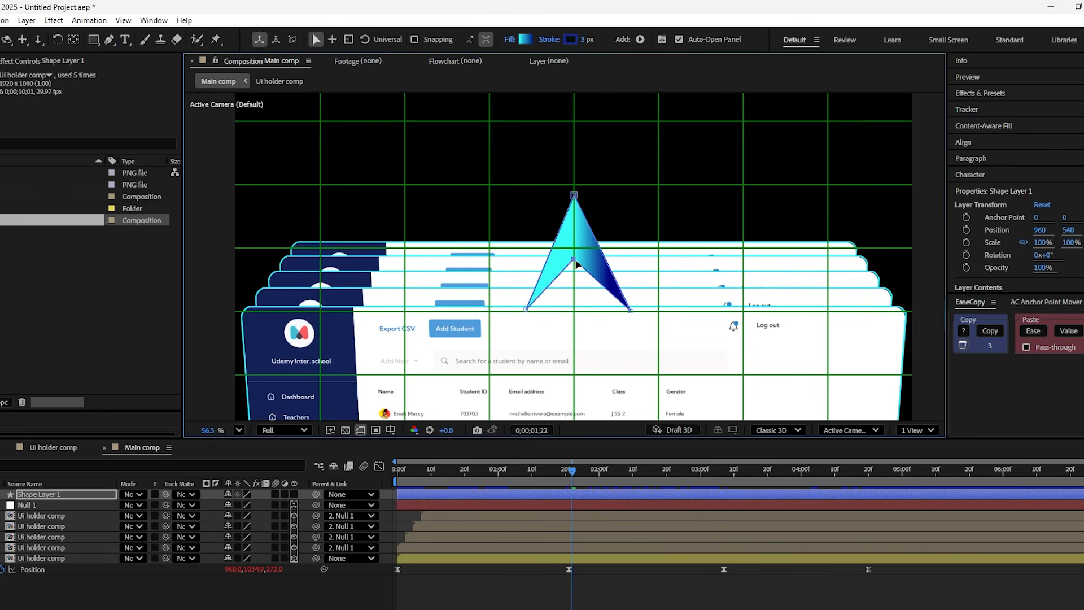
drag(577, 264, 578, 271)
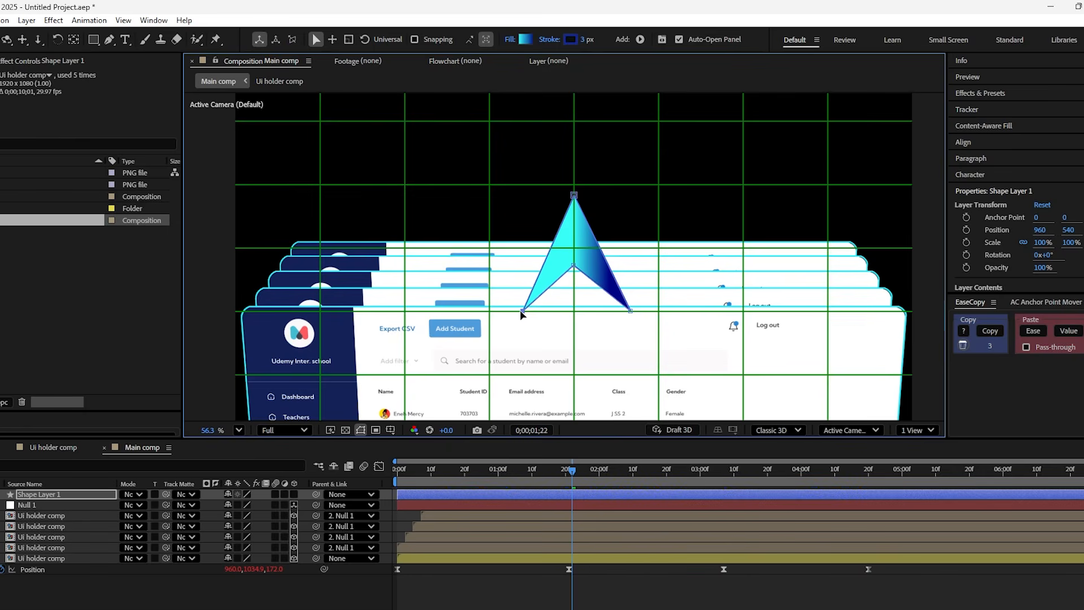
- Reorient the arrow's gradient to run vertically from the cyan tip to the navy base, and hide the proportional grid
click(592, 252)
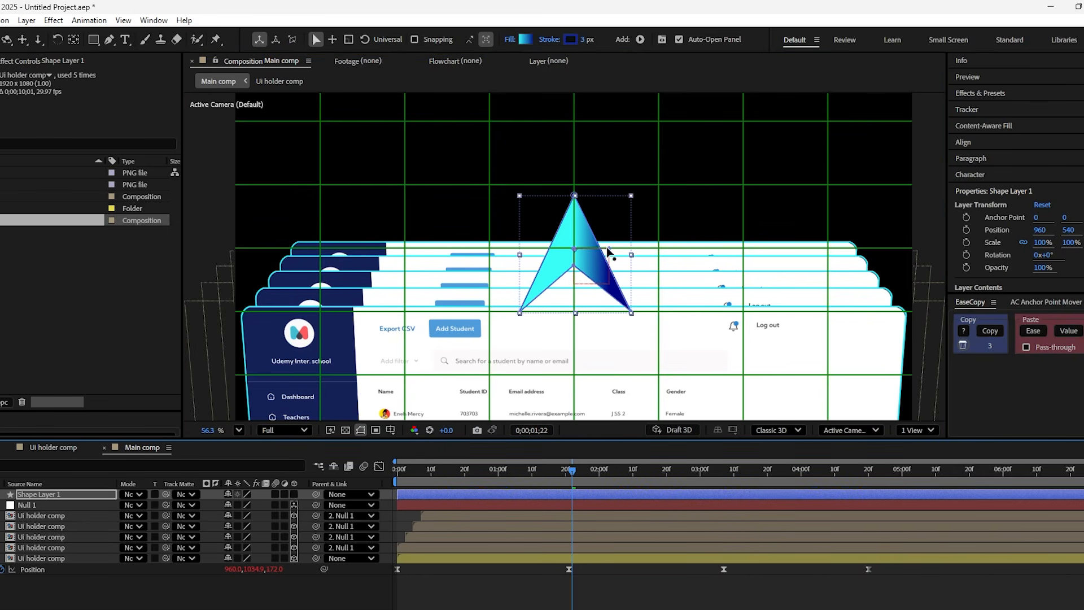
drag(612, 249, 574, 218)
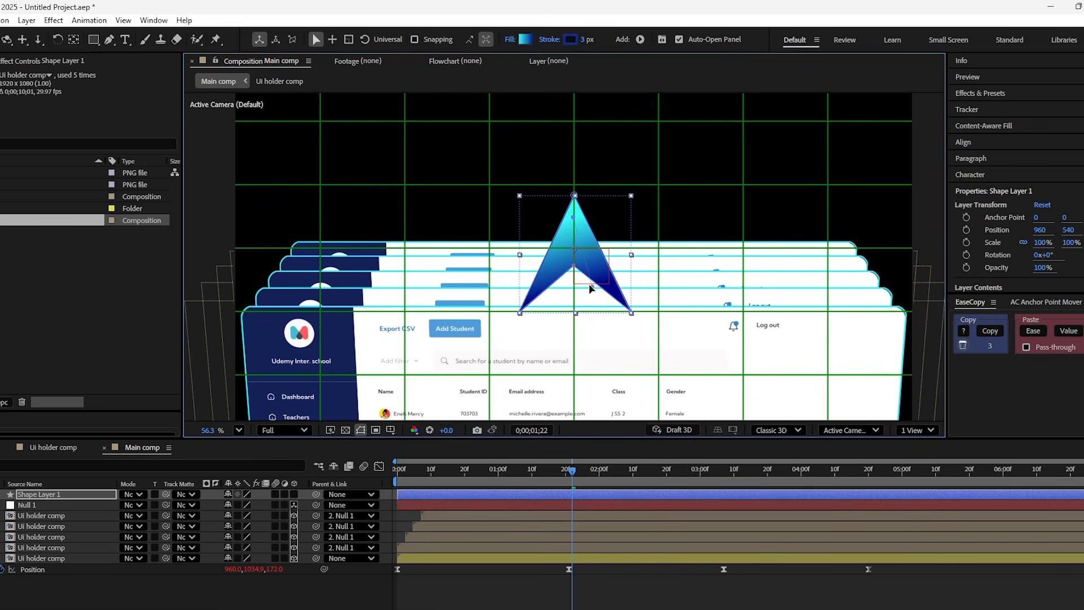
click(390, 430)
click(418, 454)
- Move the arrow's anchor point to its tip
key(comma)
key(y)
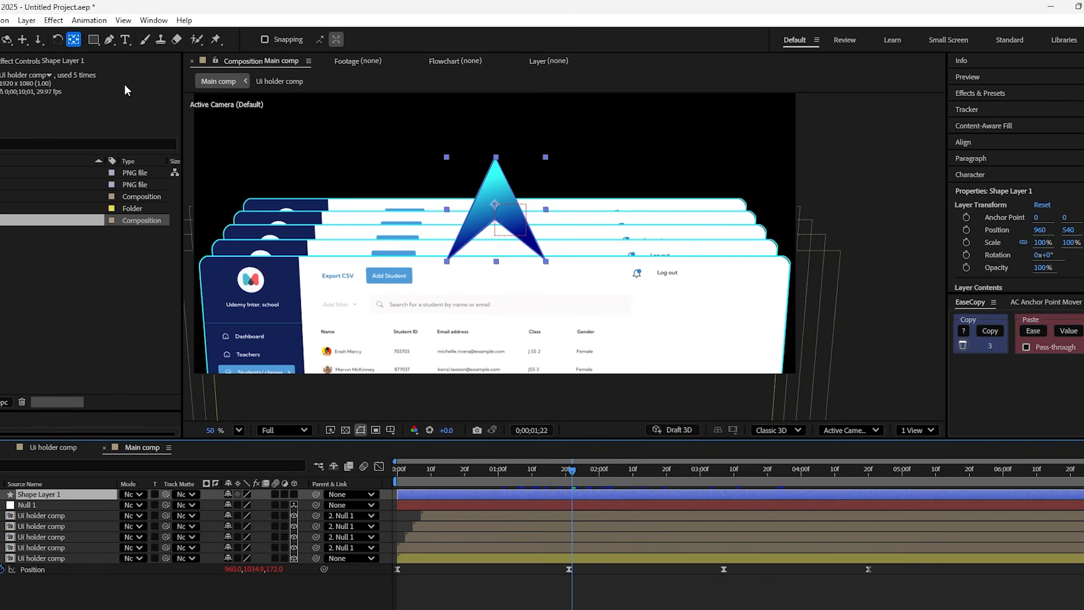
mouse_move(495, 205)
mouse_down()
mouse_move(487, 185)
mouse_move(480, 196)
mouse_up()
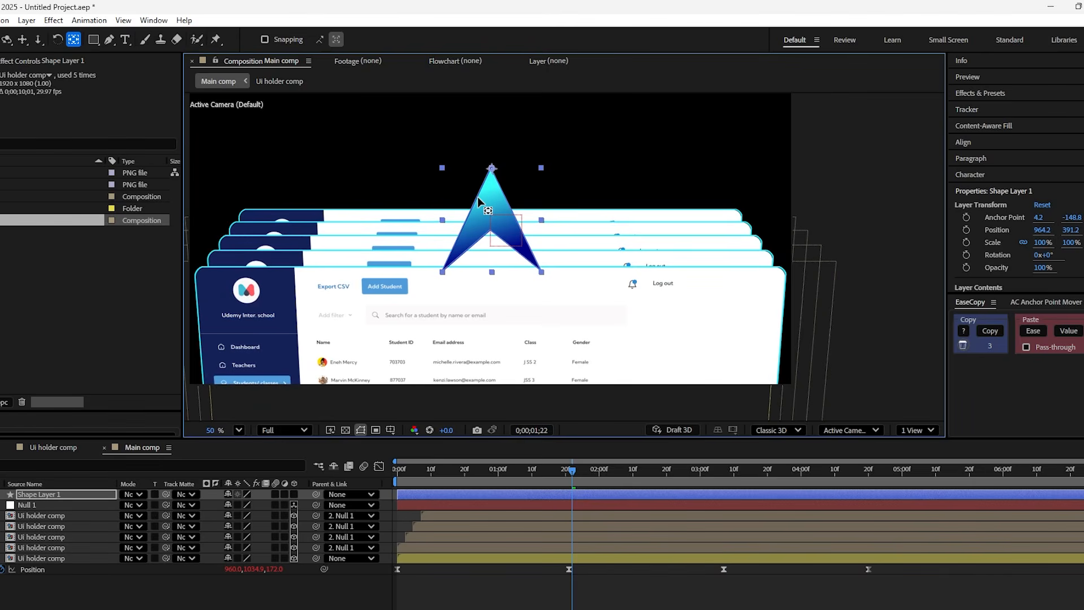
key(v)
- Scale the arrow shape layer down to 15%
key(s)
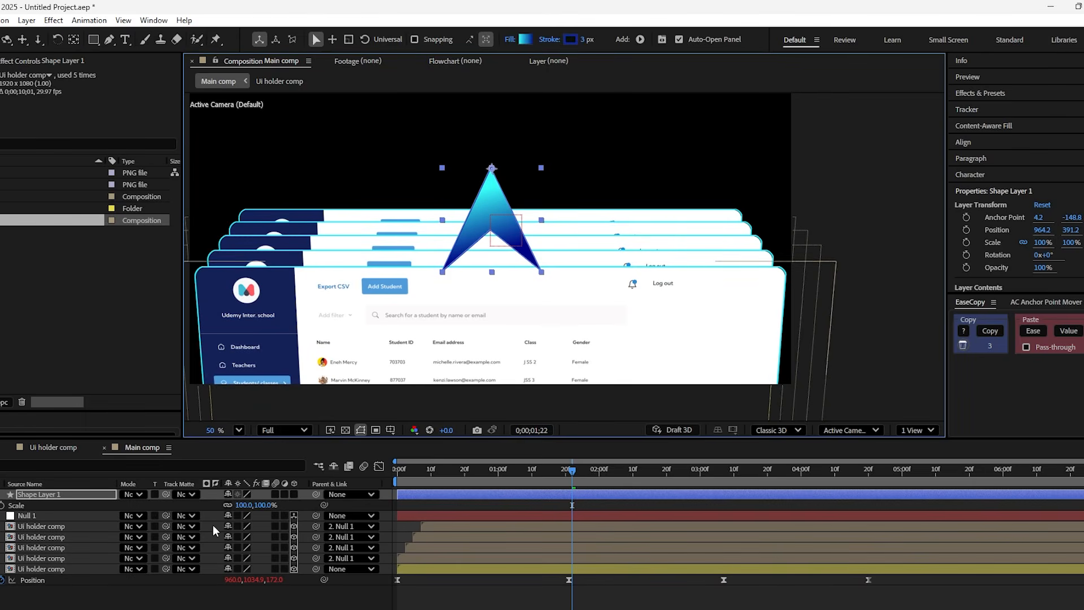
click(246, 505)
text(1)
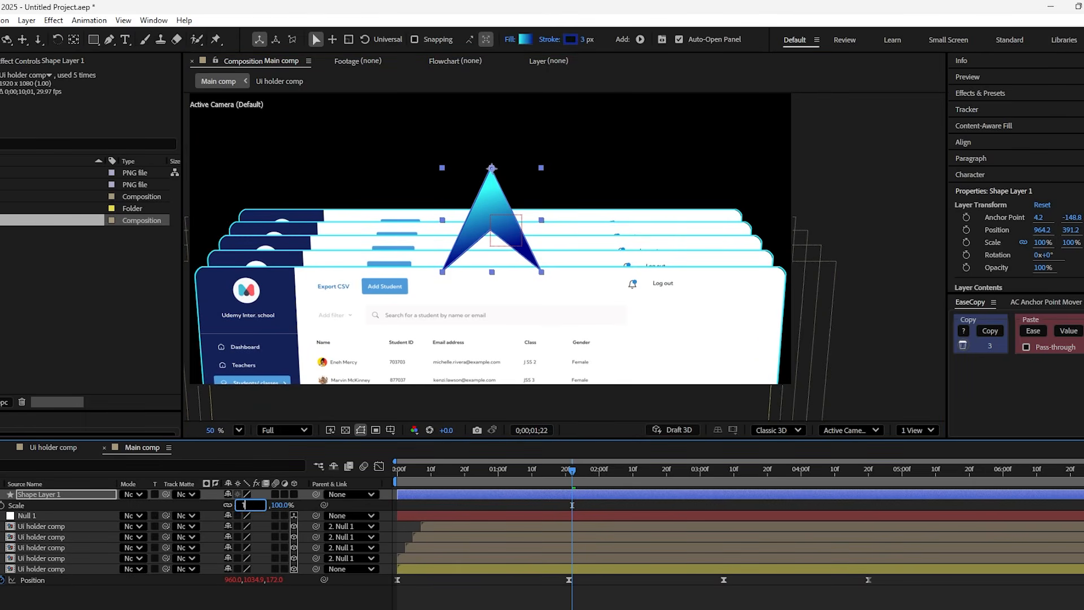
text(5)
key(Return)
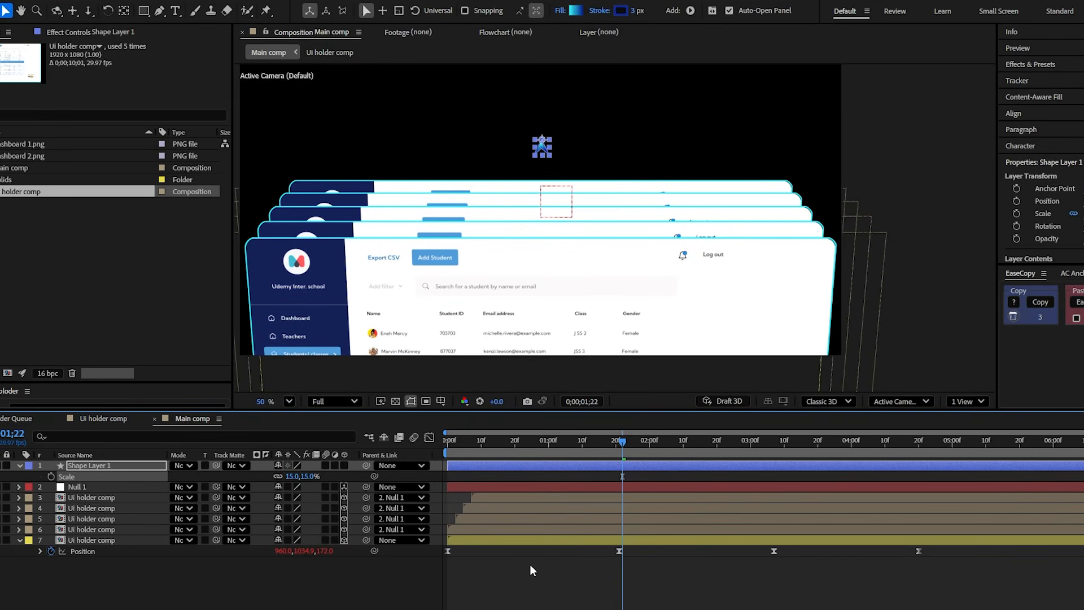
- Add Position and Rotation keyframes to the arrow layer at 0;00;01;22
key(p)
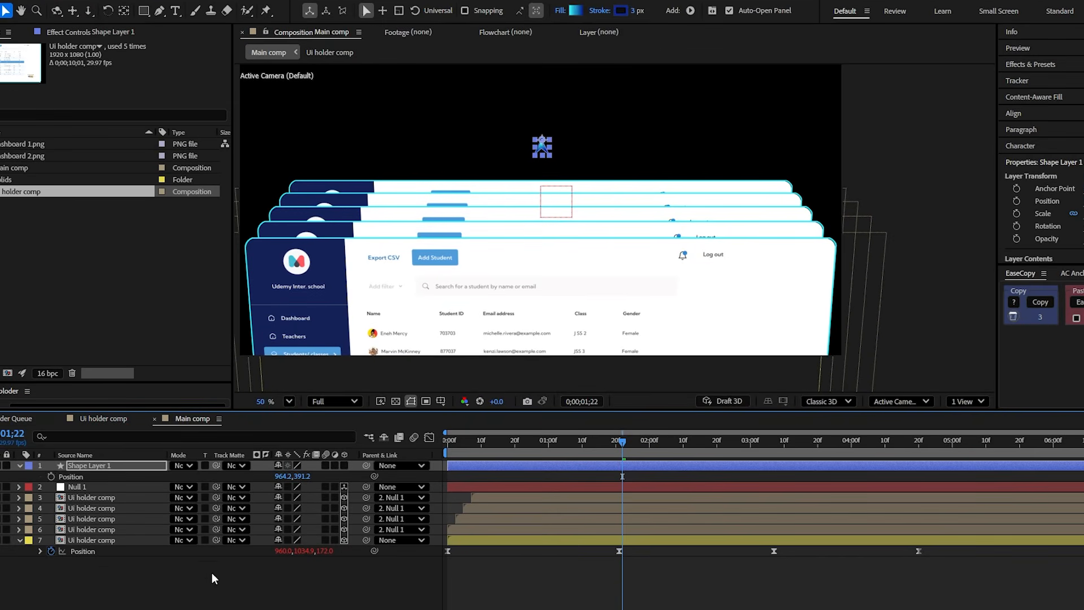
click(52, 477)
key(shift+r)
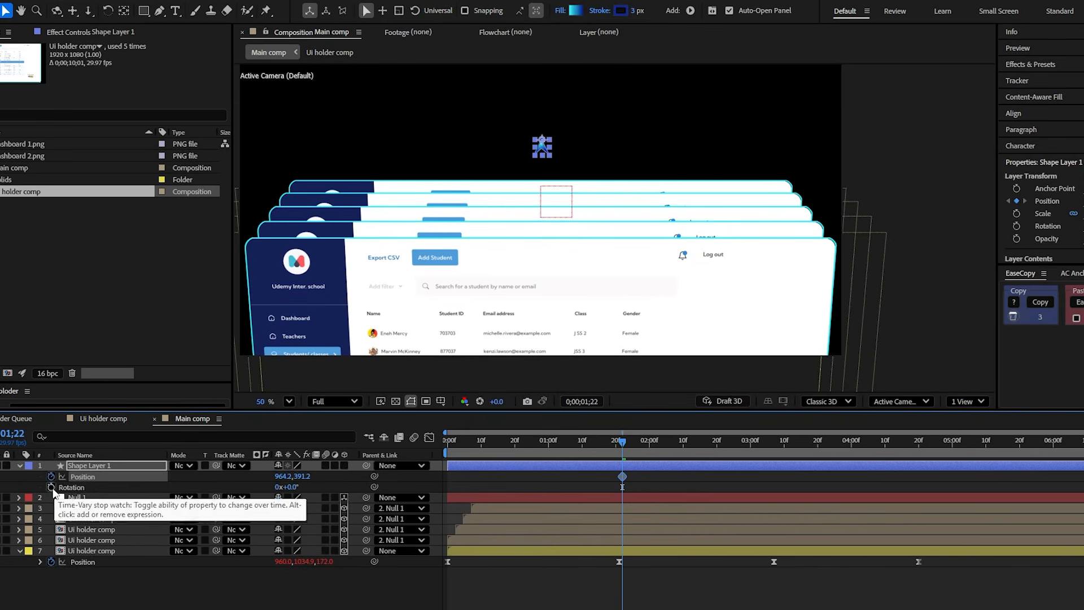
click(52, 486)
- At 0;00;00;19, keyframe the arrow just below the frame at Position 1531.1, 1161.5 and rotate it counterclockwise
drag(608, 449, 512, 465)
scroll(592, 247, down, 1)
drag(549, 153, 707, 366)
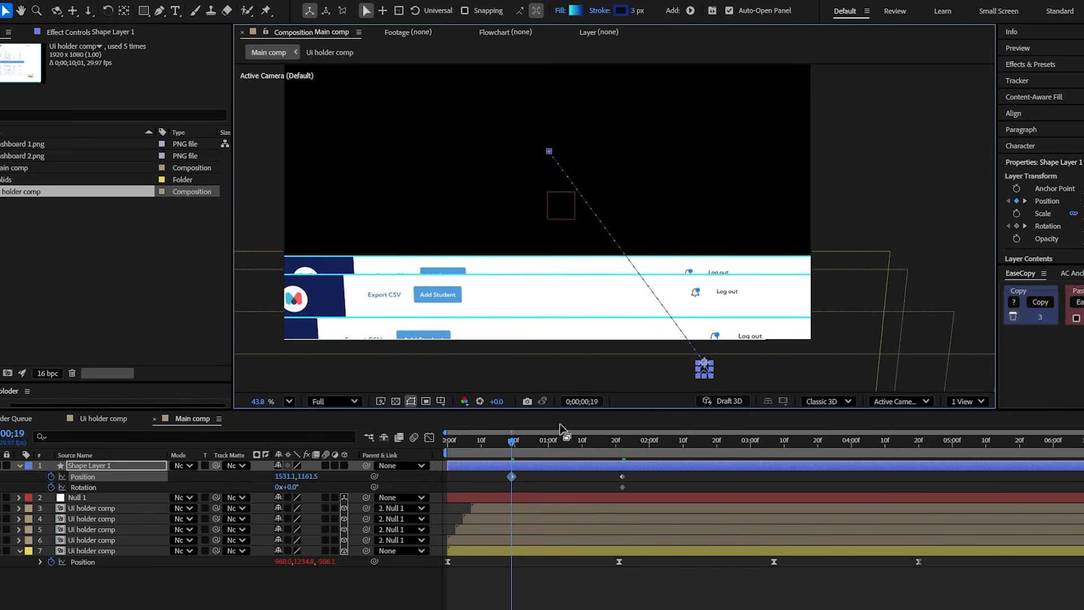
drag(290, 491, 247, 493)
click(285, 488)
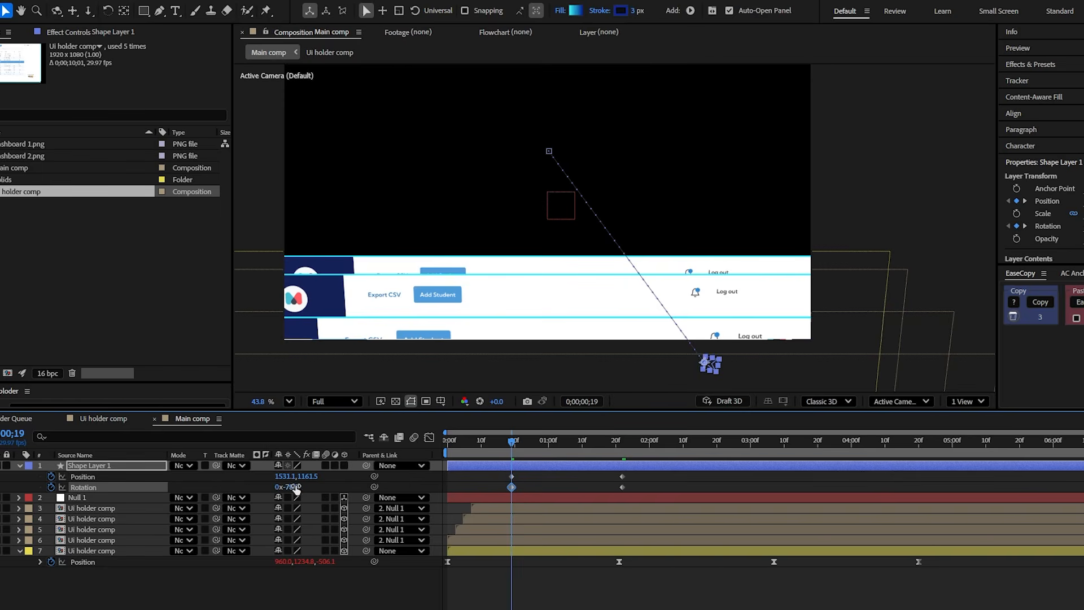
- At 0;00;01;22, set the arrow's Rotation to 31° and lower it onto the rear dashboard's upper edge at Position 964.2, 531.2
drag(513, 450, 623, 449)
drag(298, 488, 308, 488)
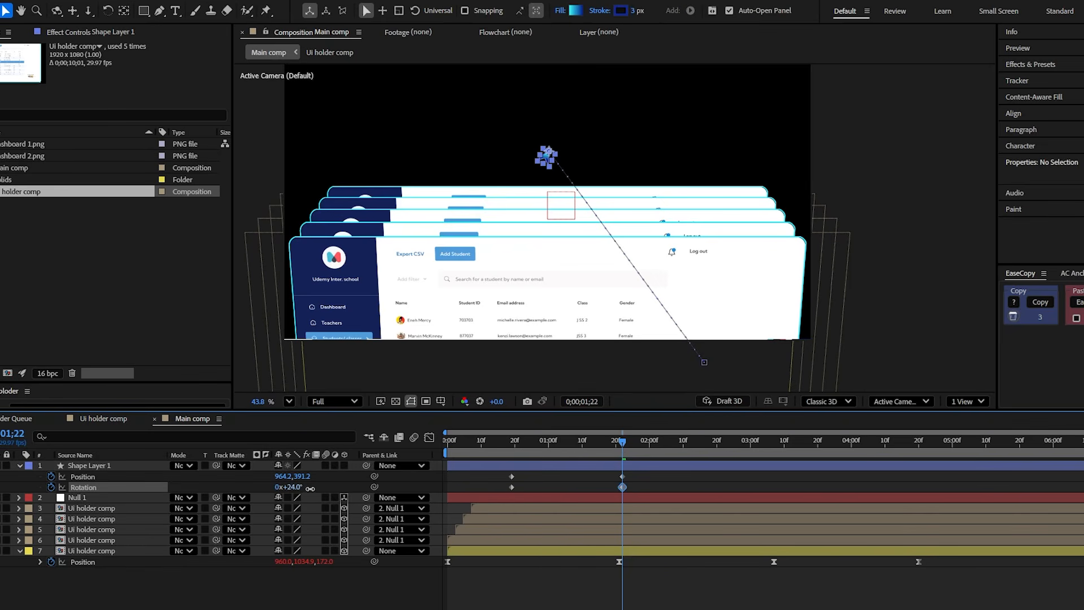
click(546, 157)
scroll(548, 154, up, 5)
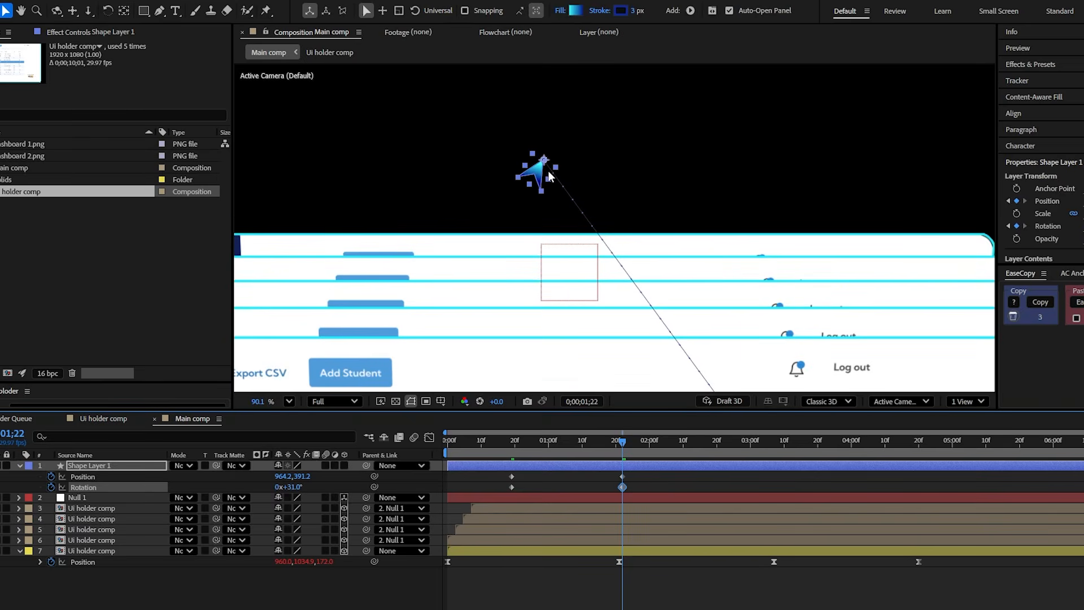
key(shift+Down)
key(shift+Down)
key(shift+Down)
key(shift+Down)
key(shift+Down)
key(shift+Down)
key(shift+Down)
key(shift+Down)
key(shift+Down)
key(shift+Down)
key(shift+Down)
key(shift+Down)
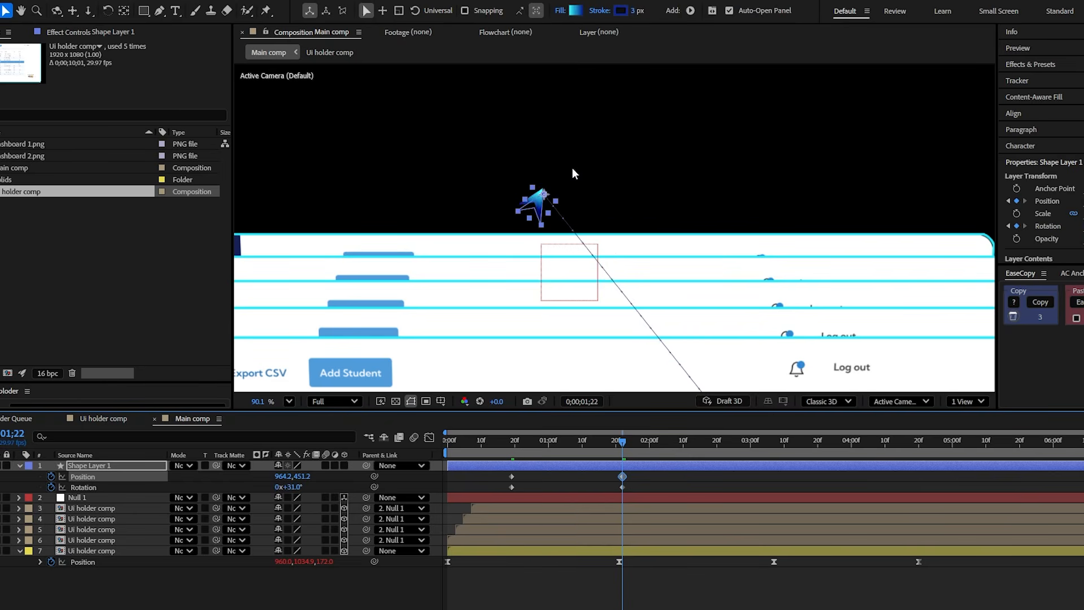
key(shift+Down)
key(shift+Down)
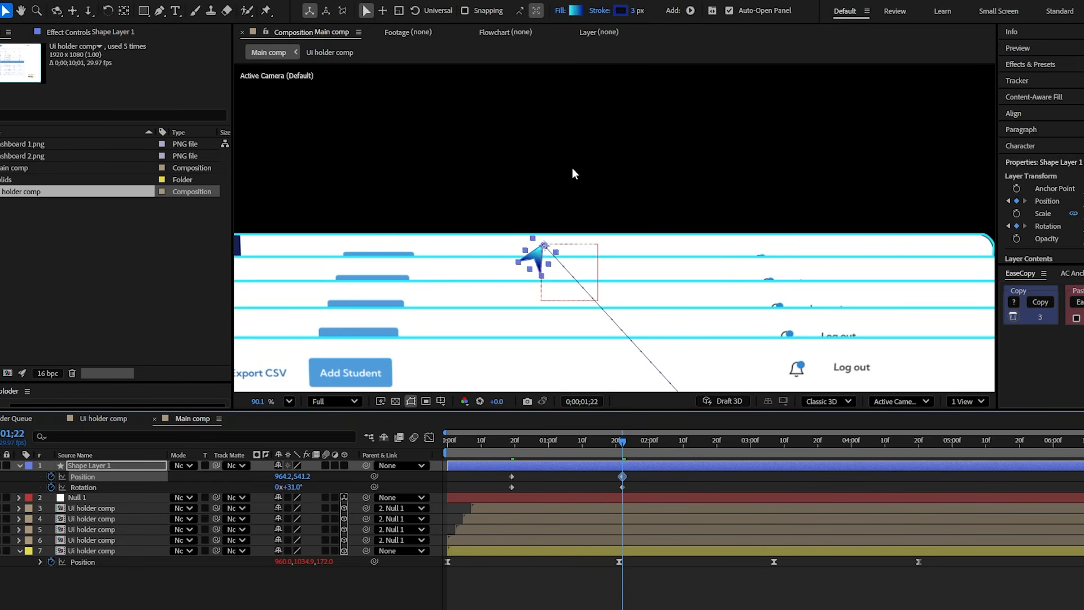
scroll(572, 168, down, 5)
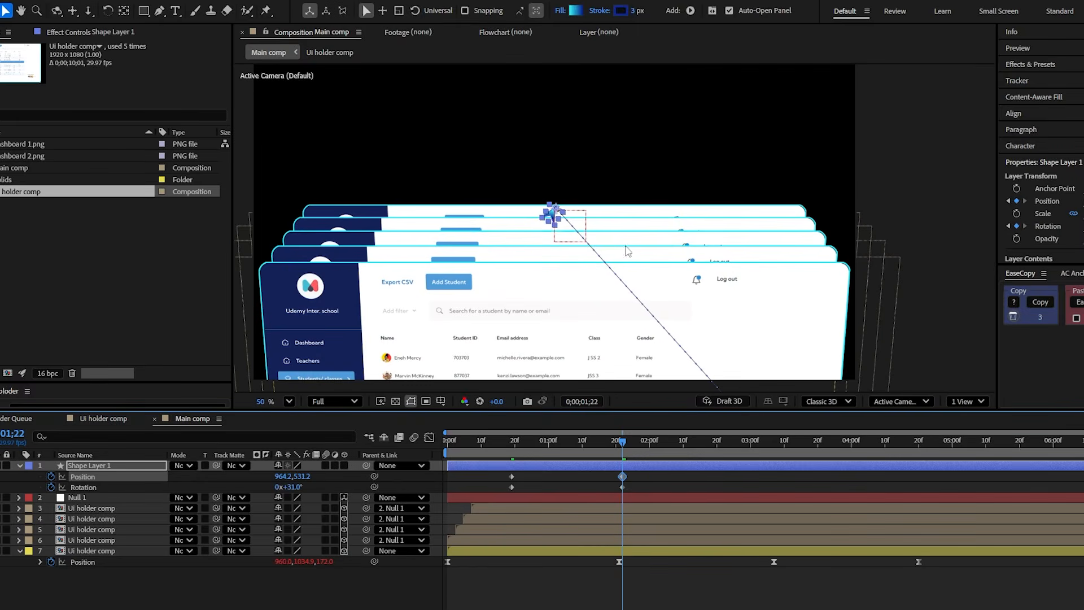
- At 0;00;03;07, keyframe the arrow on the raised dashboard's upper edge at Position 964.2, 291.2 with Rotation -64°
drag(659, 439, 776, 483)
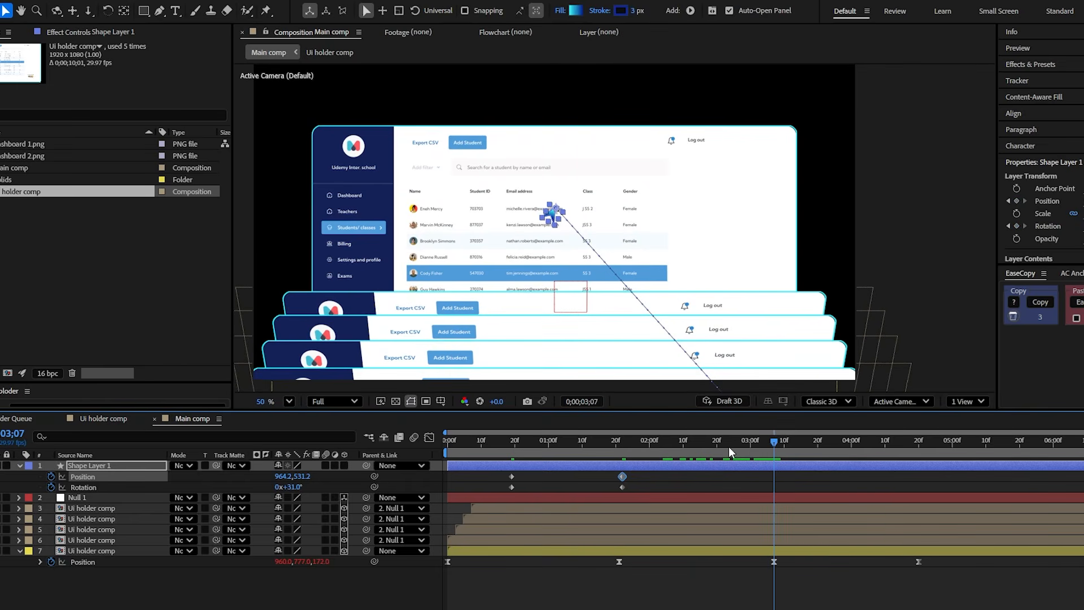
key(shift+Up)
key(shift+Up)
key(shift+Up)
key(shift+Up)
key(shift+Up)
key(shift+Up)
key(shift+Up)
key(shift+Up)
key(shift+Up)
key(shift+Up)
key(shift+Up)
key(shift+Up)
key(shift+Up)
key(shift+Up)
key(shift+Up)
key(shift+Up)
key(shift+Up)
key(shift+Up)
key(shift+Up)
key(shift+Up)
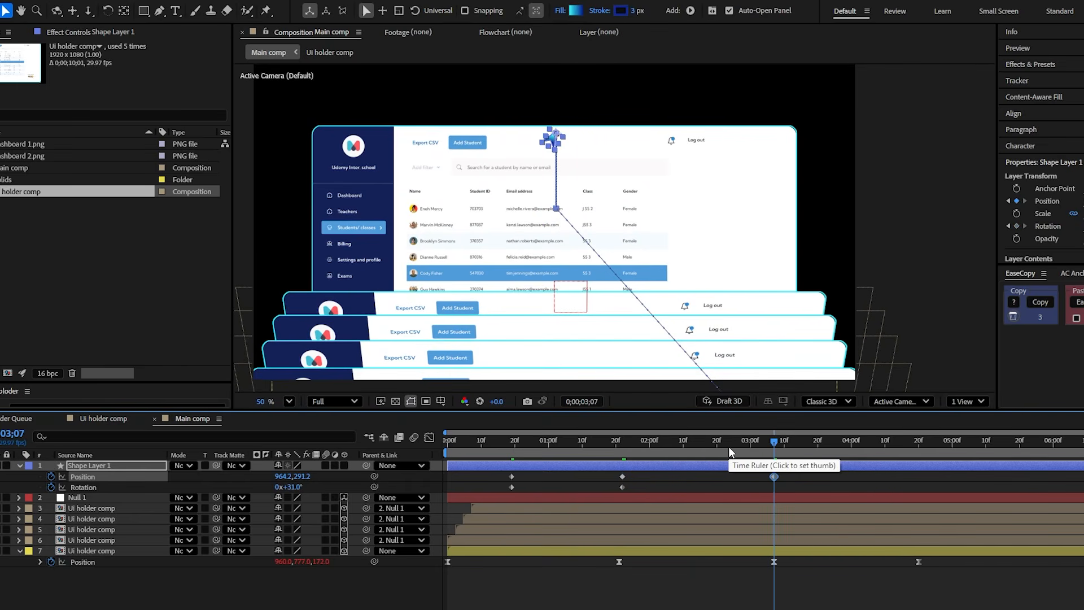
drag(293, 487, 246, 498)
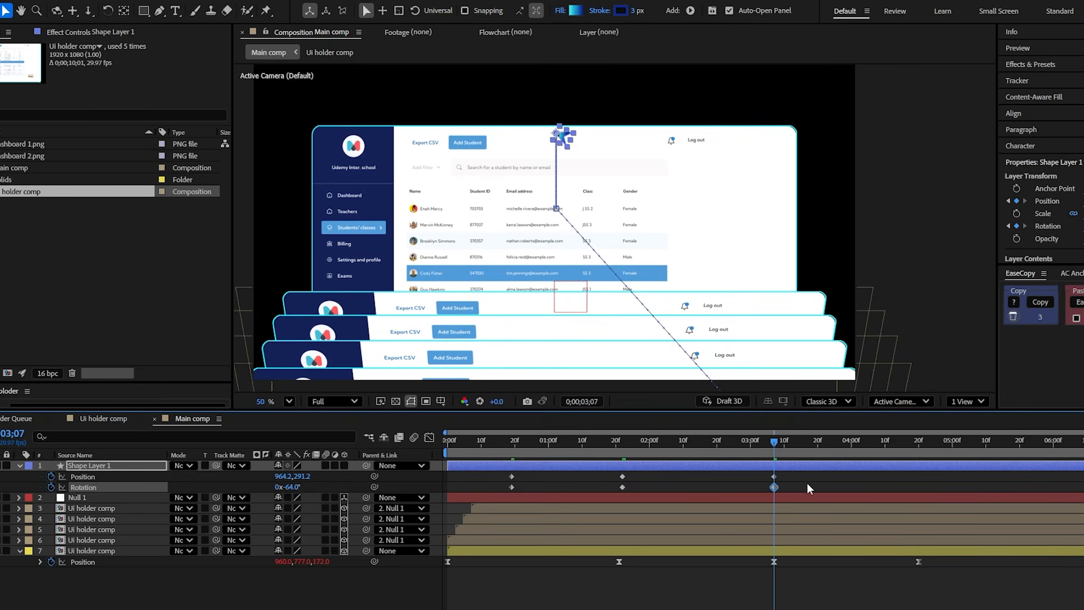
- At 0;00;04;20, keyframe the arrow below the frame at Position 522.7, 1137.6 and set its Rotation to 65°
key(space)
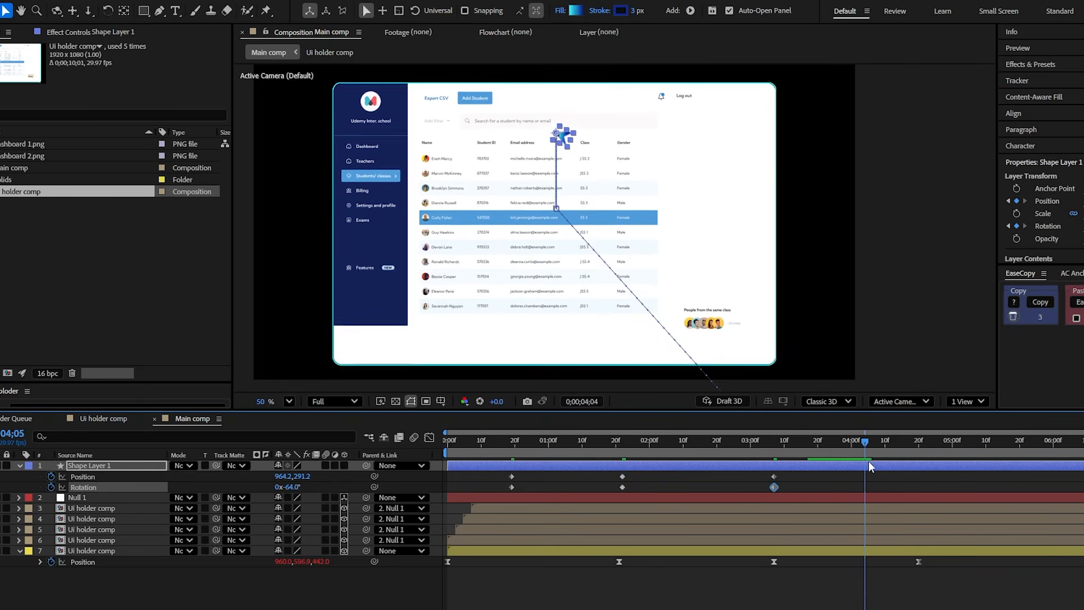
drag(921, 476, 920, 479)
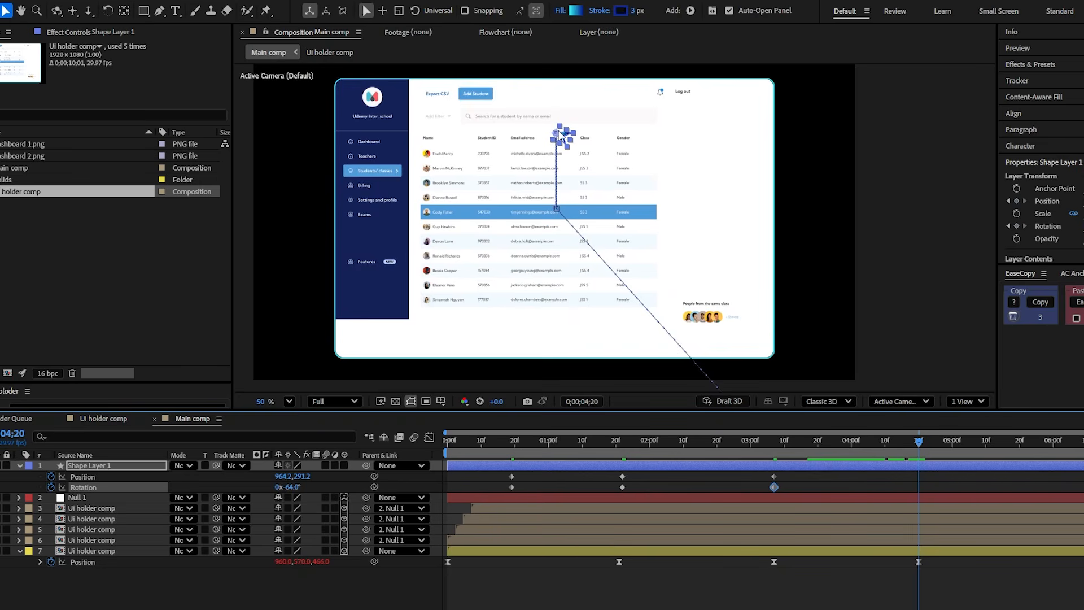
scroll(562, 138, down, 2)
drag(559, 133, 449, 342)
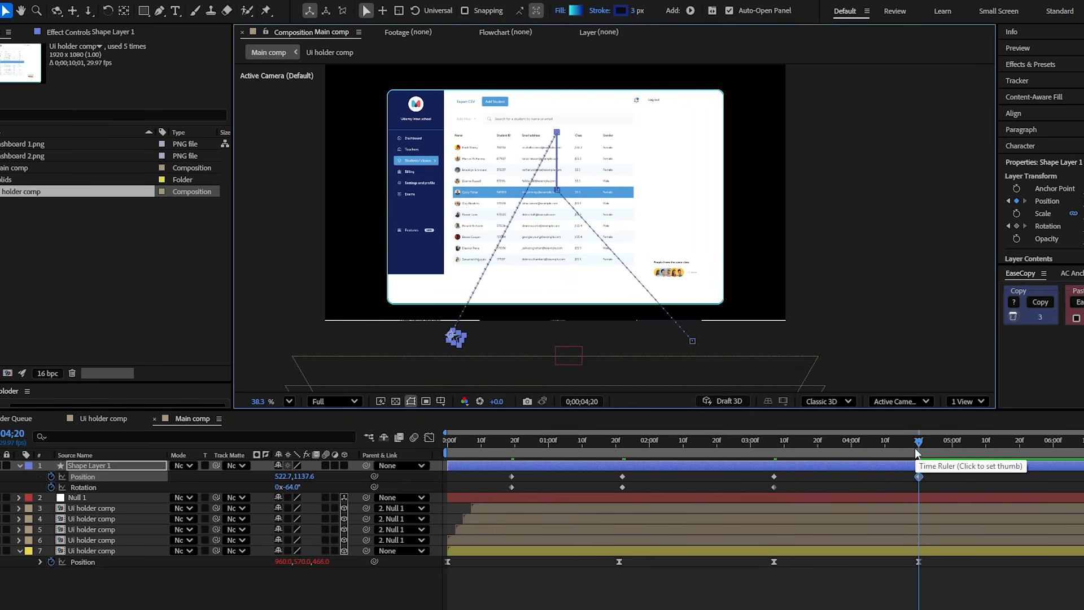
drag(291, 488, 379, 496)
click(716, 467)
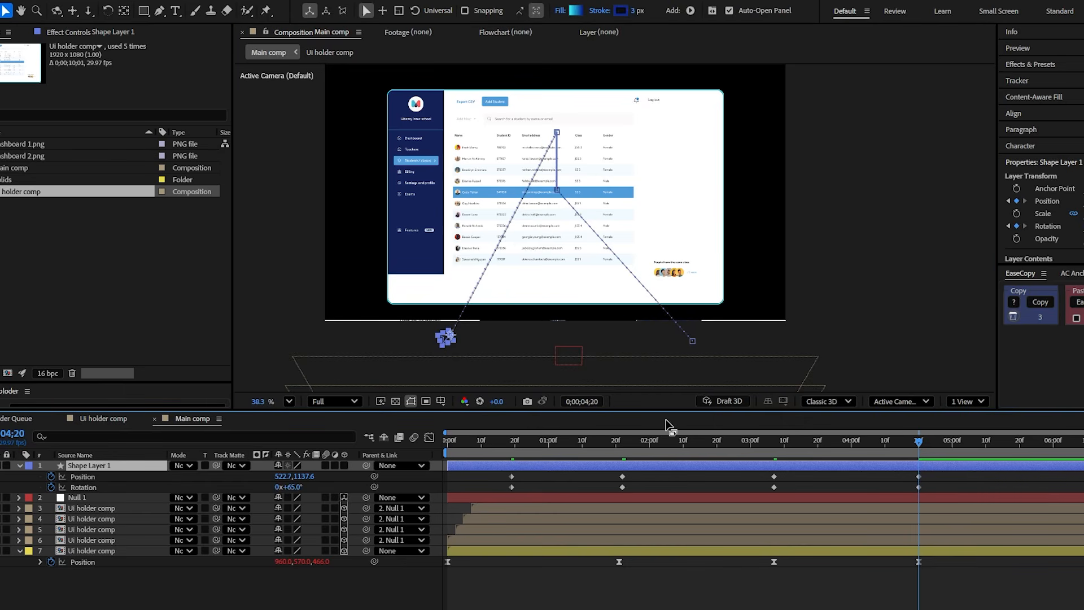
- Bend the start and end of the arrow's motion path into inward curves with the Pen tool
key(g)
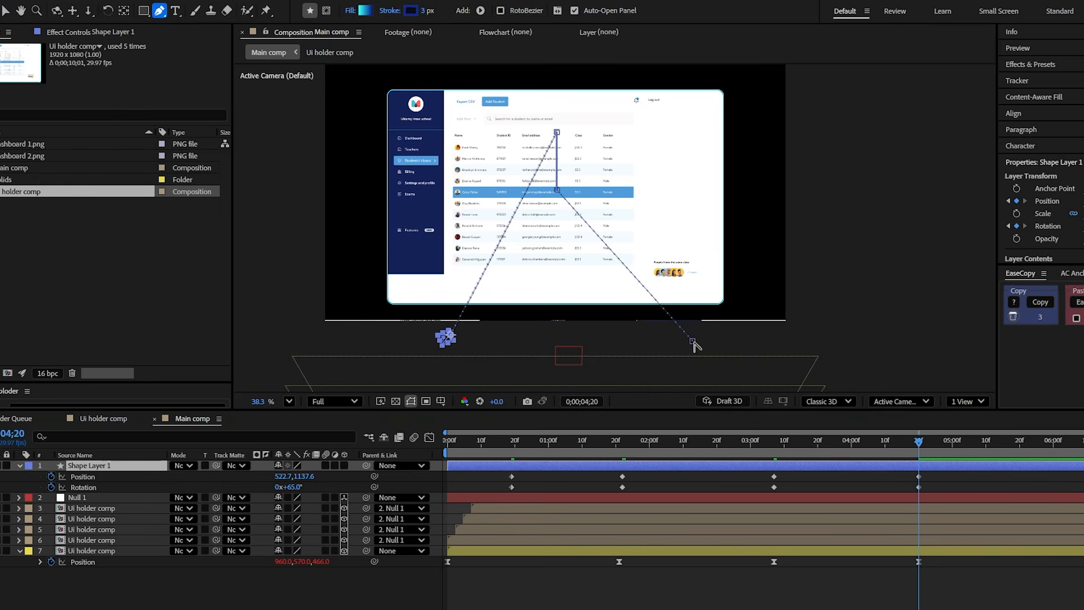
drag(694, 342, 558, 313)
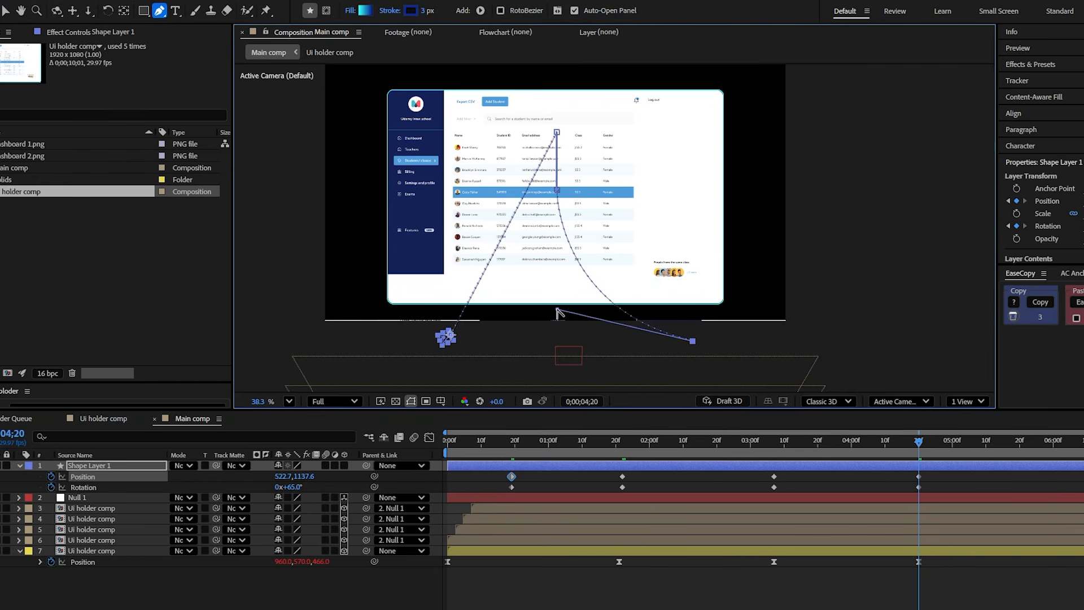
drag(856, 456, 851, 455)
drag(451, 335, 614, 294)
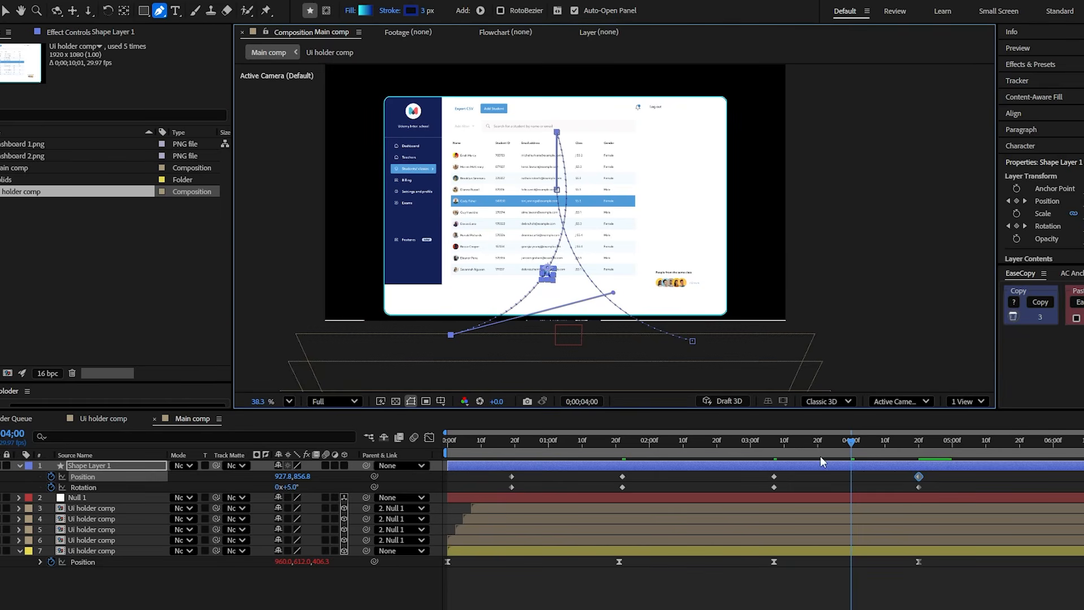
drag(847, 451, 514, 464)
- Copy the easing of the rear dashboard's Position keyframes with EaseCopy and paste that ease onto all the arrow's Position and Rotation keyframes
drag(994, 604, 415, 531)
click(959, 305)
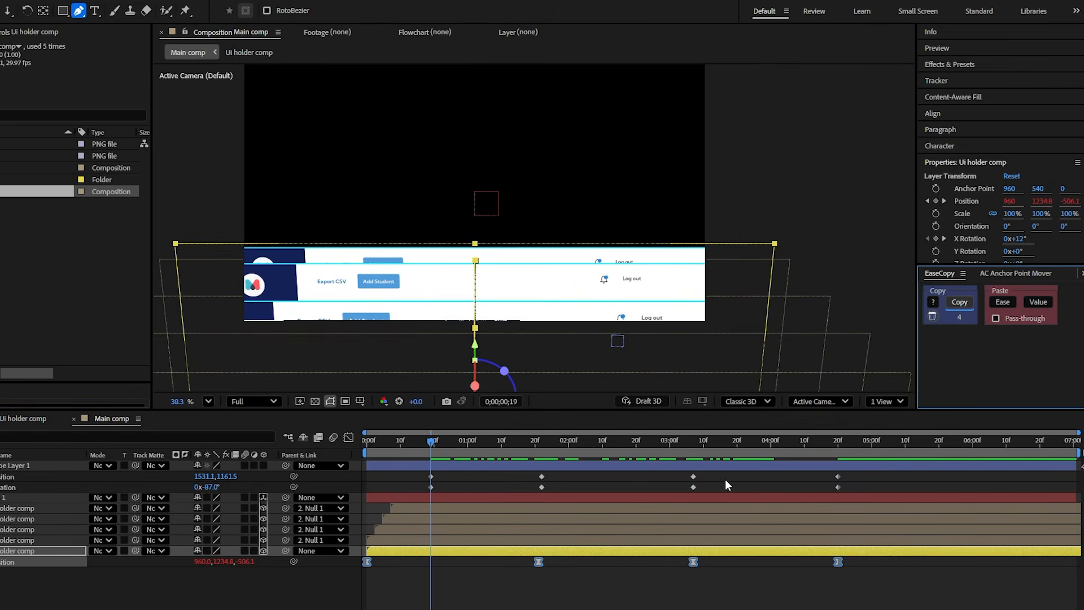
drag(888, 494, 421, 471)
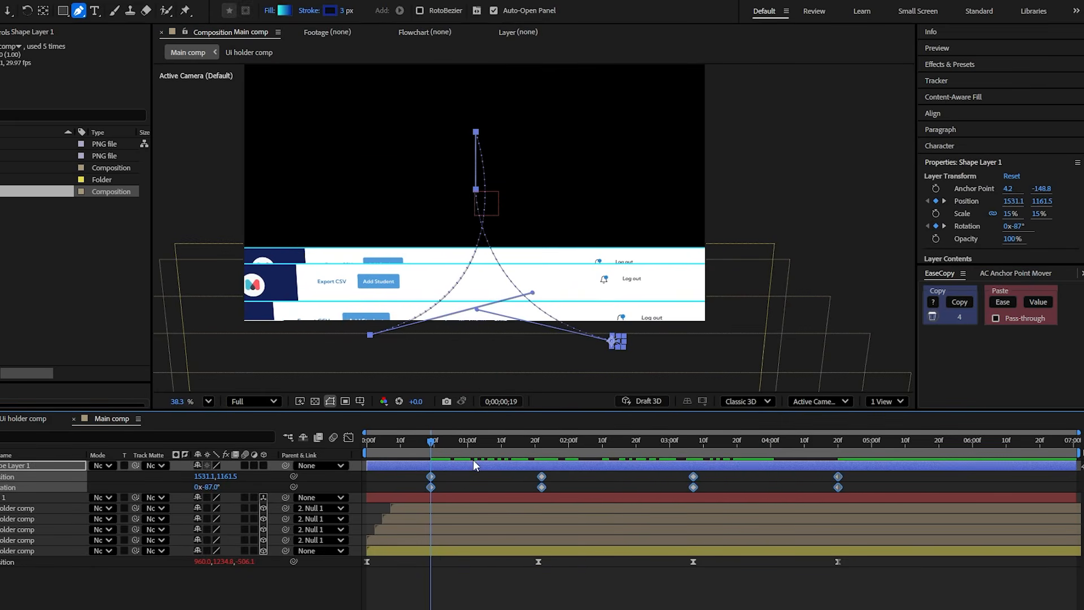
click(1003, 302)
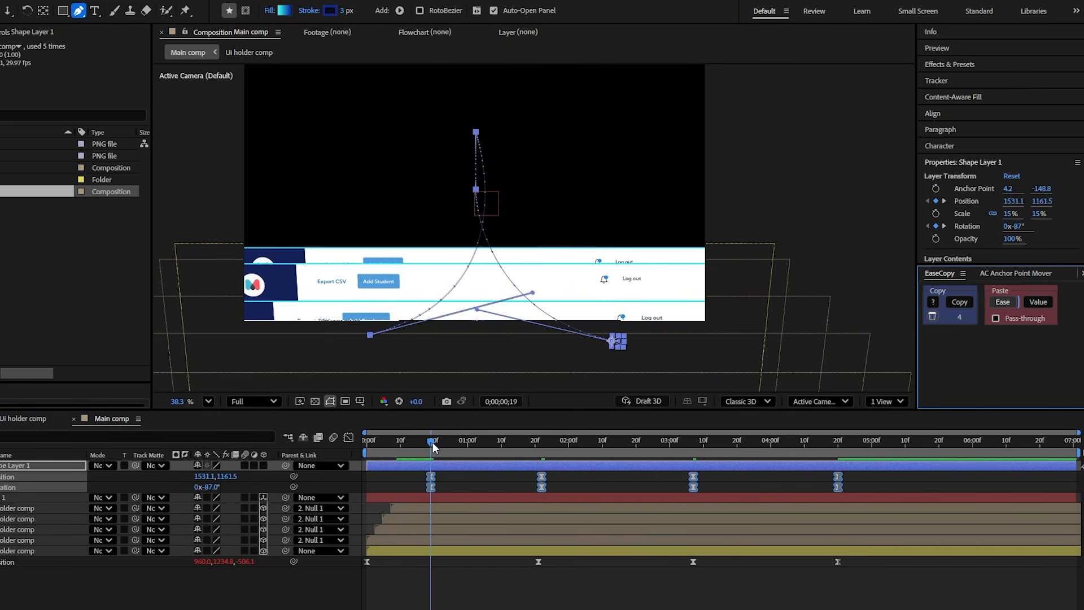
click(446, 576)
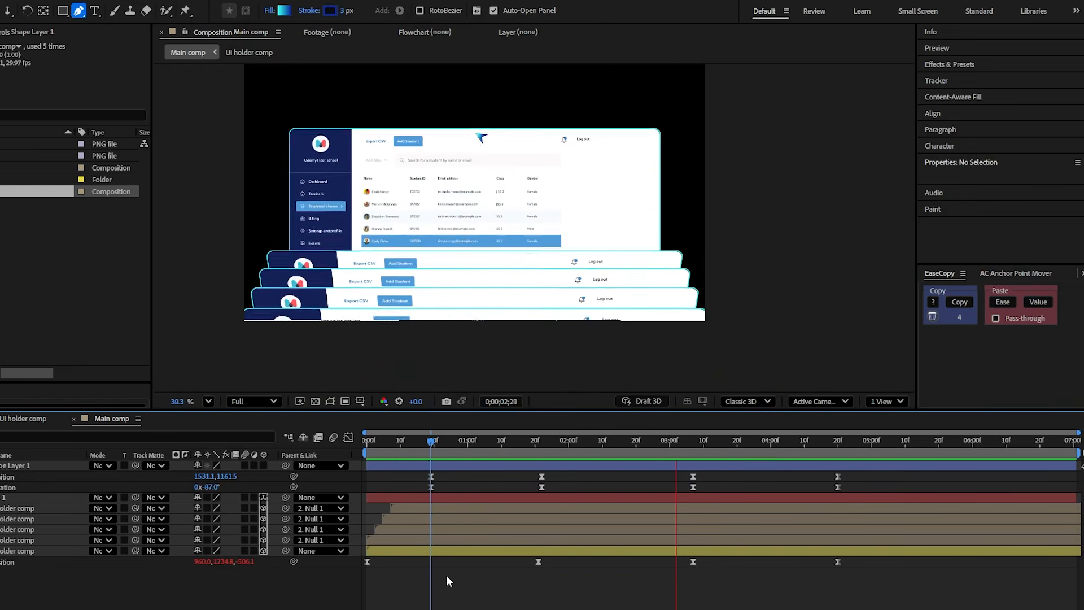
- Shift the arrow's second Position and Rotation keyframes to 0;00;01;21, in line with the rear dashboard's Position keyframe
click(538, 442)
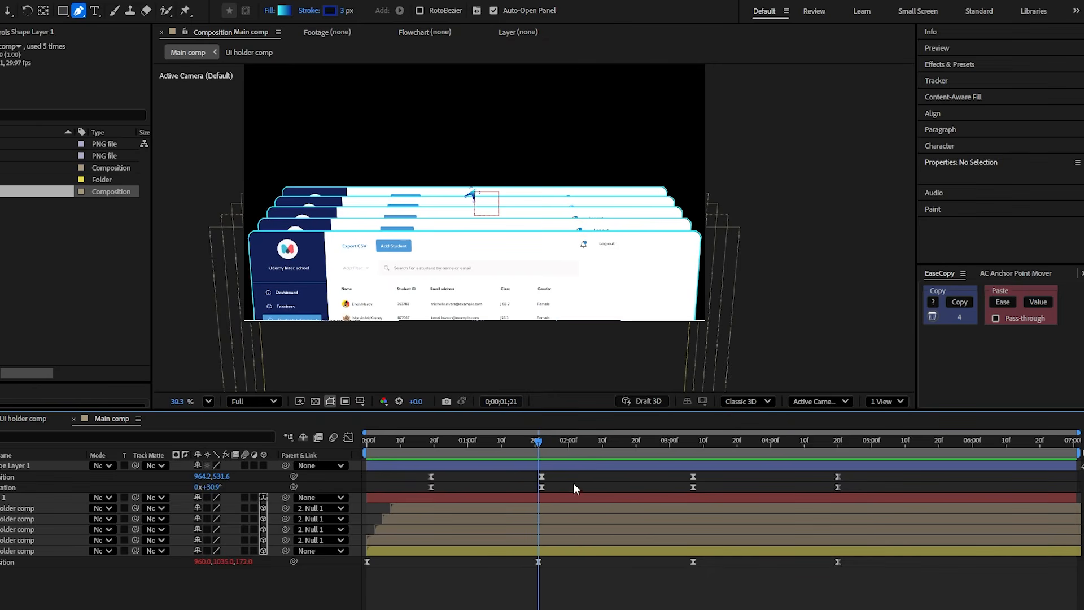
key(equal)
key(equal)
drag(752, 493, 704, 474)
click(724, 480)
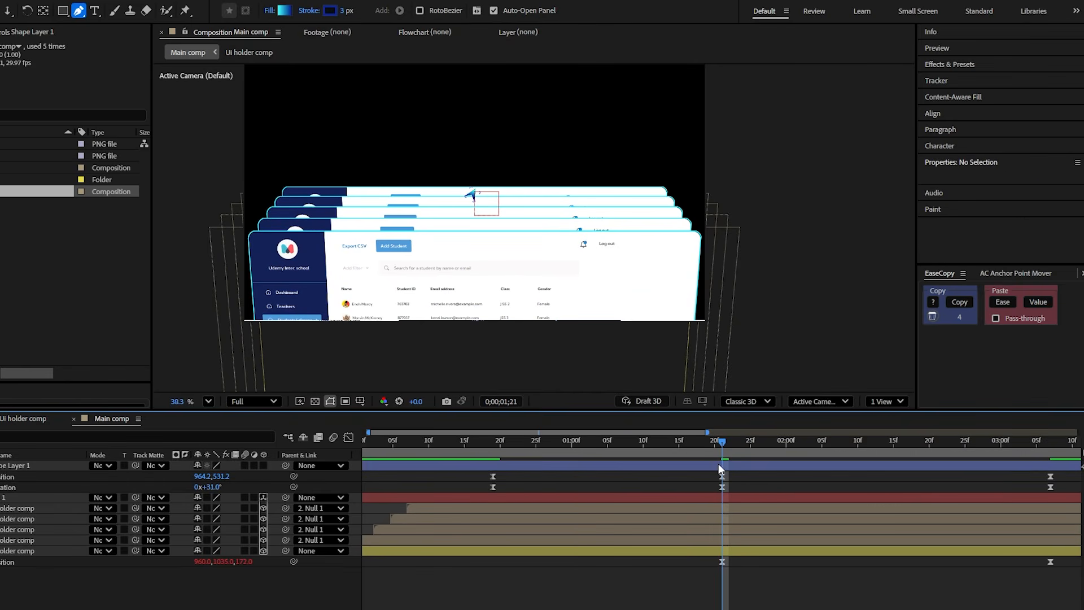
- Keyframe the rear dashboard's Scale at 100% on 0;00;01;21 and 99% on 0;00;01;22
key(Page_Down)
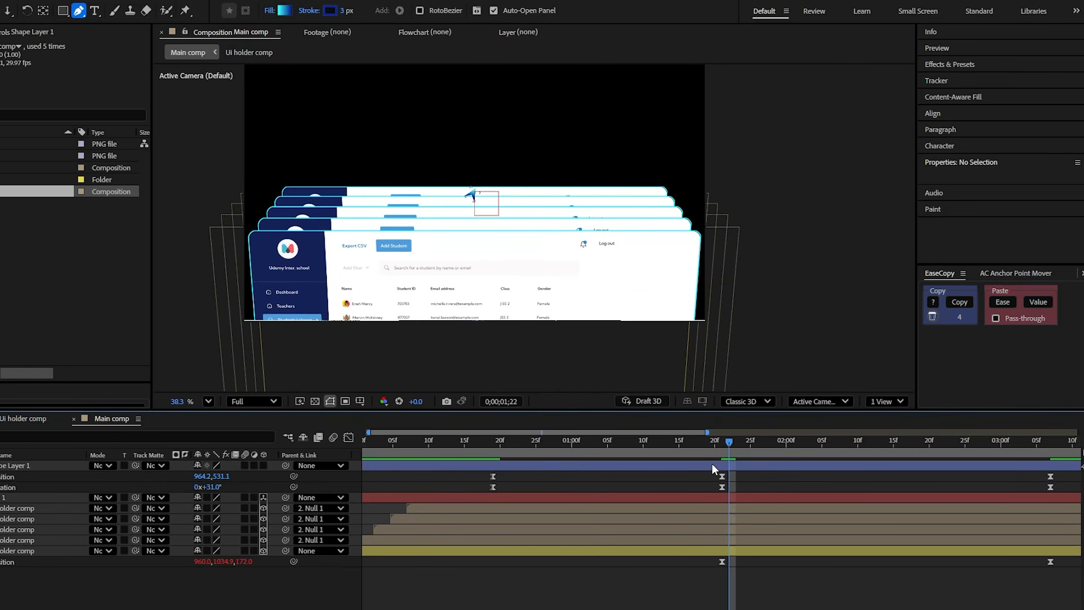
click(634, 551)
key(shift+s)
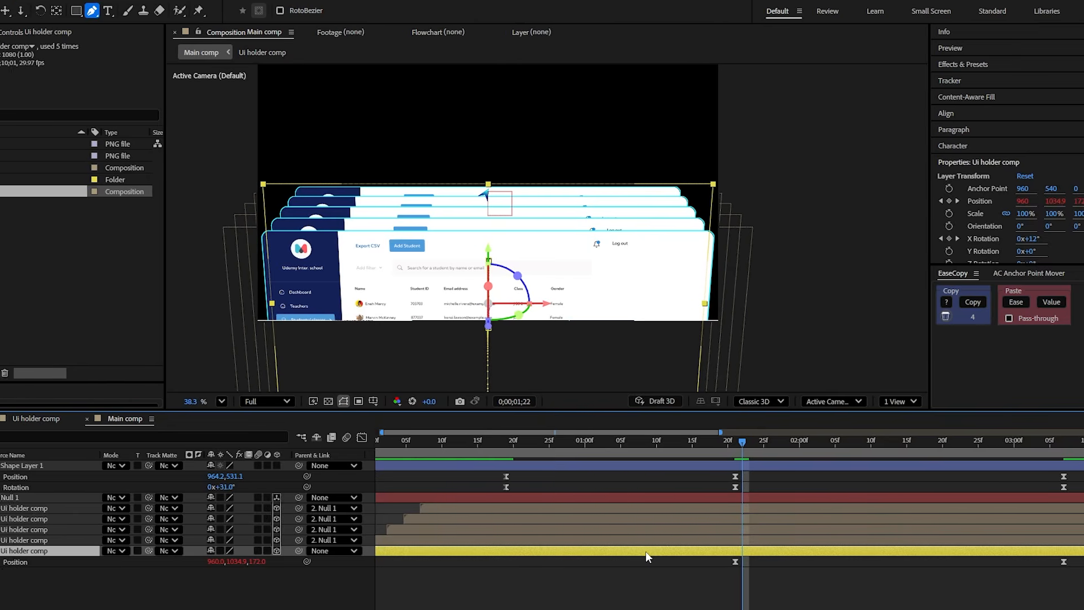
click(39, 572)
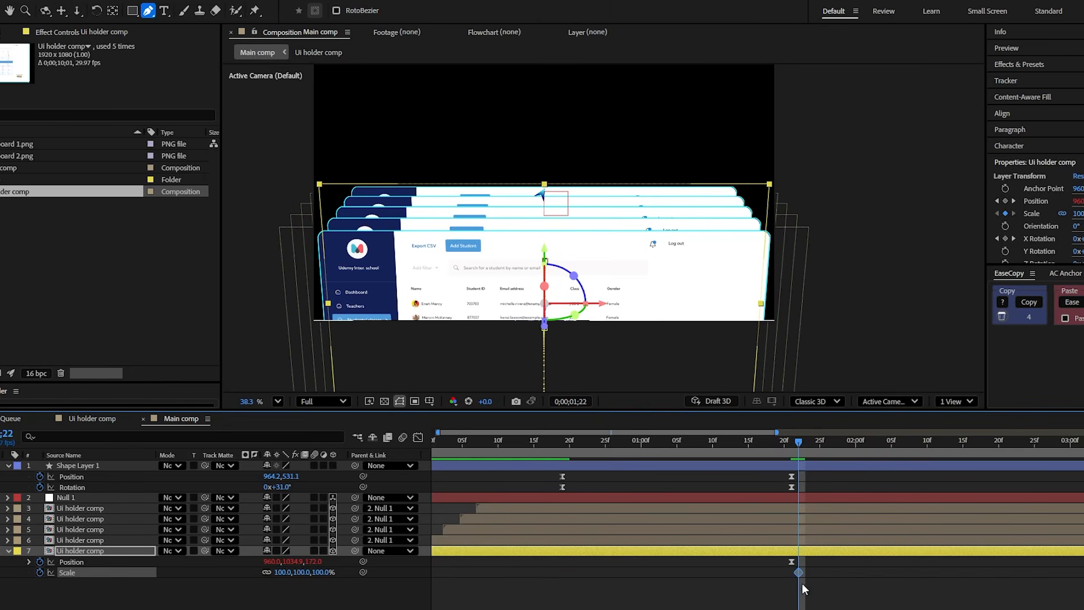
click(231, 581)
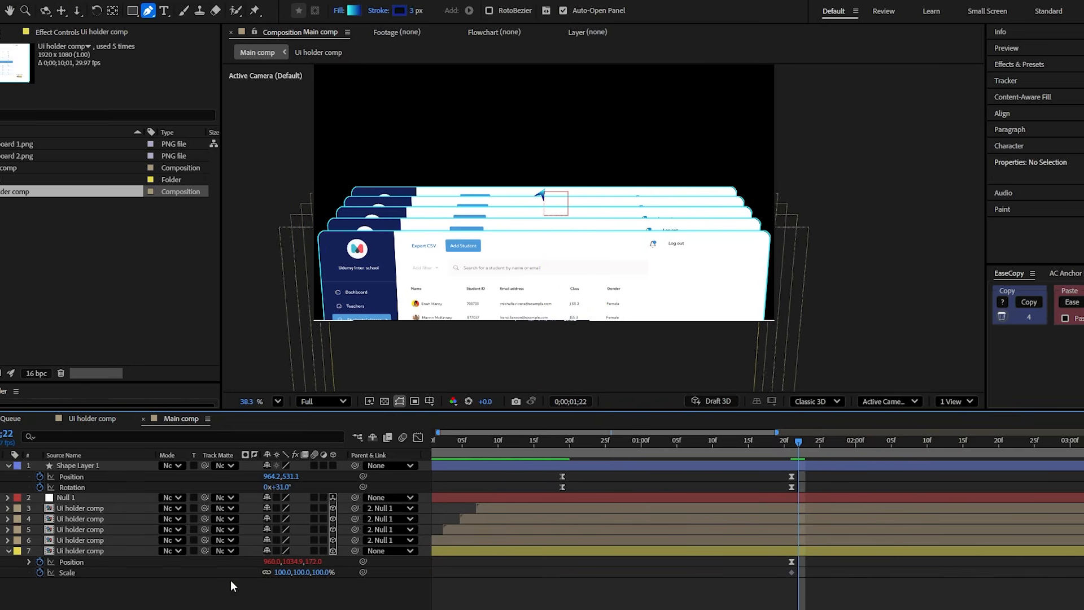
click(285, 572)
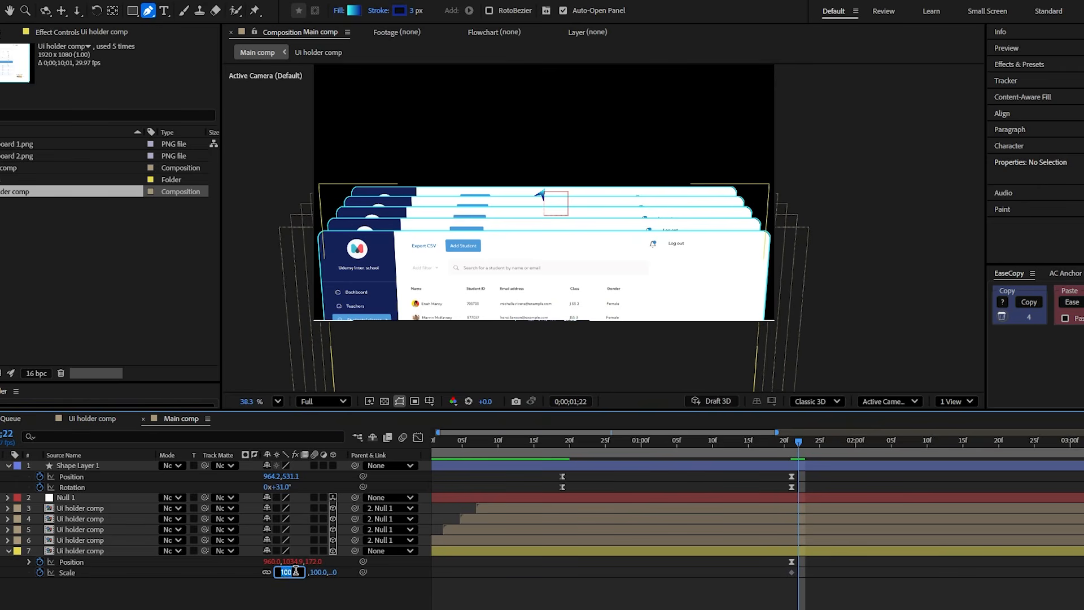
key(Return)
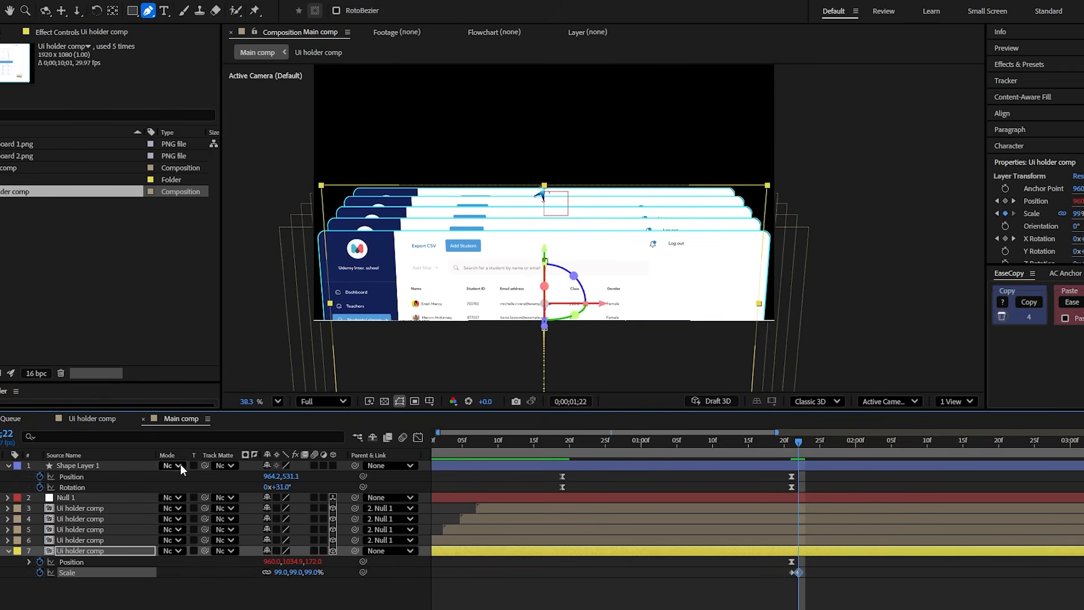
- Keyframe the arrow's Scale at 15% on 0;00;01;21 and 12% on 0;00;01;22
click(110, 466)
key(shift+s)
click(39, 487)
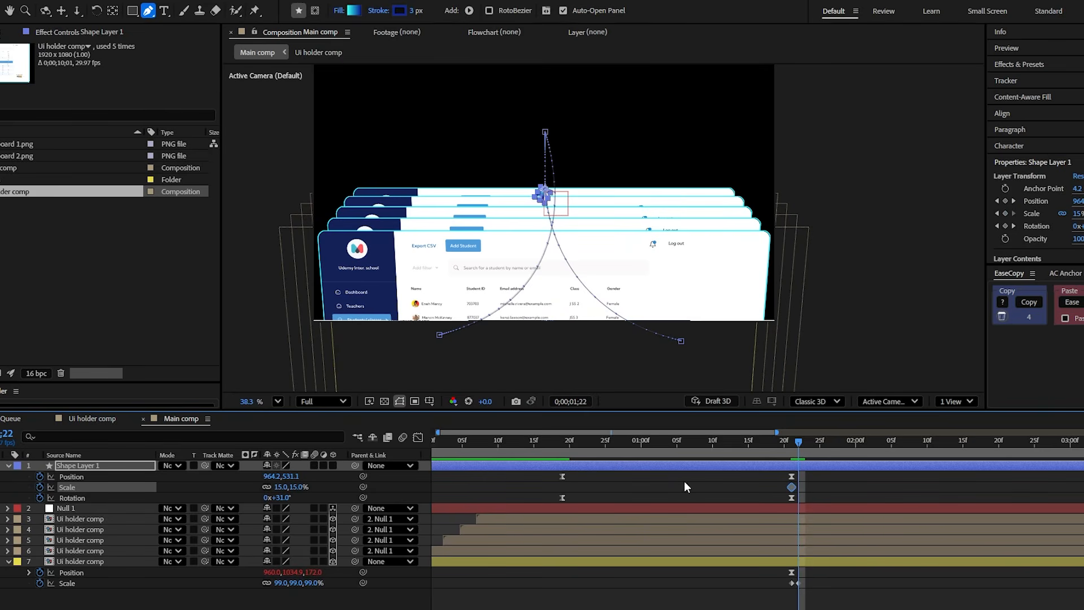
click(299, 487)
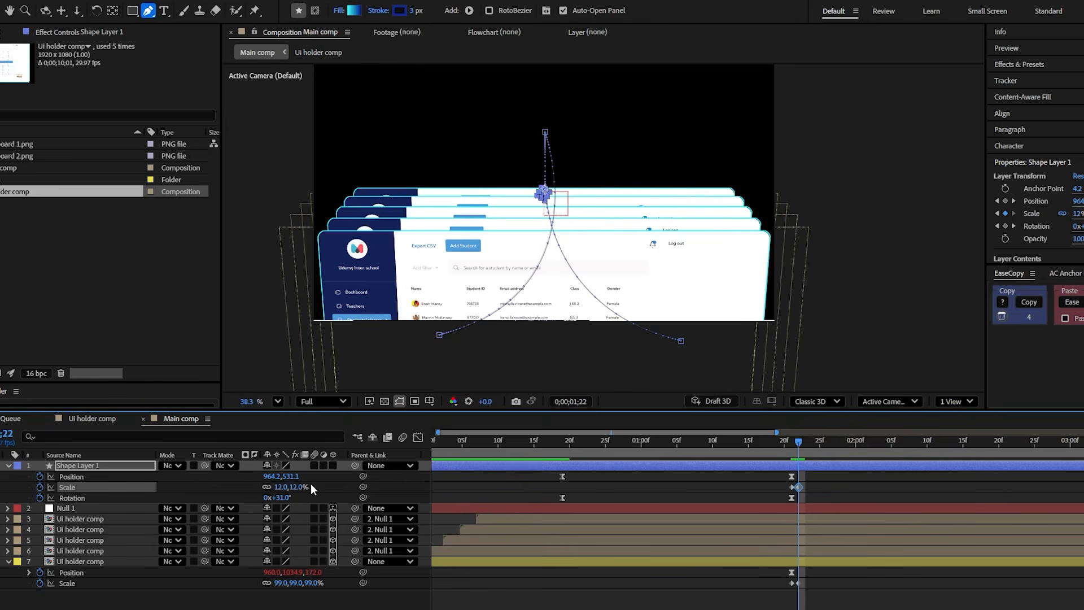
click(738, 588)
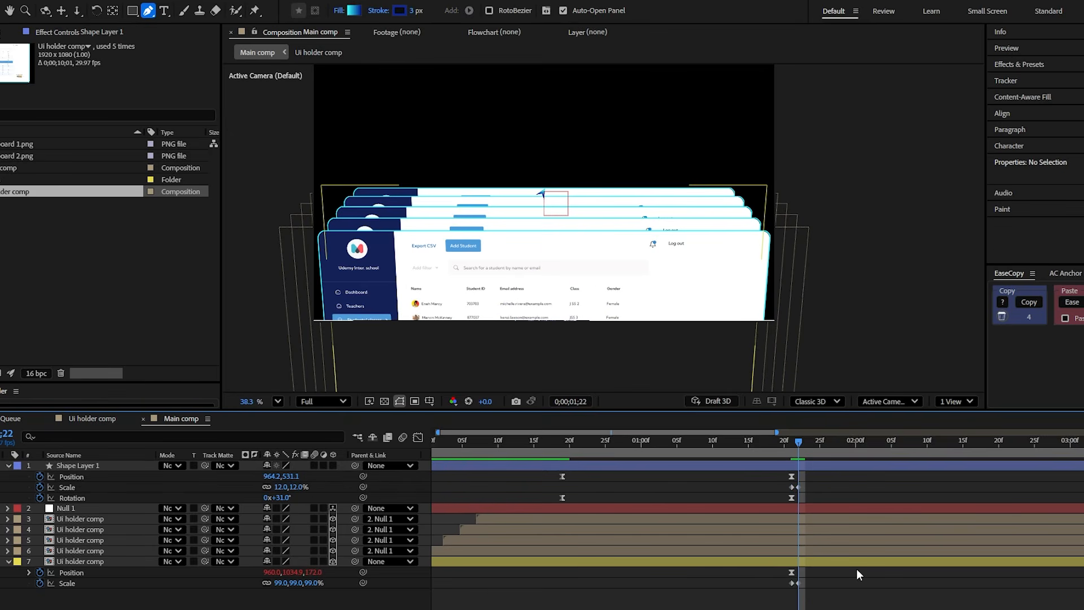
- Duplicate the Scale keyframe pairs of the arrow and the rear dashboard at 0;00;03;06
key(space)
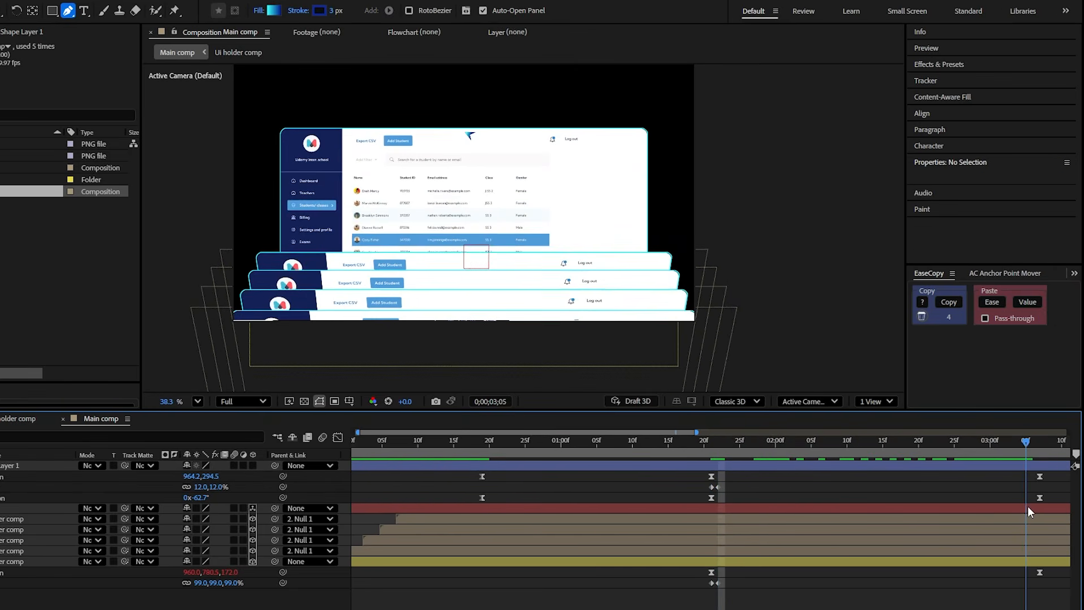
drag(749, 487, 696, 485)
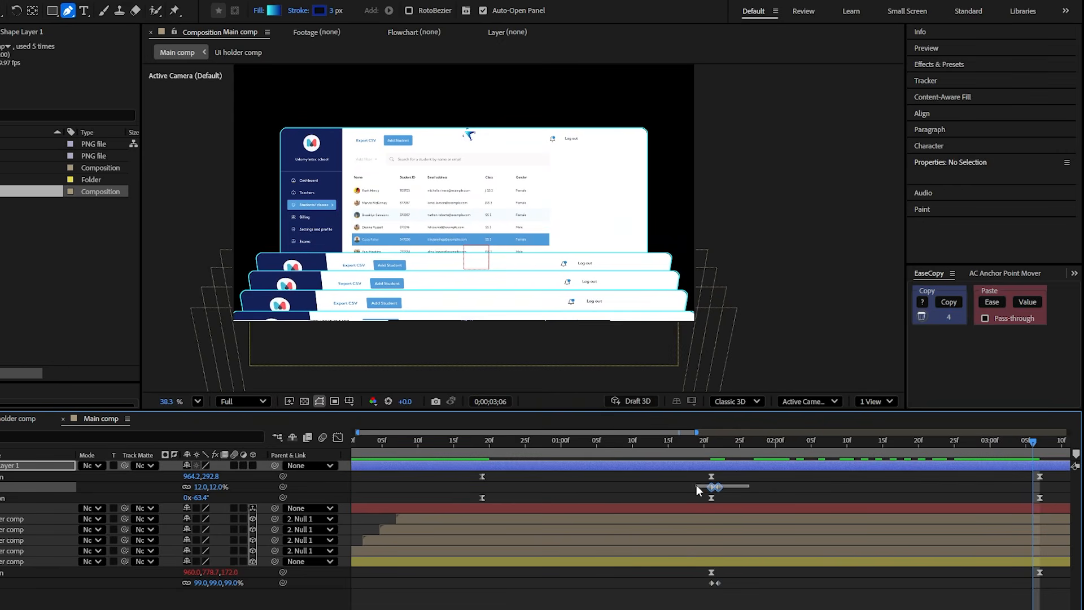
key(ctrl+c)
key(ctrl+v)
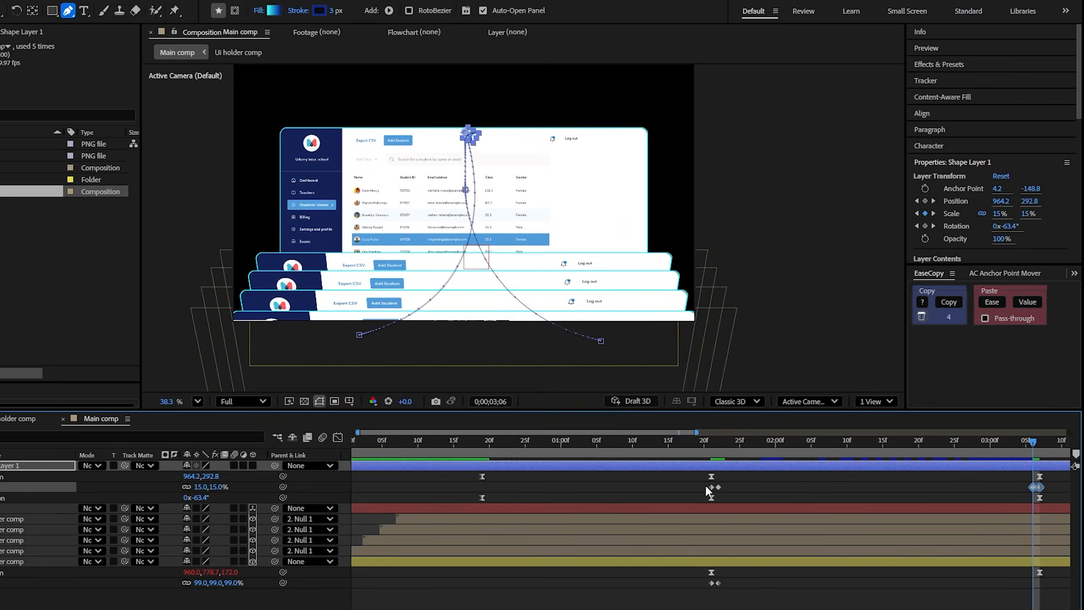
click(720, 589)
drag(720, 588, 694, 581)
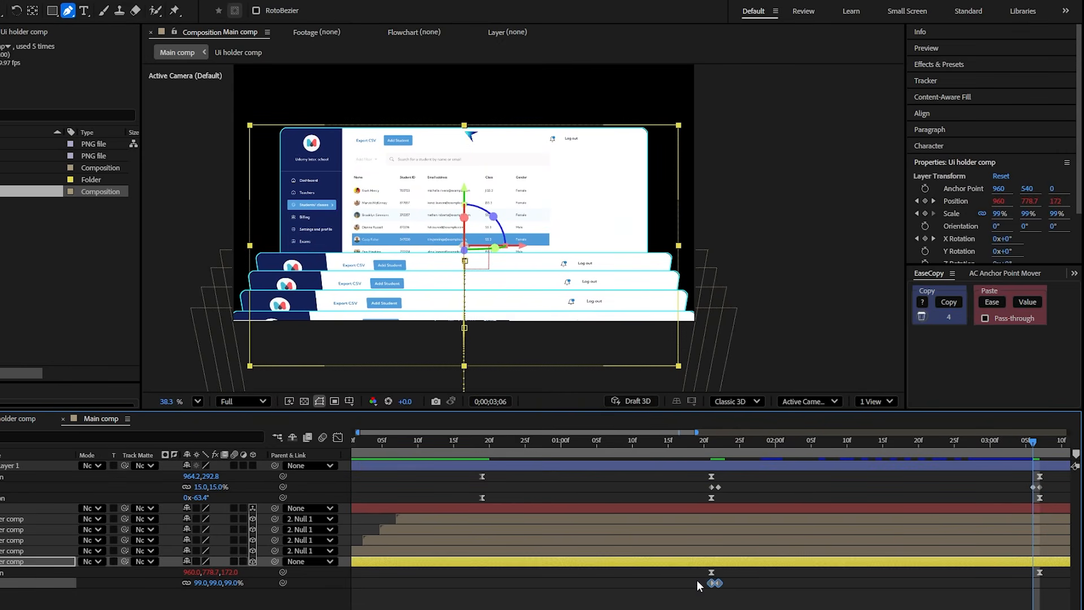
key(ctrl+c)
key(ctrl+v)
- Time-reverse the duplicated Scale keyframe pairs on the rear dashboard and the arrow
right_click(1041, 584)
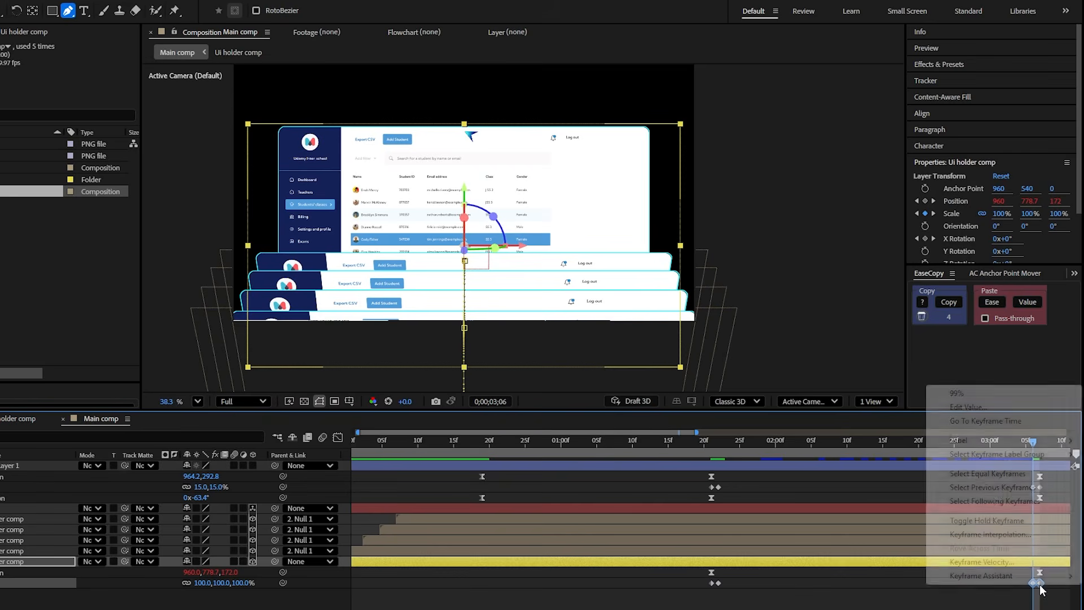
mouse_move(991, 576)
click(777, 576)
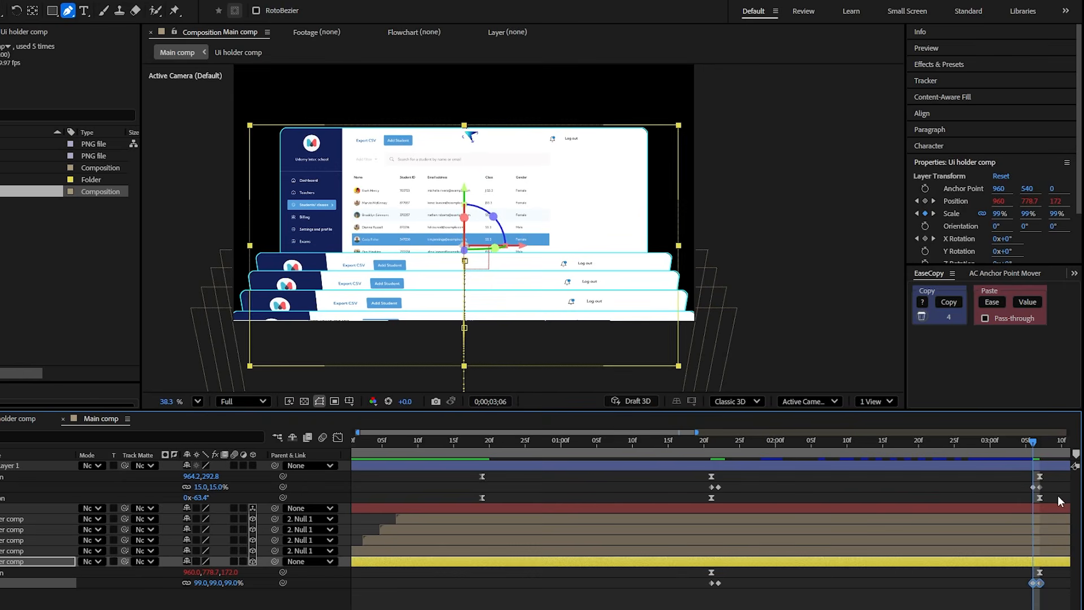
drag(1059, 494, 1023, 488)
right_click(1035, 489)
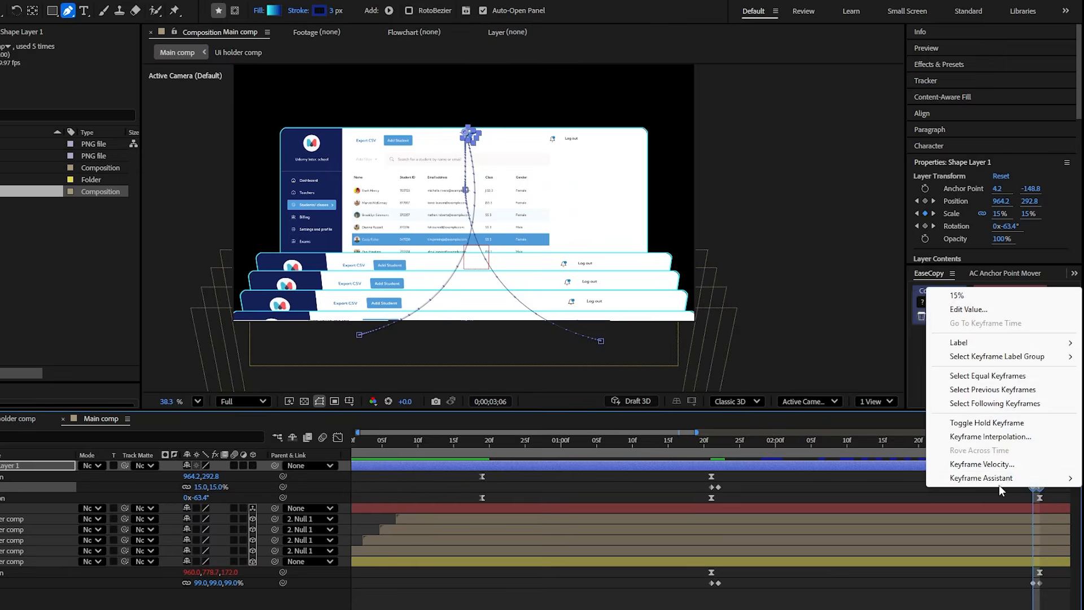
mouse_move(955, 484)
click(759, 482)
- Preview the whole animation, return to 0;00;00;00 and switch to the Selection tool
click(681, 450)
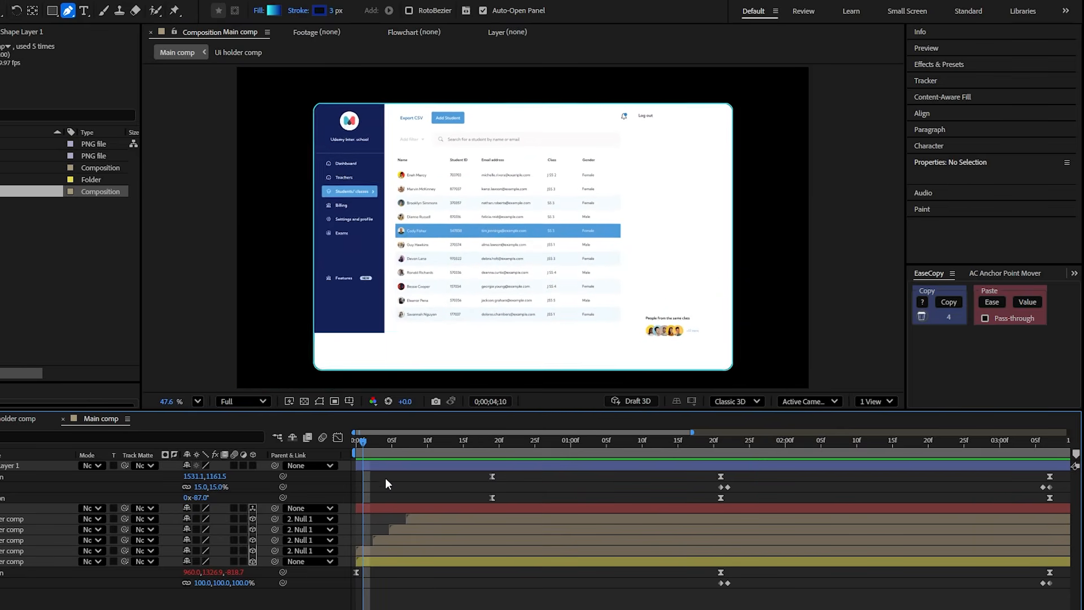
drag(514, 445, 346, 482)
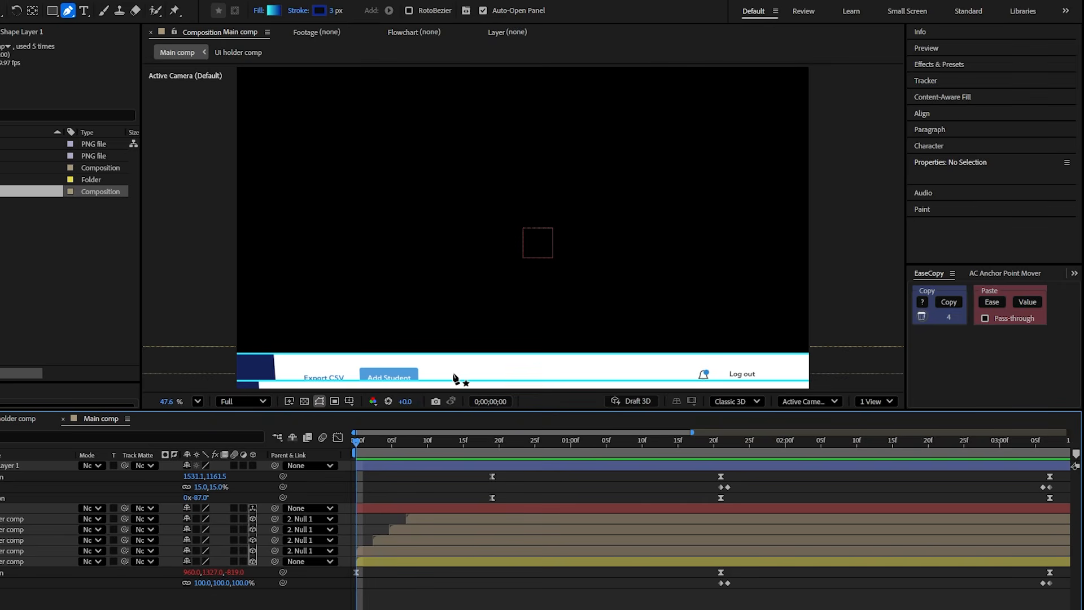
key(v)
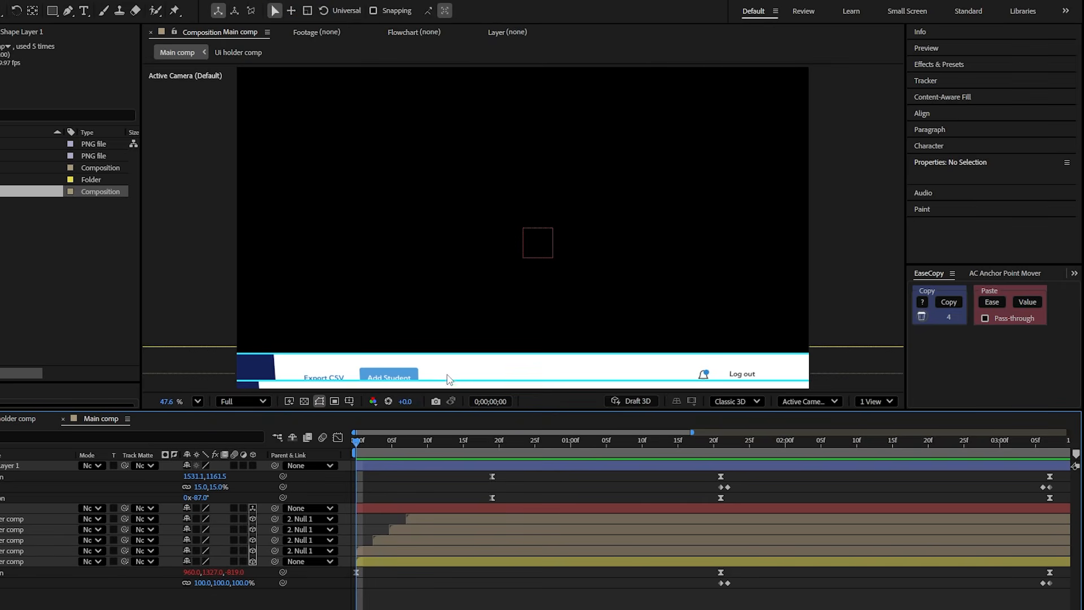
- Move the starting Position keyframes of all five dashboards fully below the frame, with the rear dashboard at 960, 1384, -970
scroll(489, 353, down, 1)
drag(487, 348, 466, 275)
click(480, 564)
shift+click(486, 517)
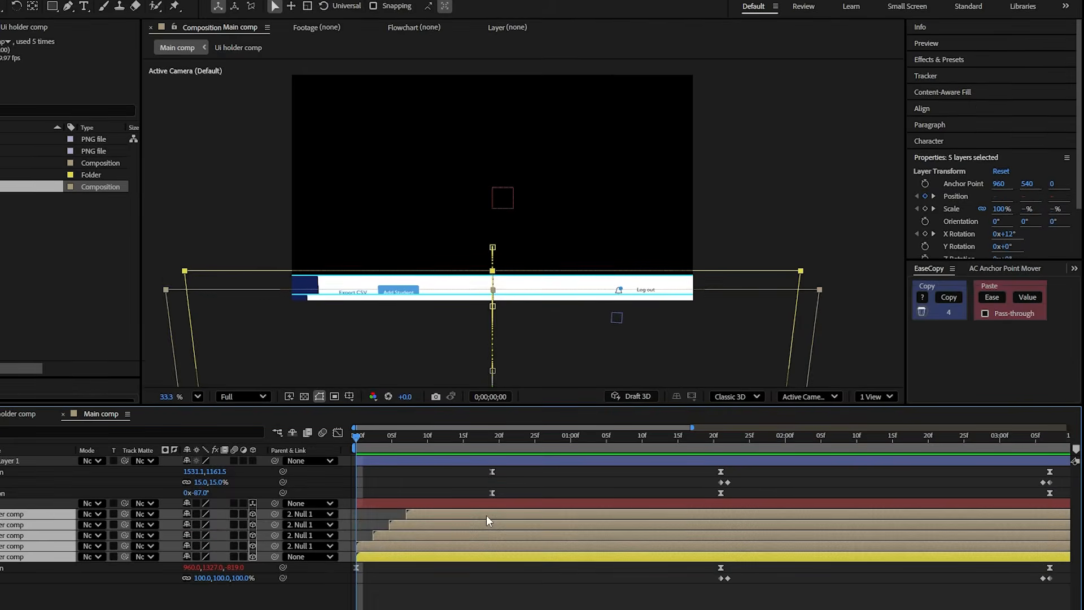
key(p)
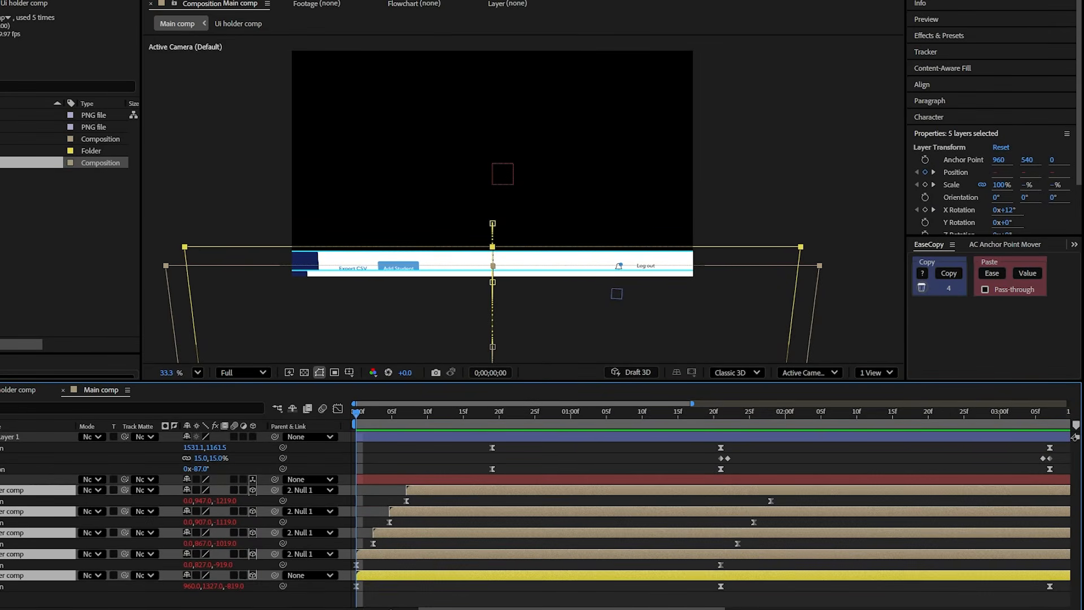
key(minus)
drag(851, 596, 347, 504)
mouse_move(229, 587)
mouse_down()
mouse_move(151, 597)
mouse_move(251, 587)
mouse_up()
click(382, 556)
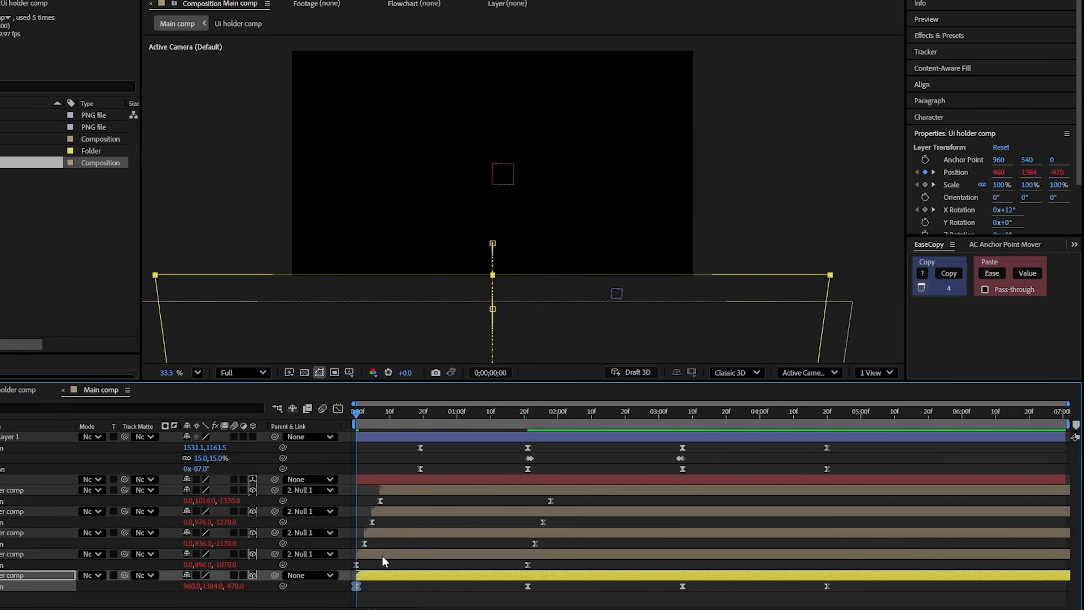
- Shift the four dashboard layers above the rear one about two frames later in time
shift+click(429, 490)
drag(418, 491, 424, 491)
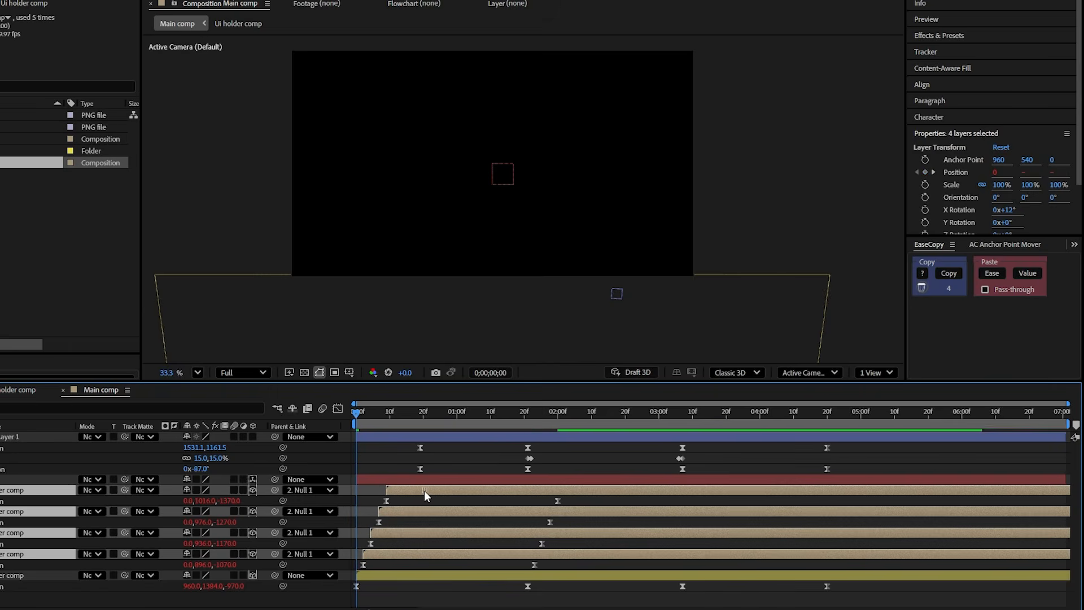
click(379, 589)
- Lower the arrow's Position keyframe at 0;00;01;21 to 964.2, 609.2
drag(359, 418, 527, 441)
click(576, 437)
scroll(523, 113, up, 2)
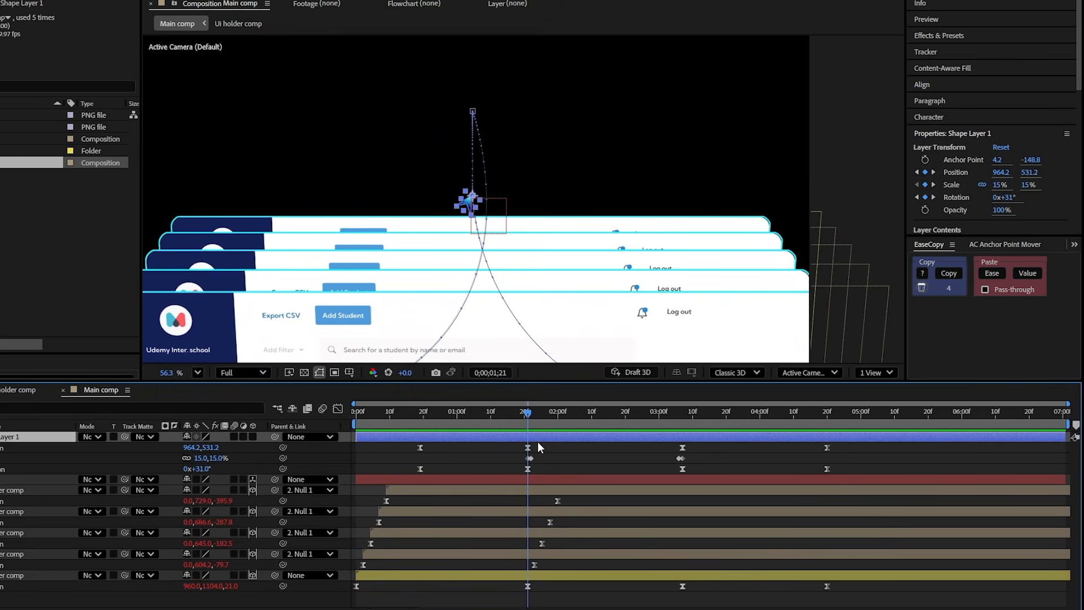
key(shift+Down)
key(shift+Down)
key(shift+Down)
key(shift+Down)
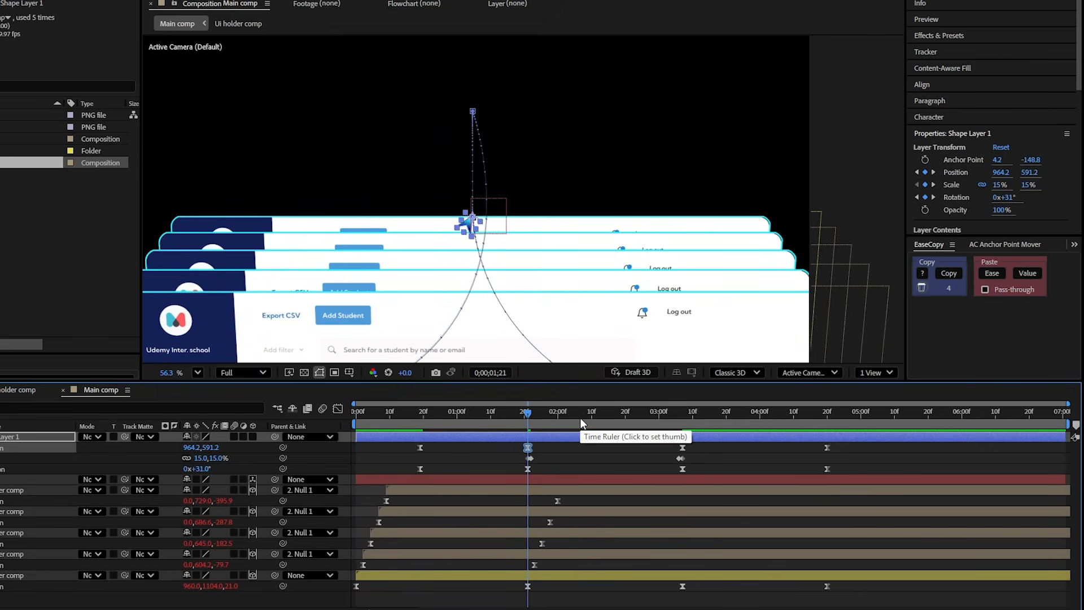
key(Up)
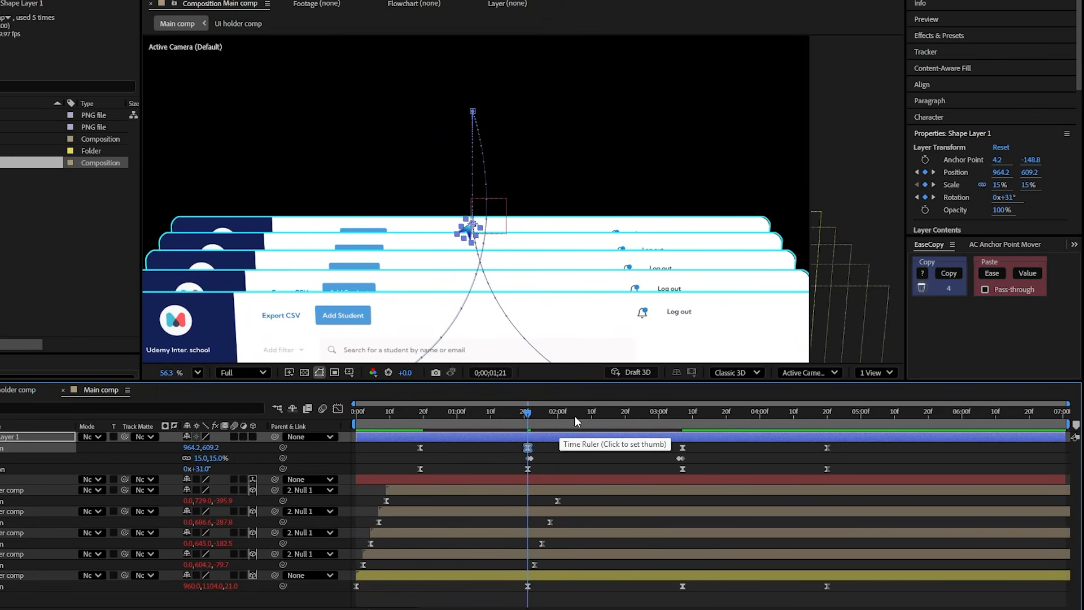
- Lower the arrow's Position keyframe at 0;00;03;07 to 964.2, 351.2
drag(574, 418, 682, 450)
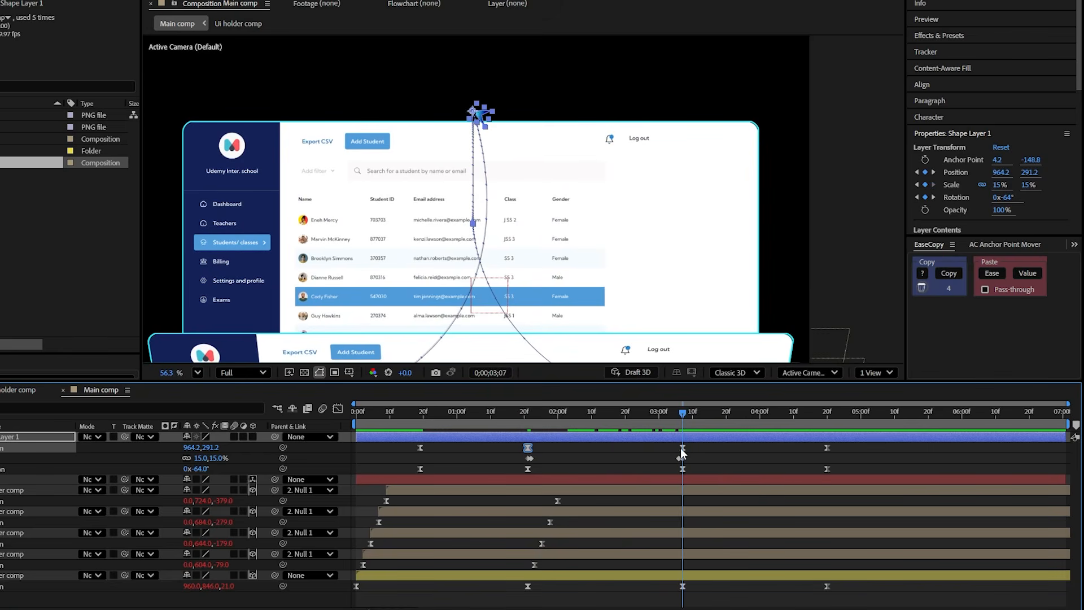
click(682, 449)
key(shift+Down)
key(shift+Down)
key(shift+Down)
key(shift+Down)
key(shift+Down)
key(shift+Down)
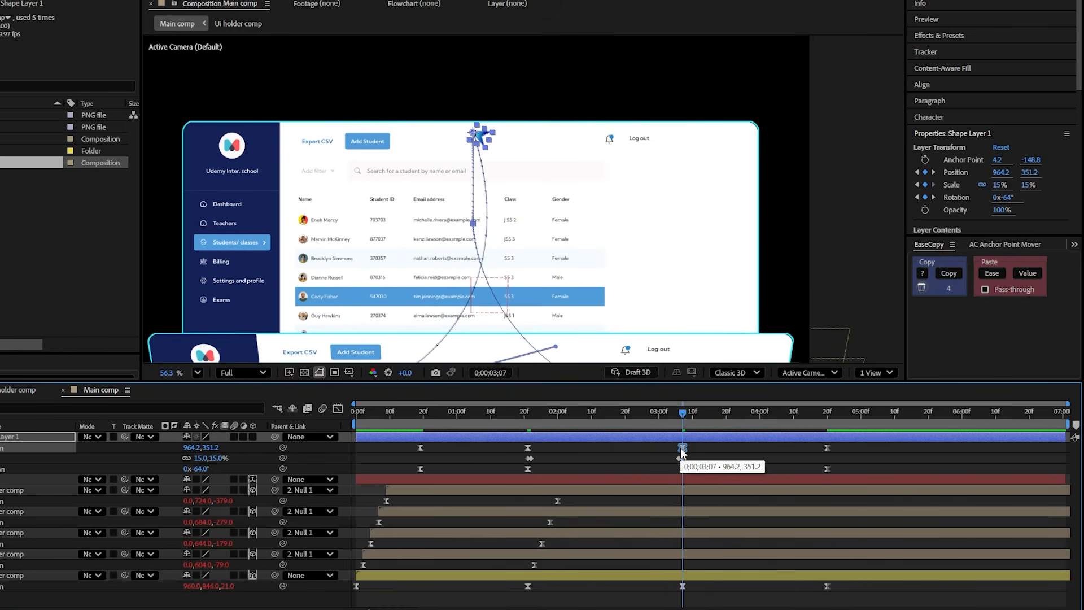
- Preview the adjusted arrow motion and end the work area at 0;00;04;20
drag(667, 422, 507, 446)
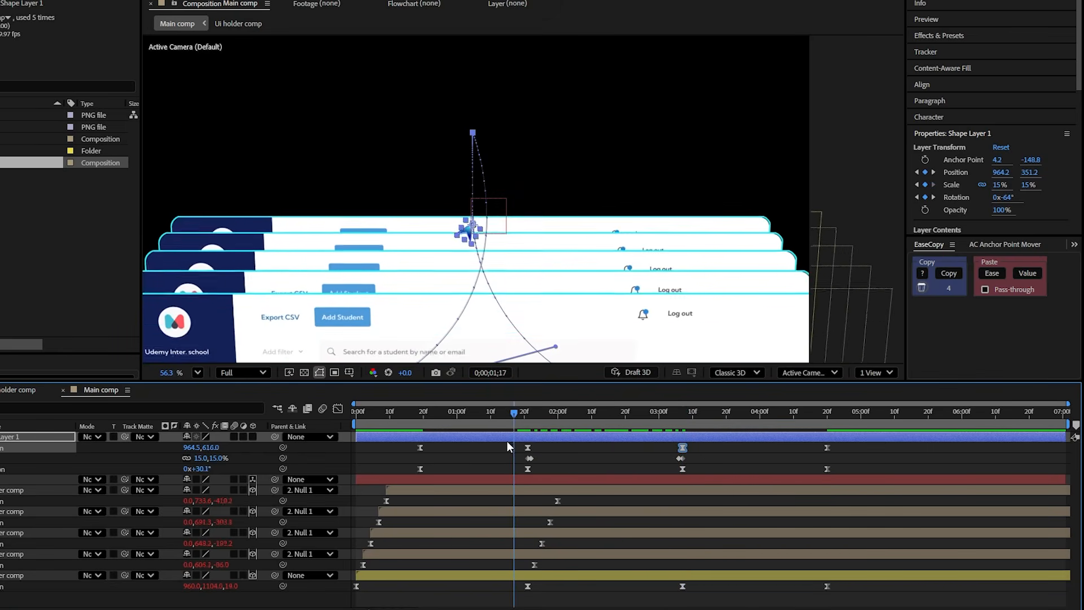
key(space)
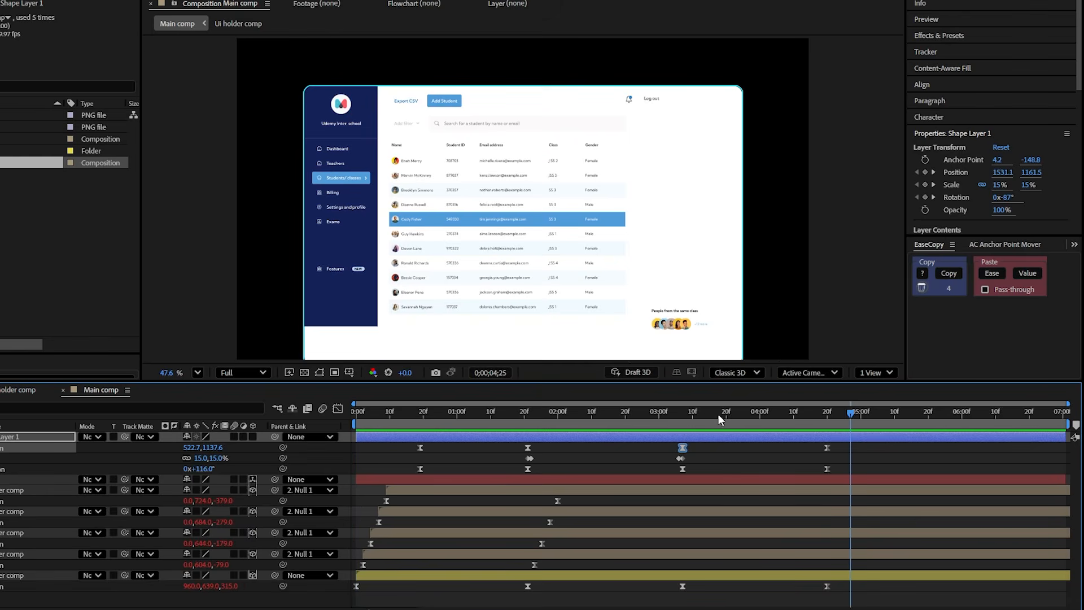
drag(769, 416, 827, 424)
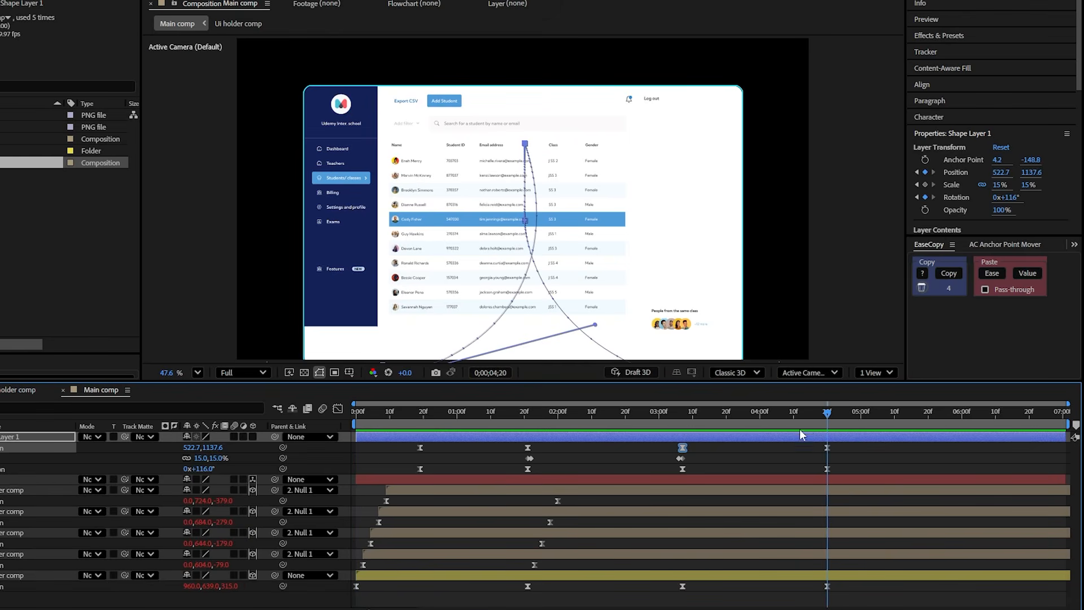
key(n)
- Apply the Echo effect to the arrow's shape layer at 0;00;02;18
click(619, 420)
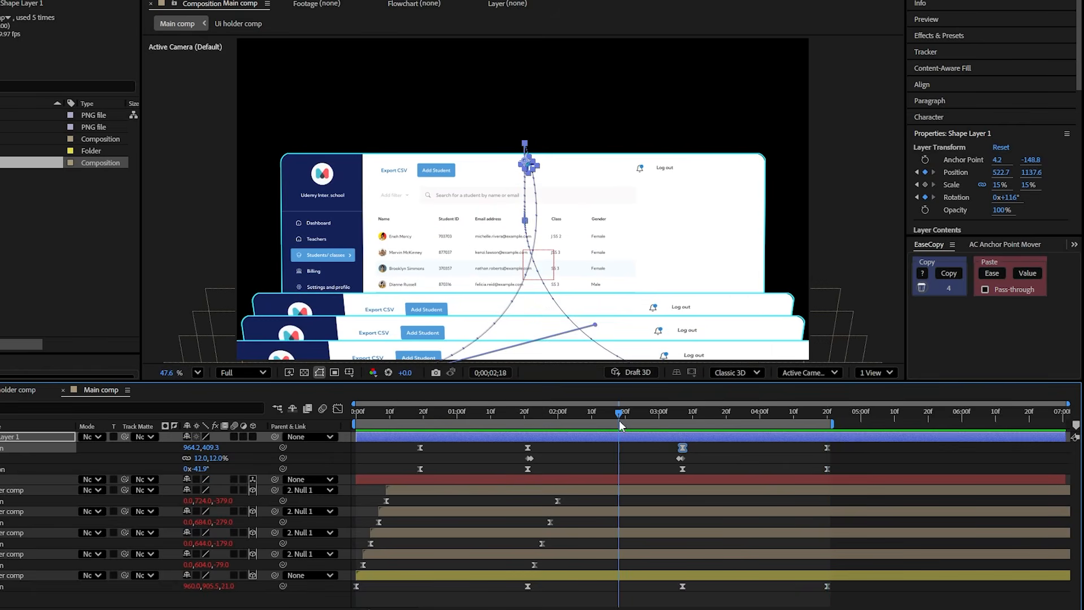
key(ctrl+space)
text(ec)
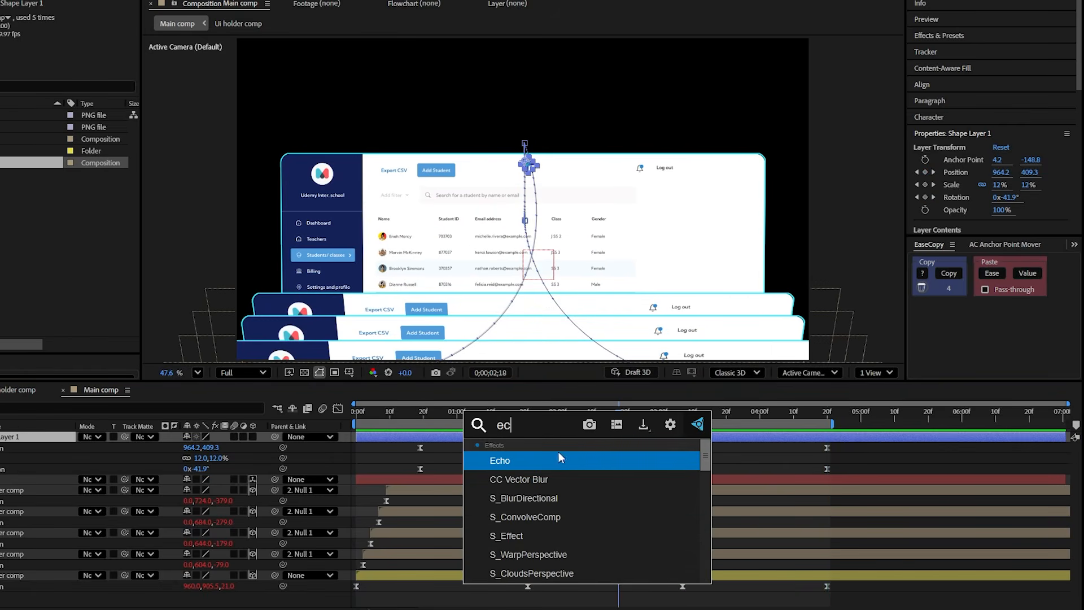
key(Return)
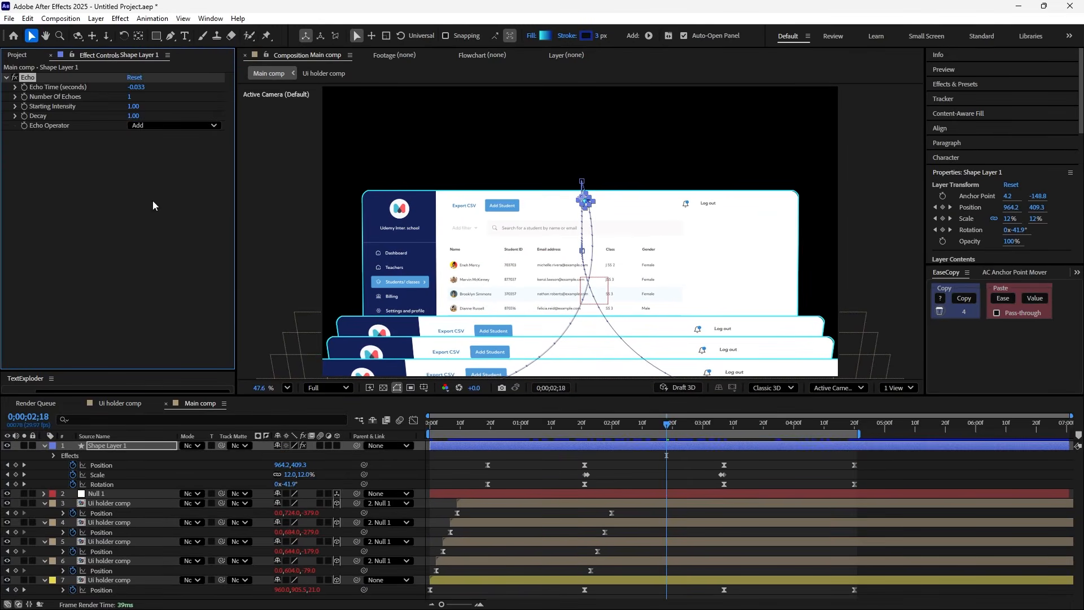
- Set the Echo effect to -0.001 seconds echo time, 302 echoes, 0.88 decay and the Maximum operator
click(136, 87)
key(Return)
click(129, 97)
key(Return)
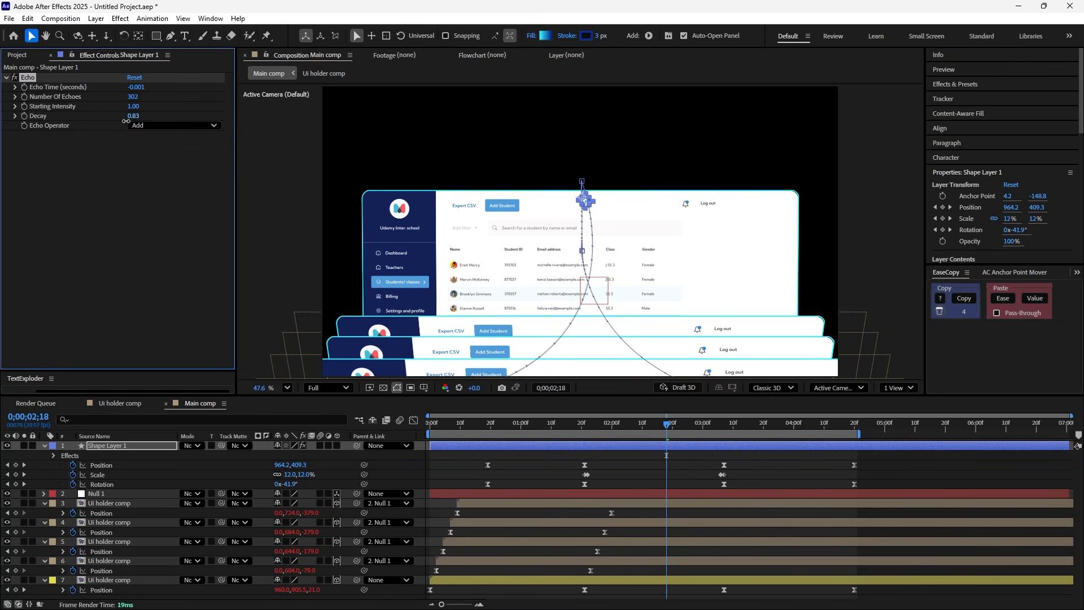
drag(125, 121, 129, 120)
click(170, 125)
click(157, 150)
- Preview the animation with the arrow's echo trail
click(657, 454)
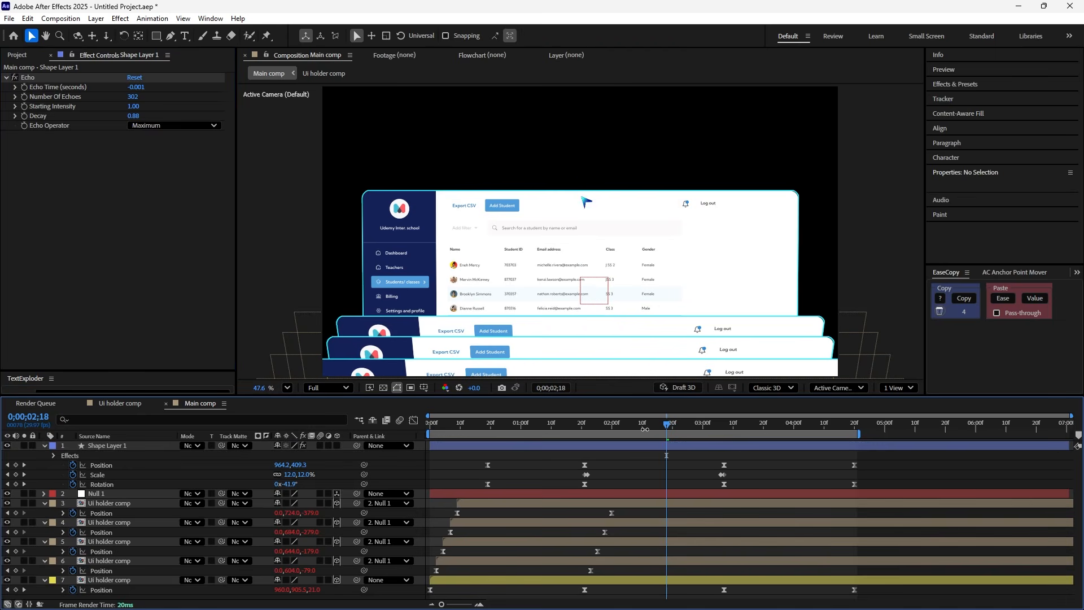
drag(642, 428, 537, 462)
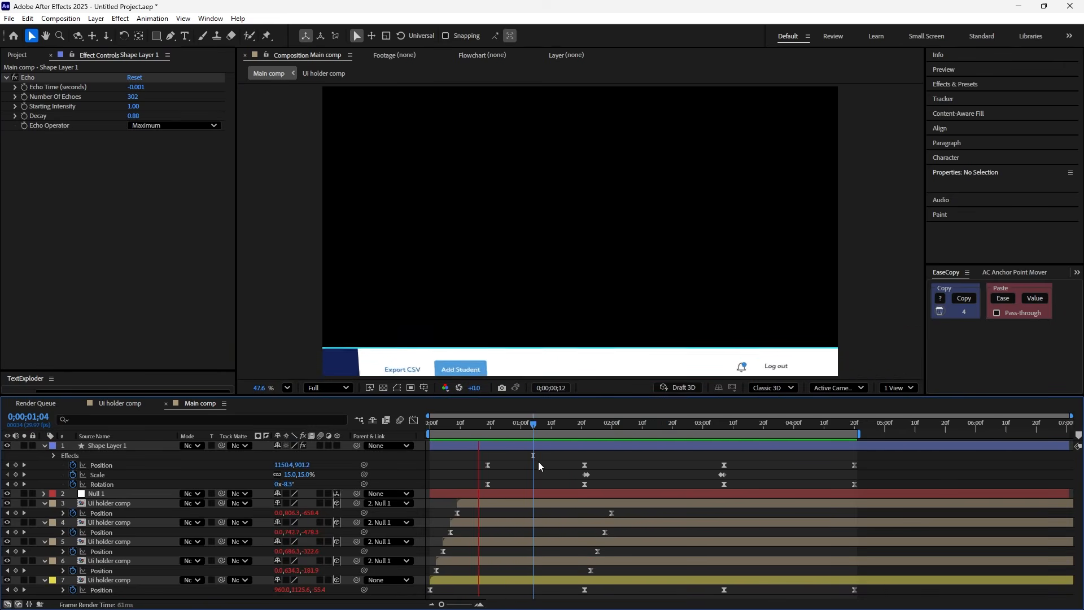
key(space)
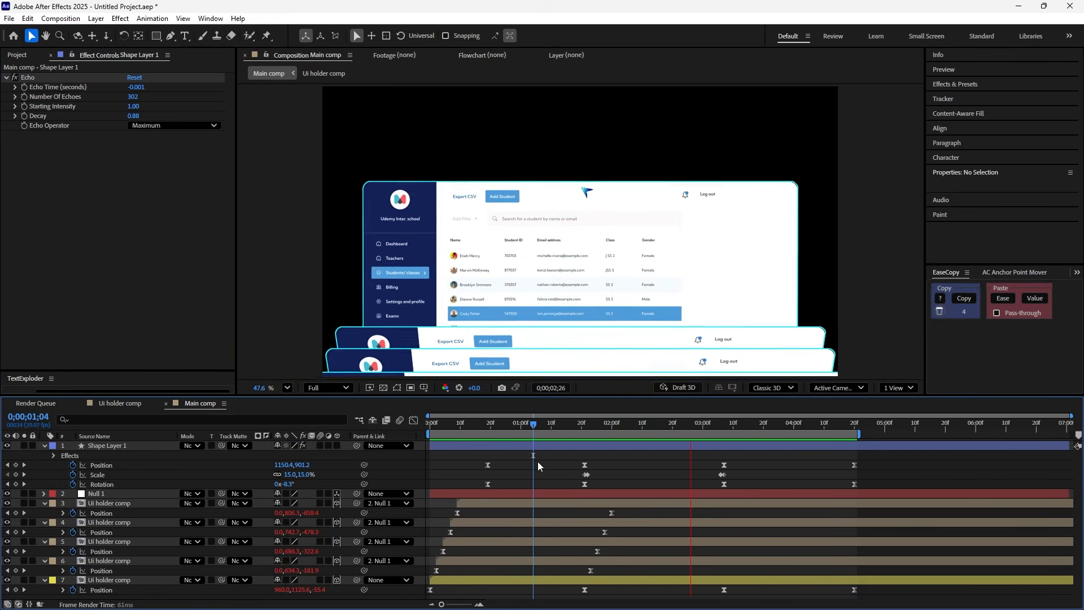
- Apply the Glow effect to the arrow's shape layer
click(568, 445)
key(ctrl+space)
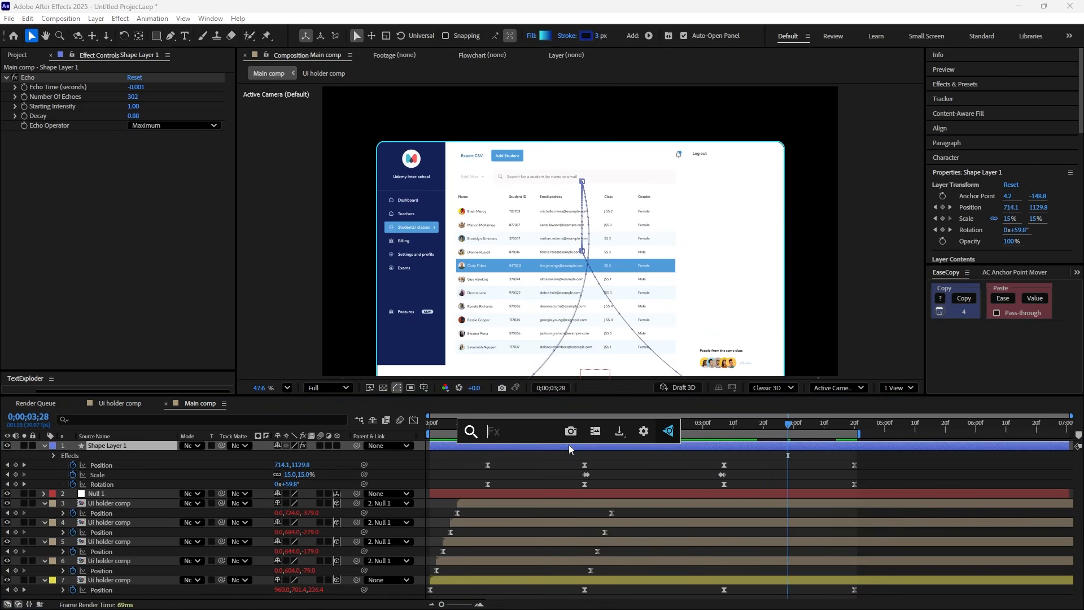
text(glow)
key(Return)
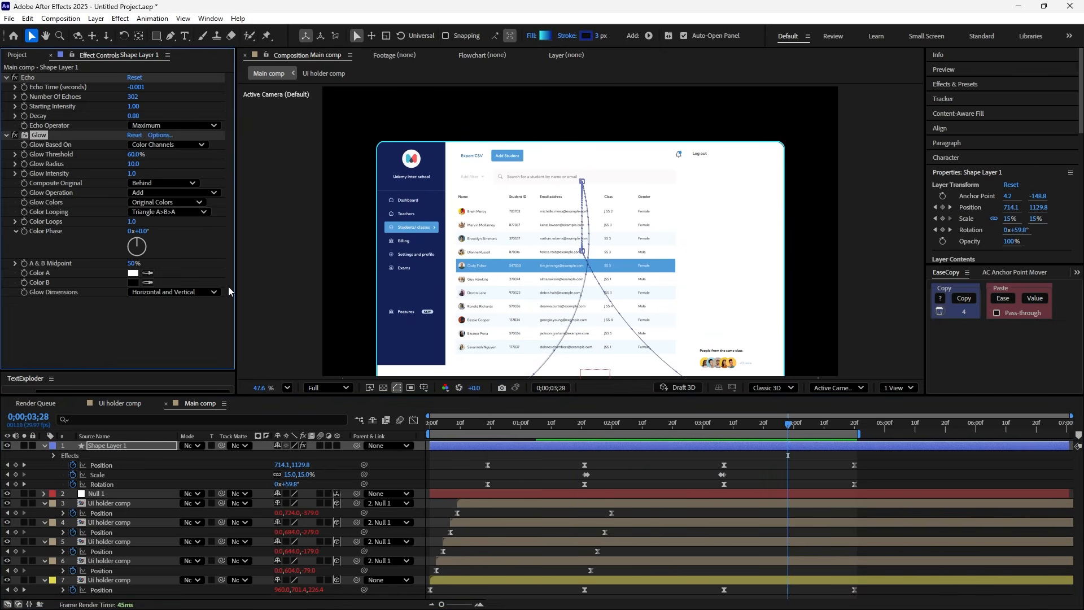
- Set the arrow's Glow to an 80.8% threshold, a radius of 57 and an intensity of 1.5
drag(665, 432, 654, 434)
click(637, 464)
drag(133, 154, 161, 186)
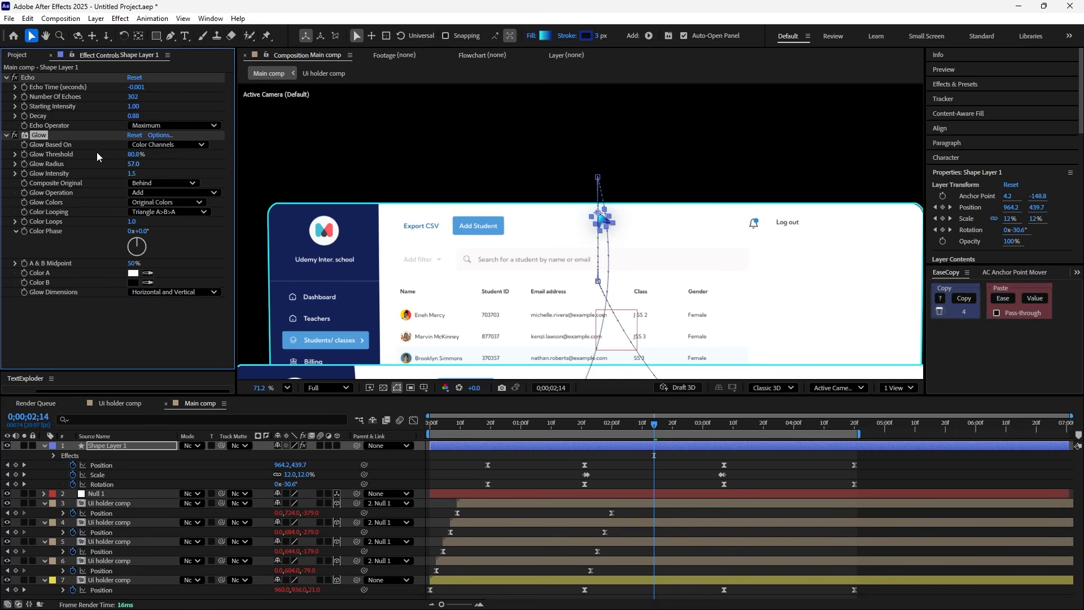
- Duplicate the Glow with a 91% threshold and a radius of 345, and preview the animation from the start
key(ctrl+d)
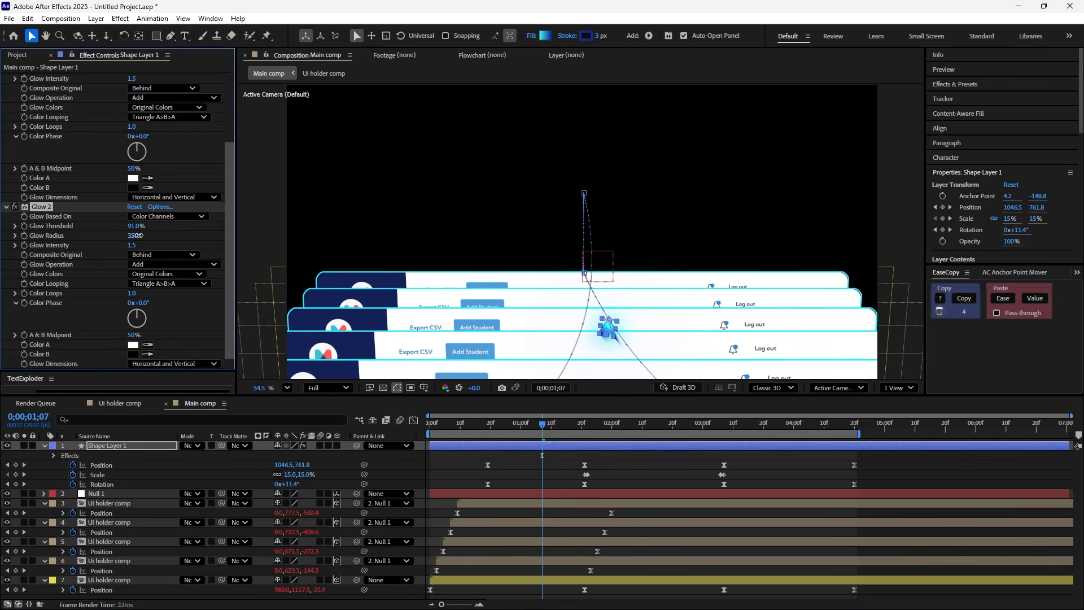
click(455, 453)
drag(467, 422, 408, 433)
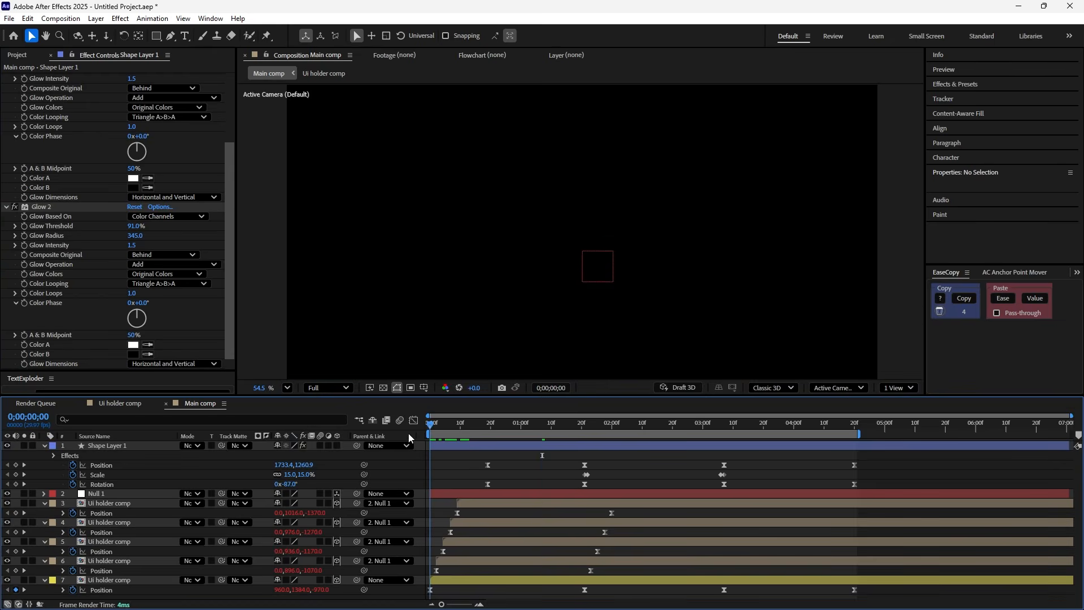
key(space)
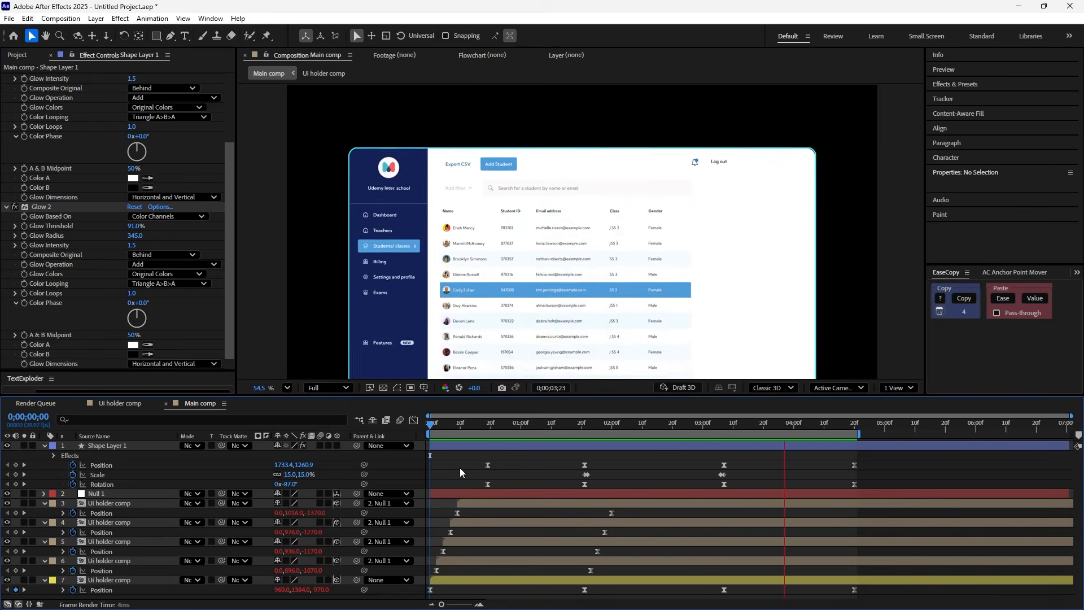
- Collapse the layer properties and add a 1920 x 1080 px black solid named BG below the rear dashboard layer
click(287, 387)
click(327, 166)
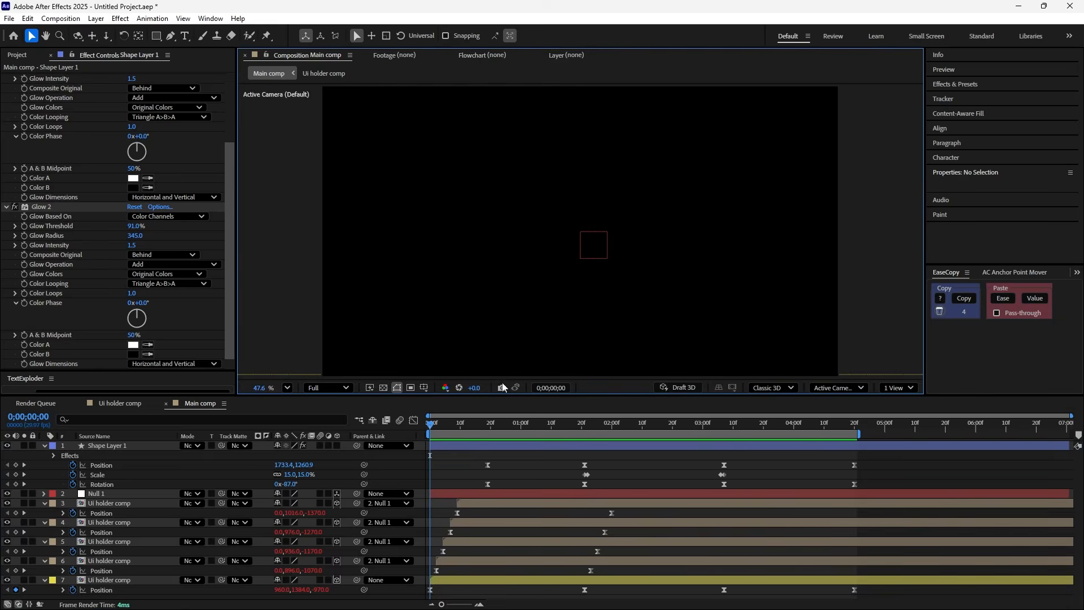
click(515, 470)
key(ctrl+a)
key(u)
click(148, 504)
right_click(149, 532)
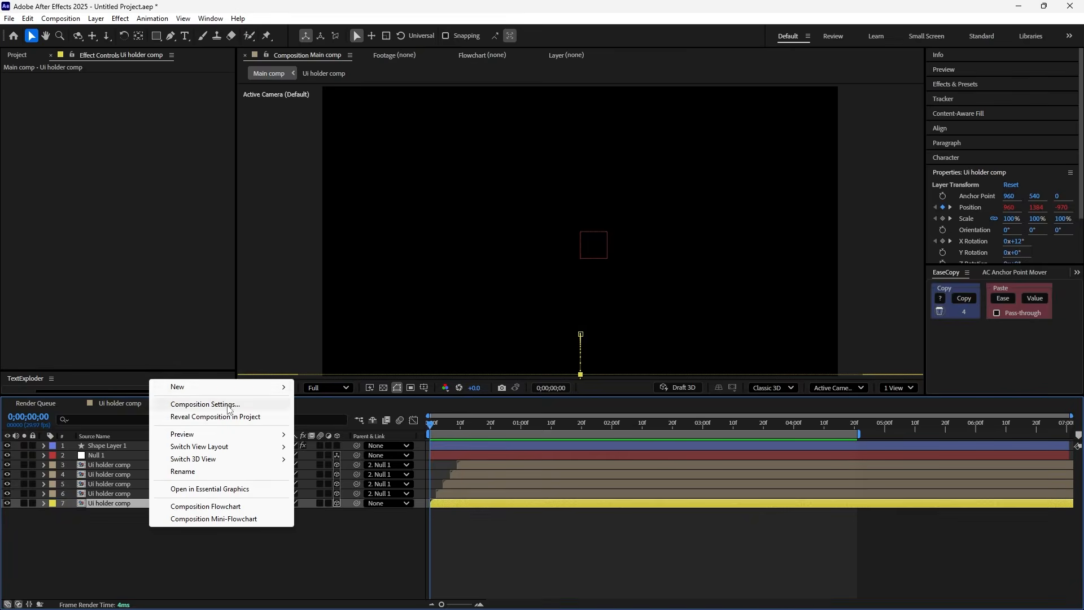
mouse_move(186, 382)
click(424, 408)
text(BG)
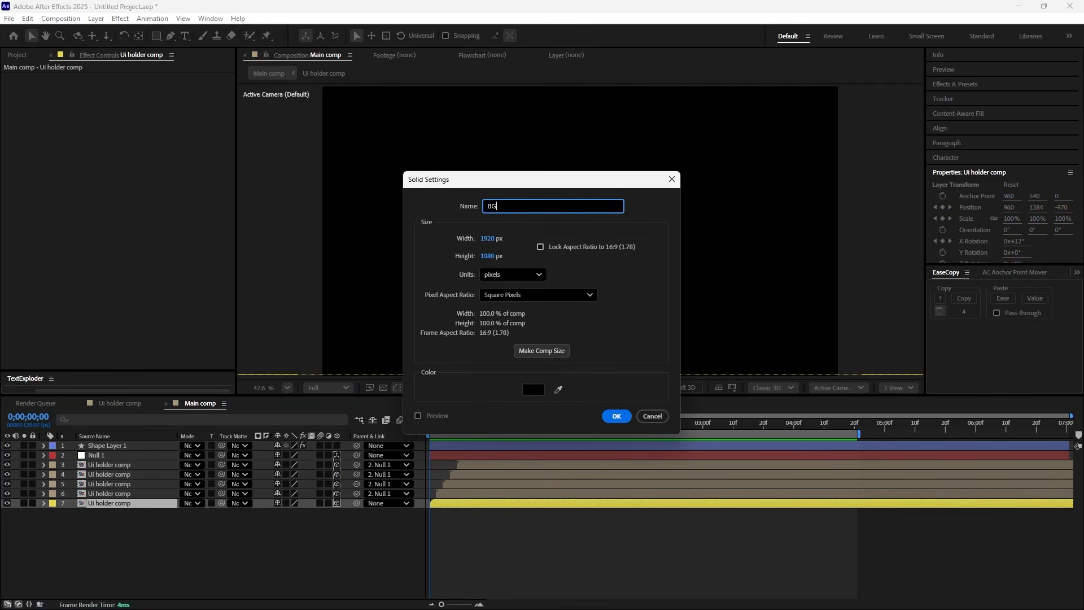
click(617, 417)
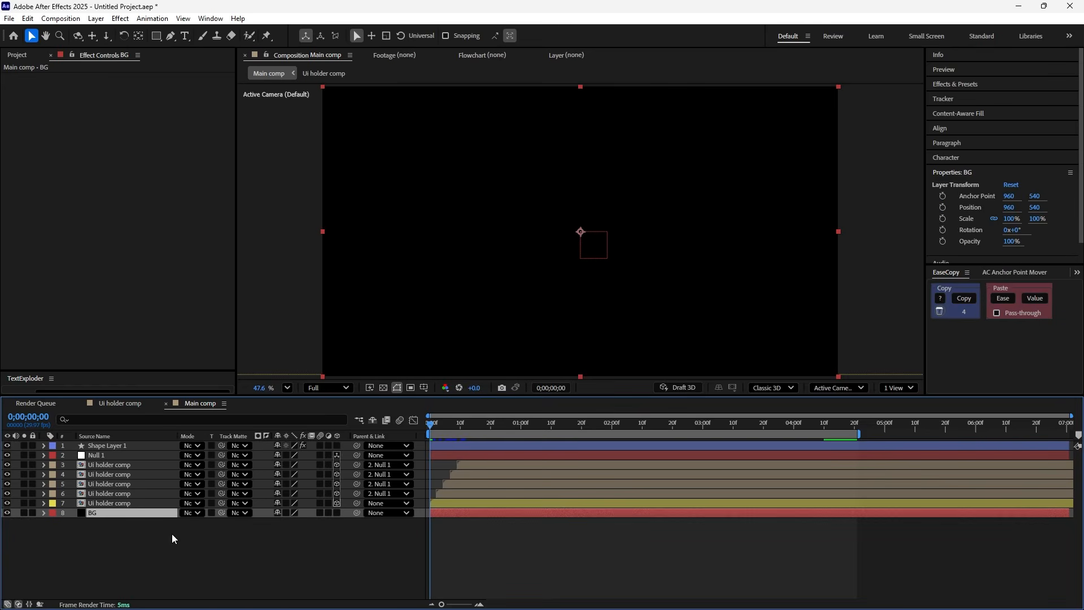
- Apply the 4-Color Gradient effect to the BG solid
key(ctrl+space)
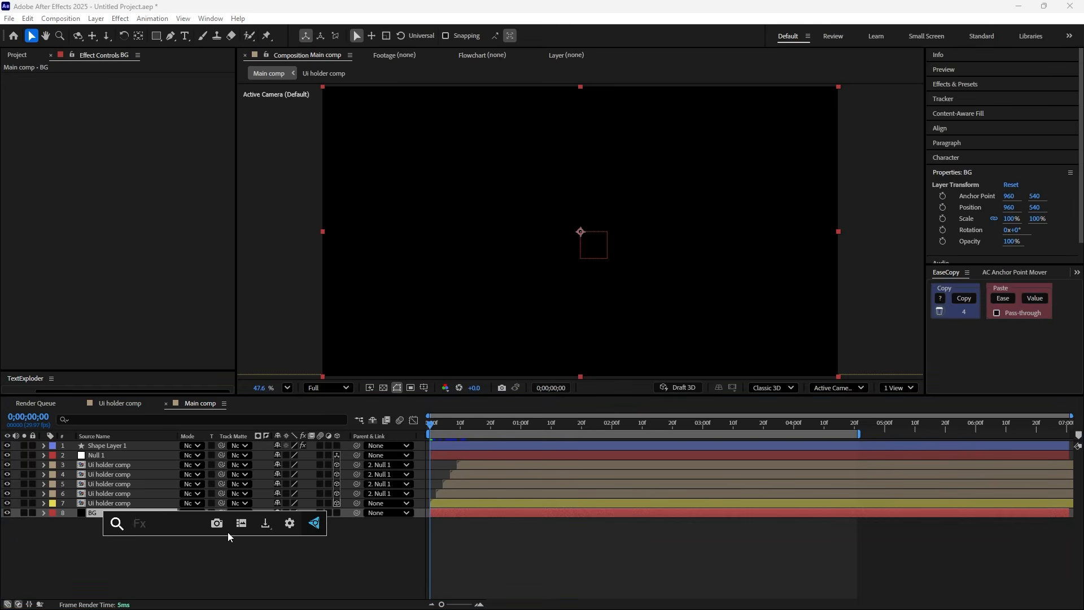
text(4)
click(199, 541)
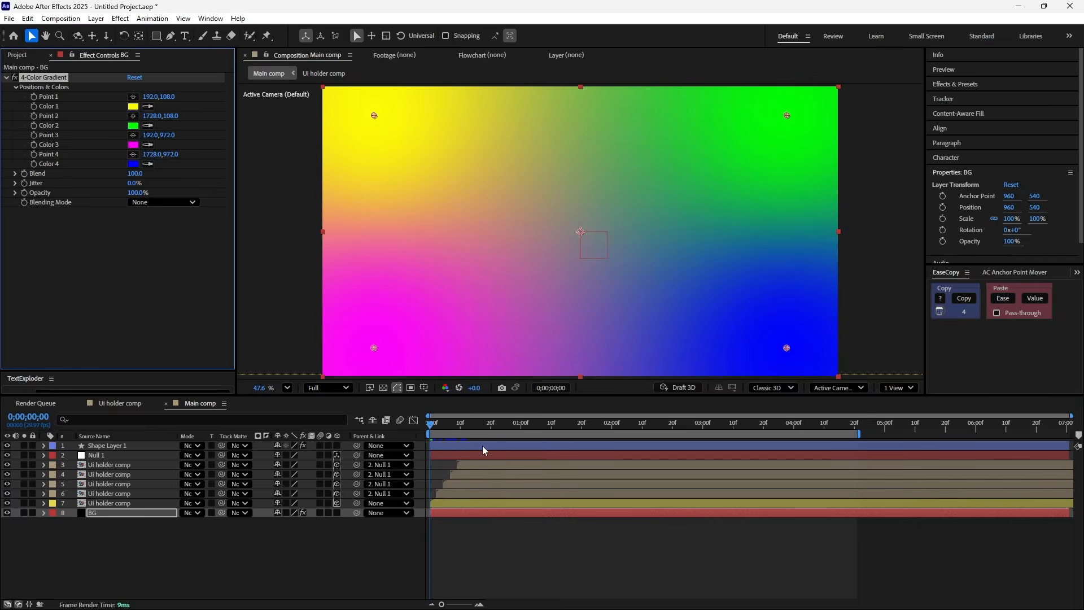
- Preview to the stacked dashboards and sample the Add Student button's blue for the gradient's Color 3 and Color 2
key(space)
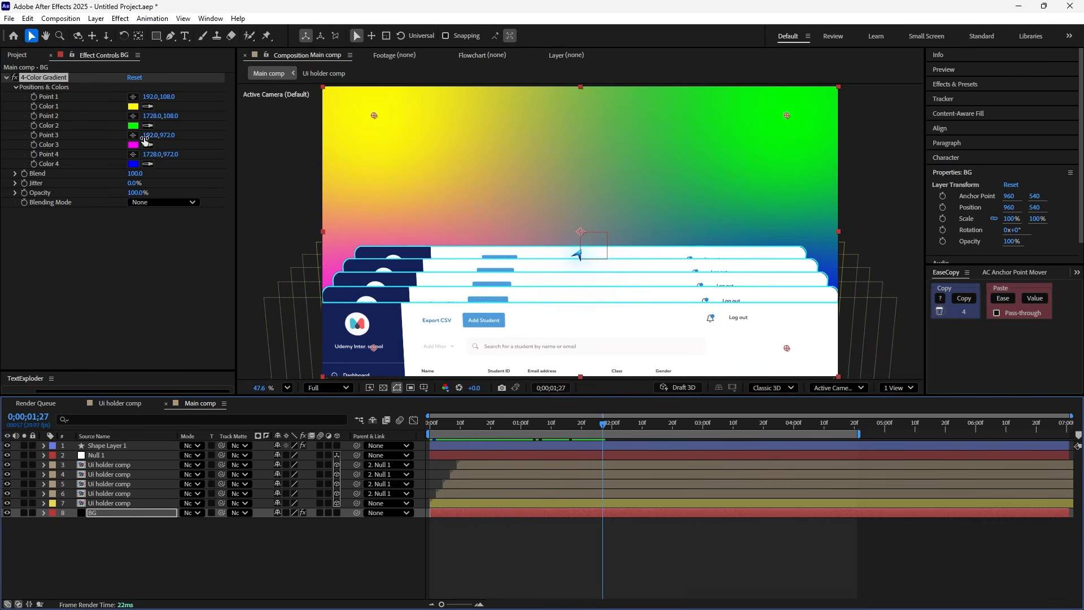
click(148, 145)
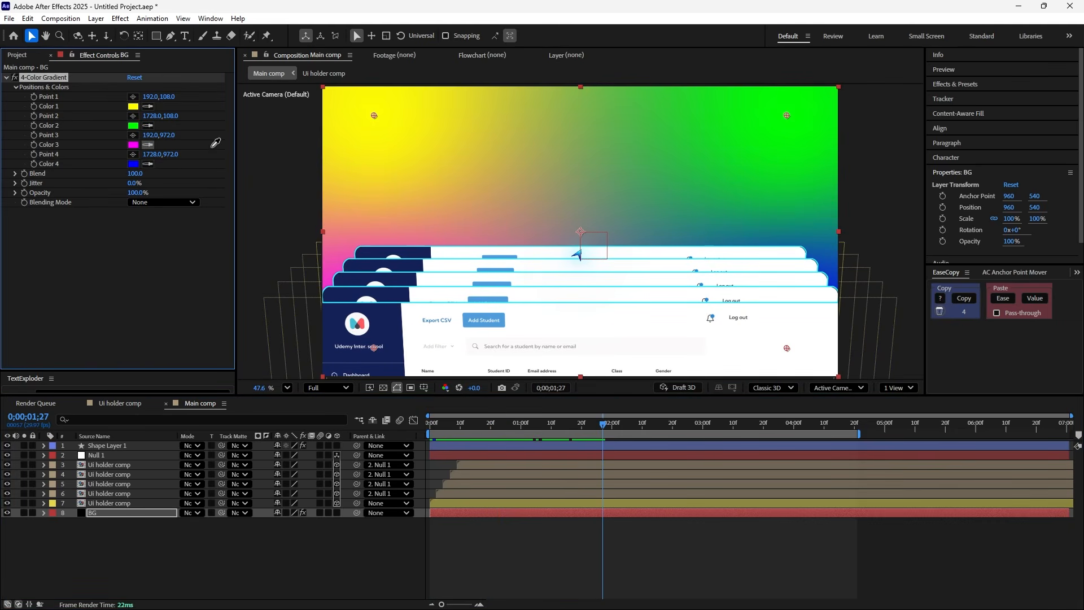
click(497, 318)
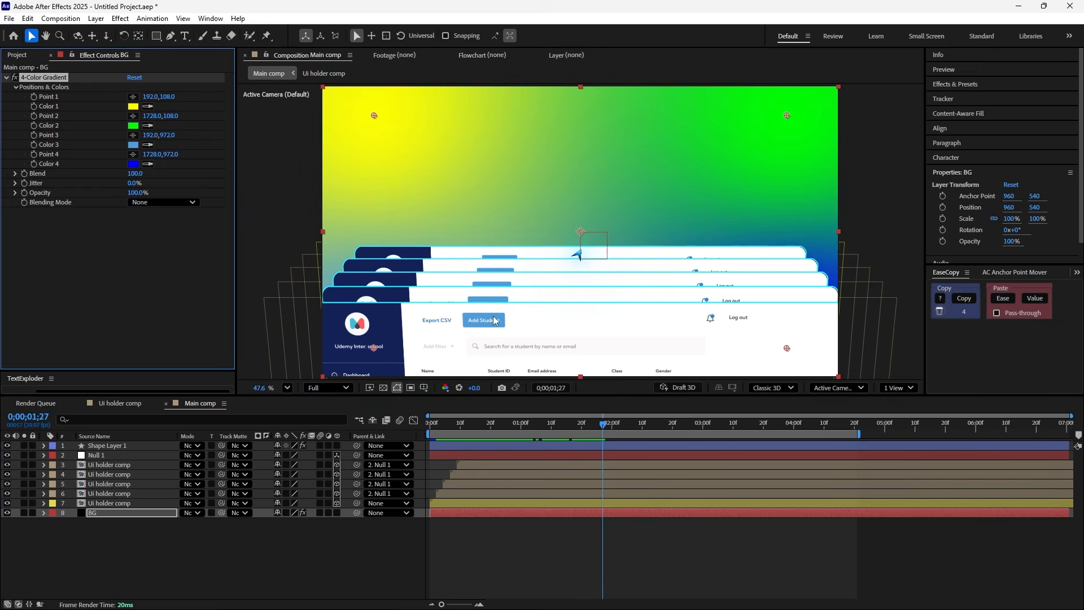
click(131, 142)
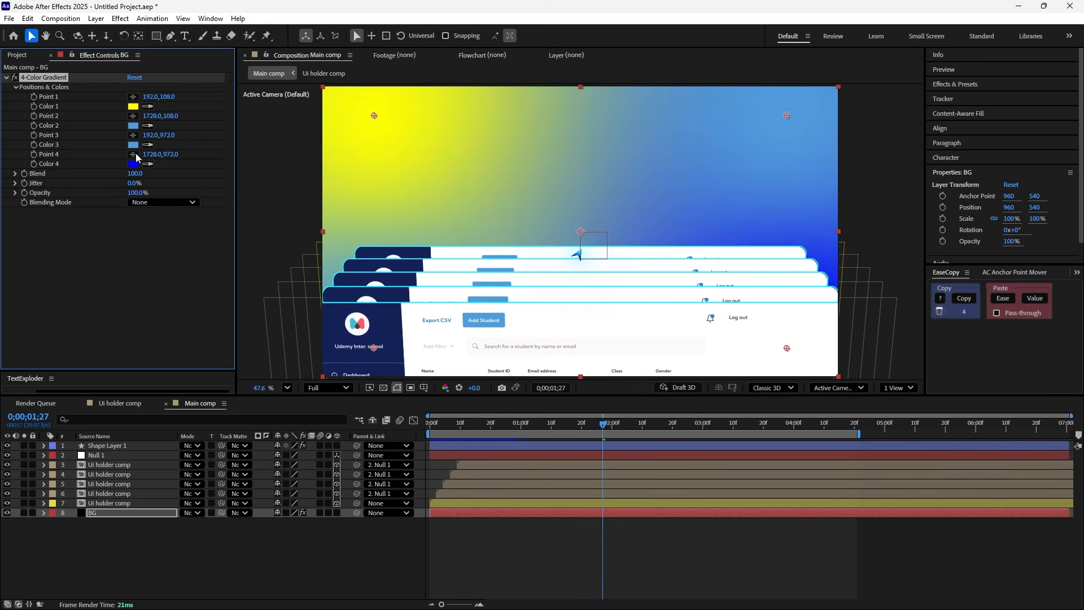
- Set the gradient's Color 4 to a light grey at 0% saturation and 85% brightness, and Color 1 to light grey
click(134, 164)
drag(436, 267, 402, 272)
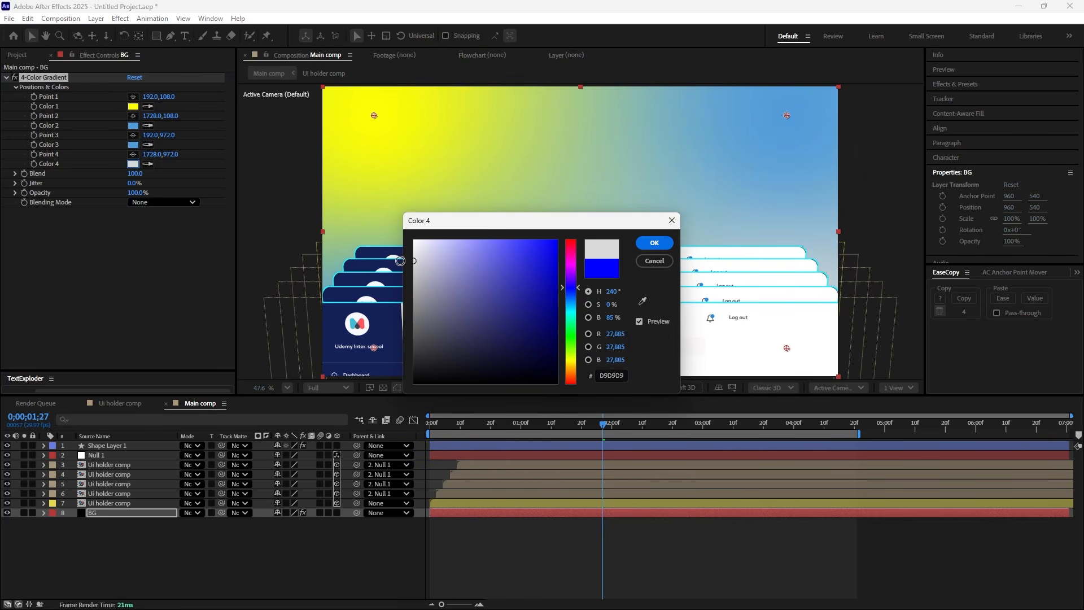
click(655, 243)
click(133, 107)
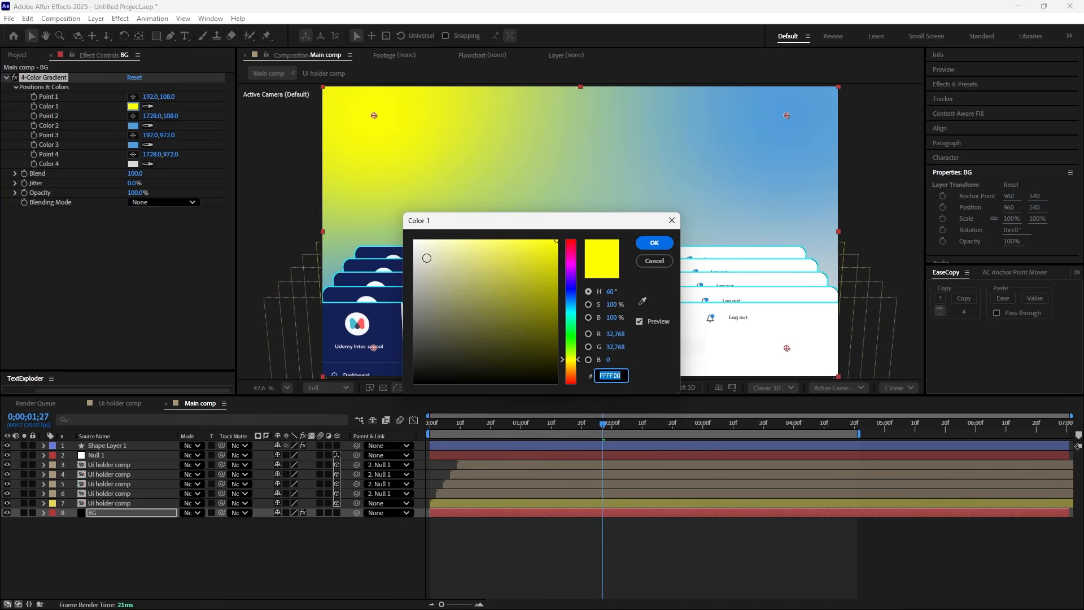
drag(427, 258, 399, 263)
click(648, 243)
- Move to 0;00;04;09 and add the expression wiggle(.5,1200) to Point 1 of the BG gradient
drag(603, 423, 822, 435)
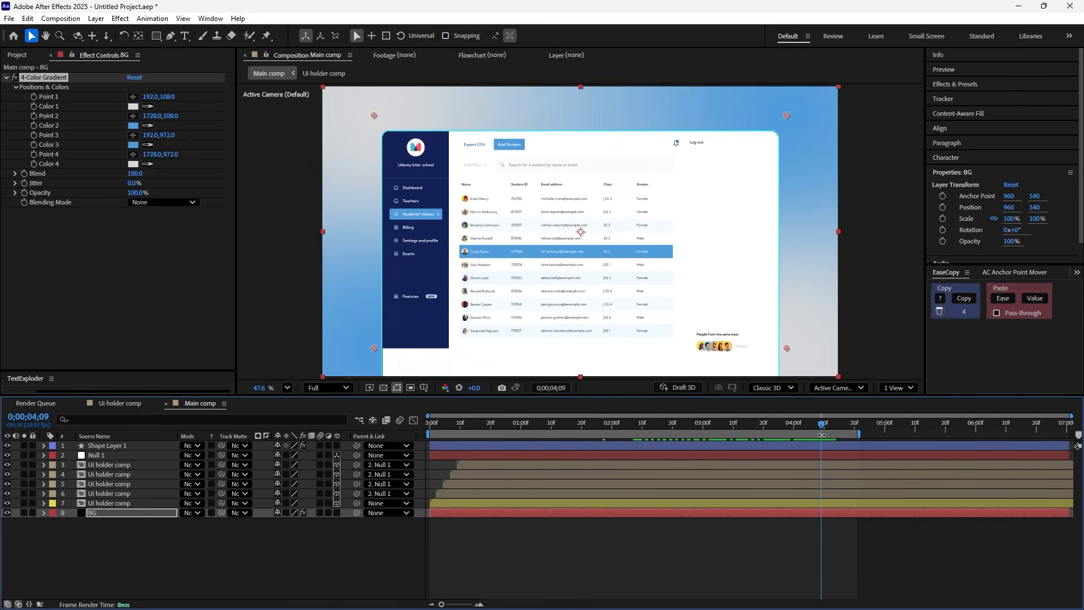
alt+click(33, 97)
text(wig)
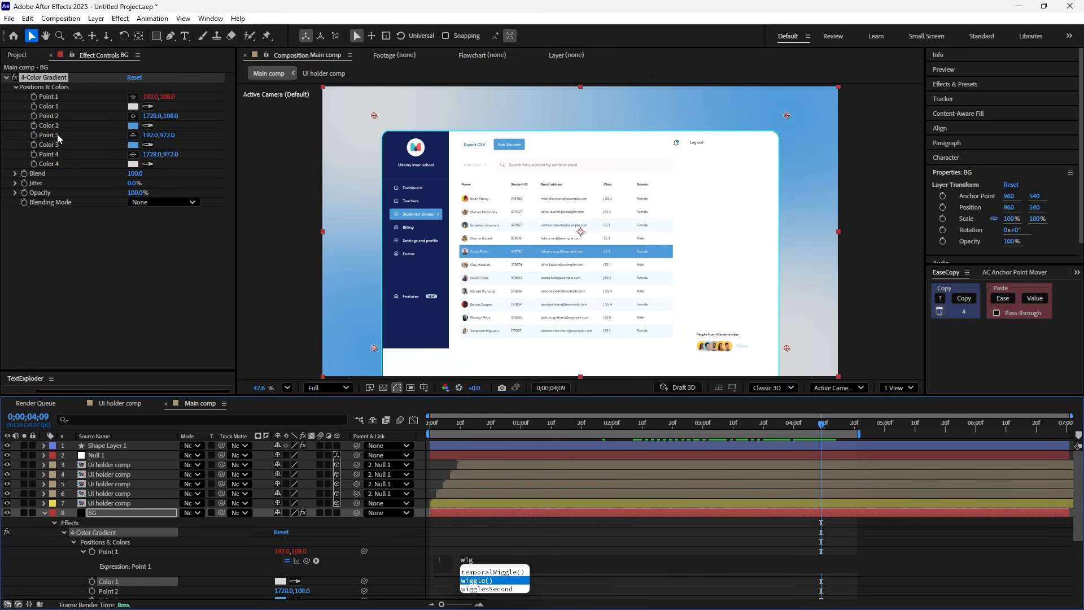
key(Return)
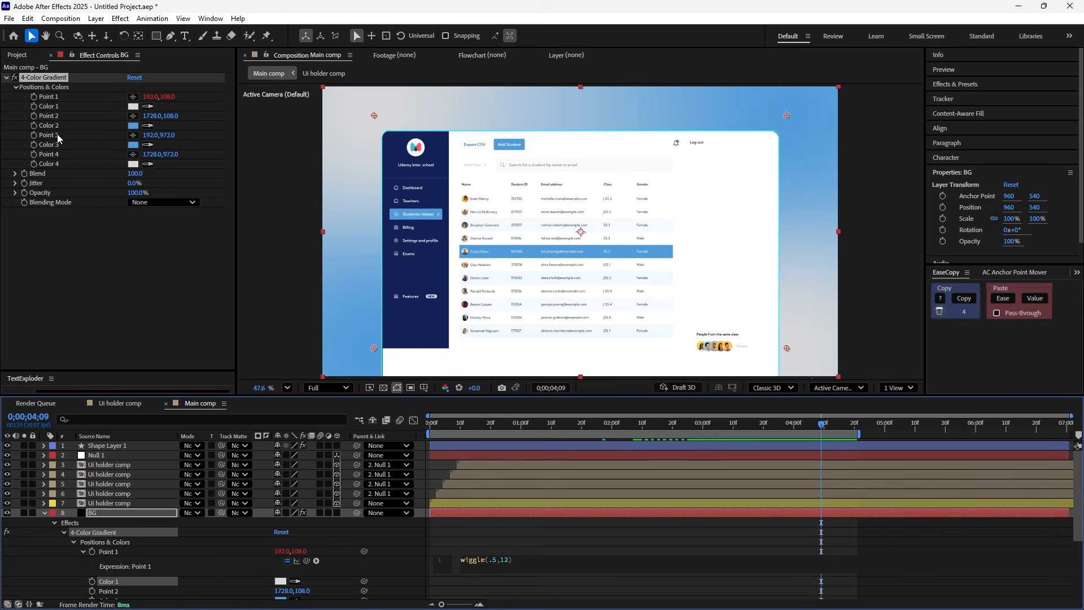
click(485, 534)
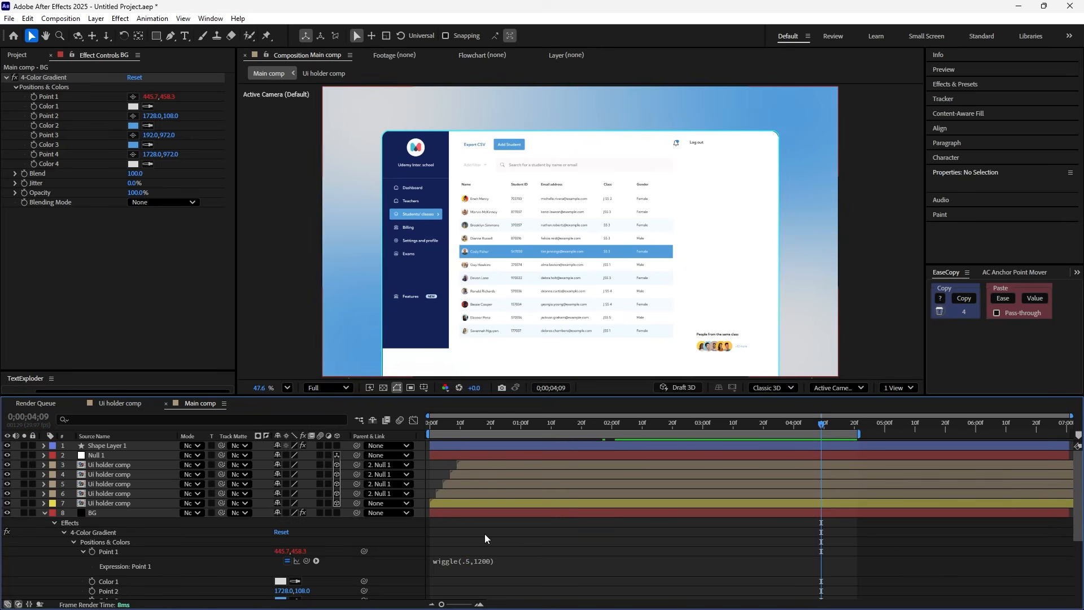
- Copy the wiggle(.5,1200) expression from Point 1 to the gradient's Points 2, 3 and 4
click(463, 562)
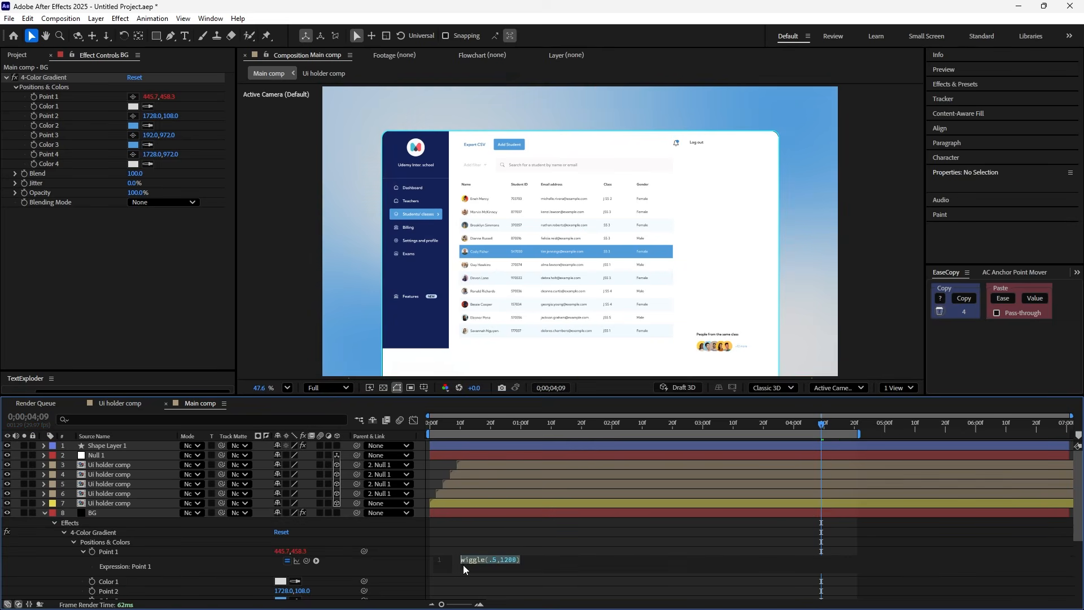
scroll(109, 545, down, 3)
key(ctrl+c)
alt+click(92, 533)
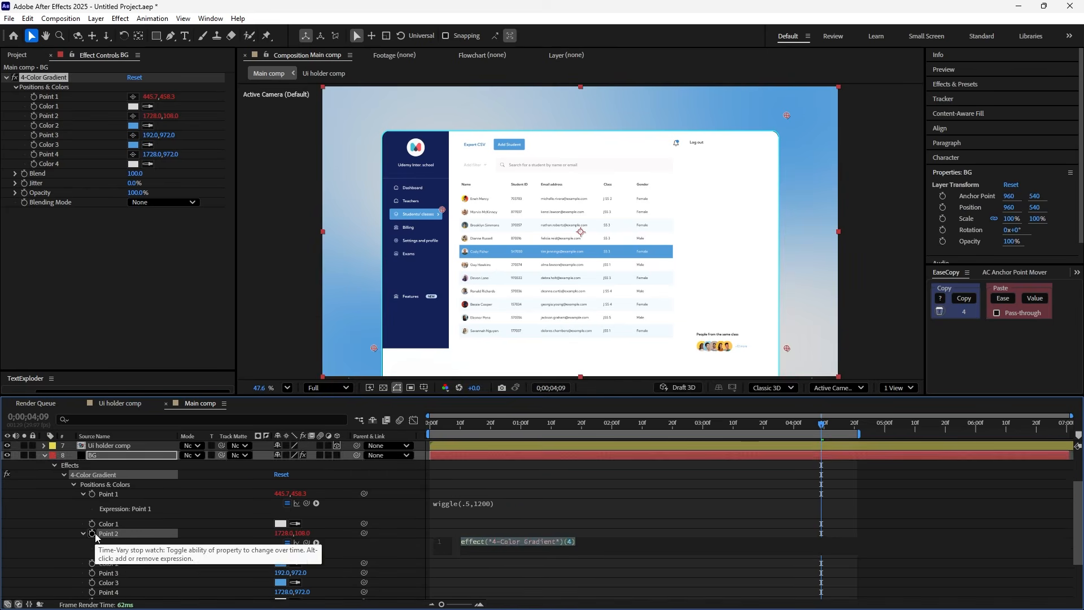
key(ctrl+v)
alt+click(92, 553)
key(ctrl+v)
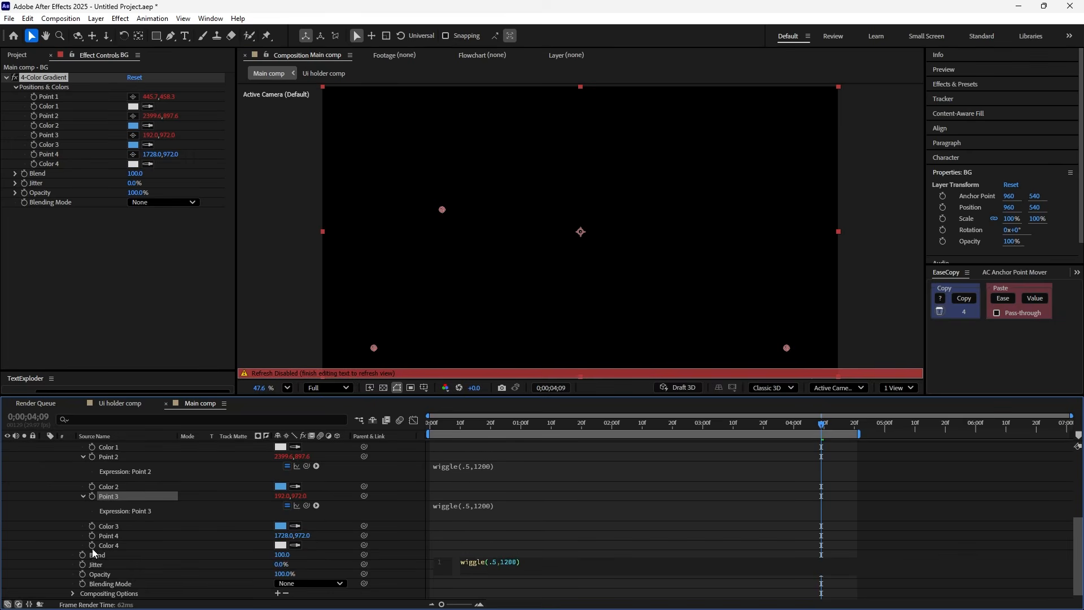
alt+click(92, 536)
key(ctrl+v)
- Scrub and preview the moving gradient from the start, and collapse the properties of all layers
drag(459, 432, 788, 450)
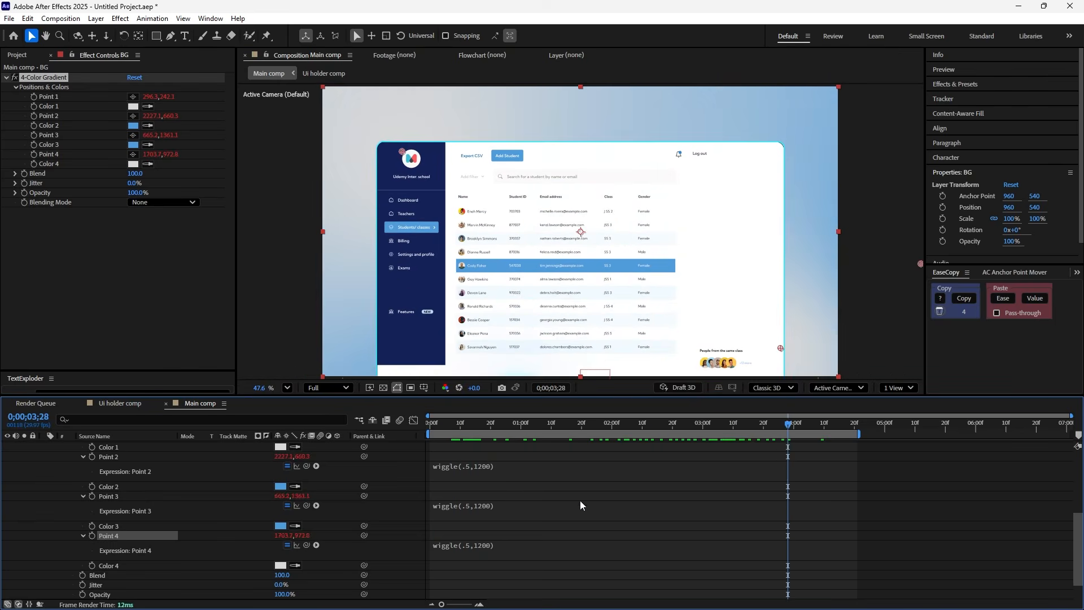
scroll(536, 509, up, 5)
key(Home)
key(space)
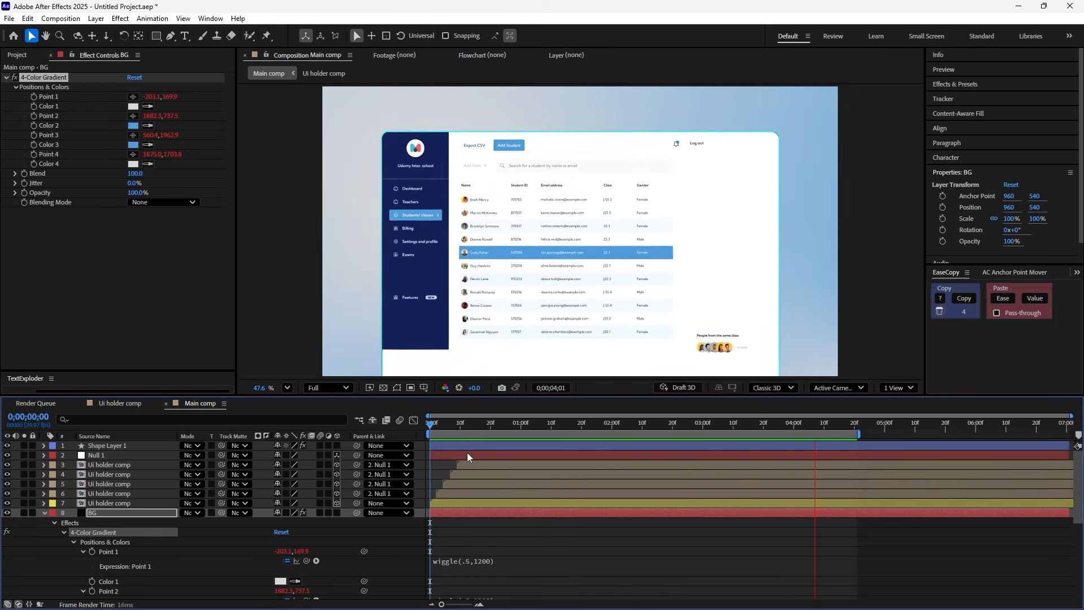
click(509, 425)
key(ctrl+a)
key(u)
- Apply the Drop Shadow effect to the rear dashboard layer (layer 7) with the playhead at 0;00;03;28
drag(509, 430, 788, 425)
click(481, 503)
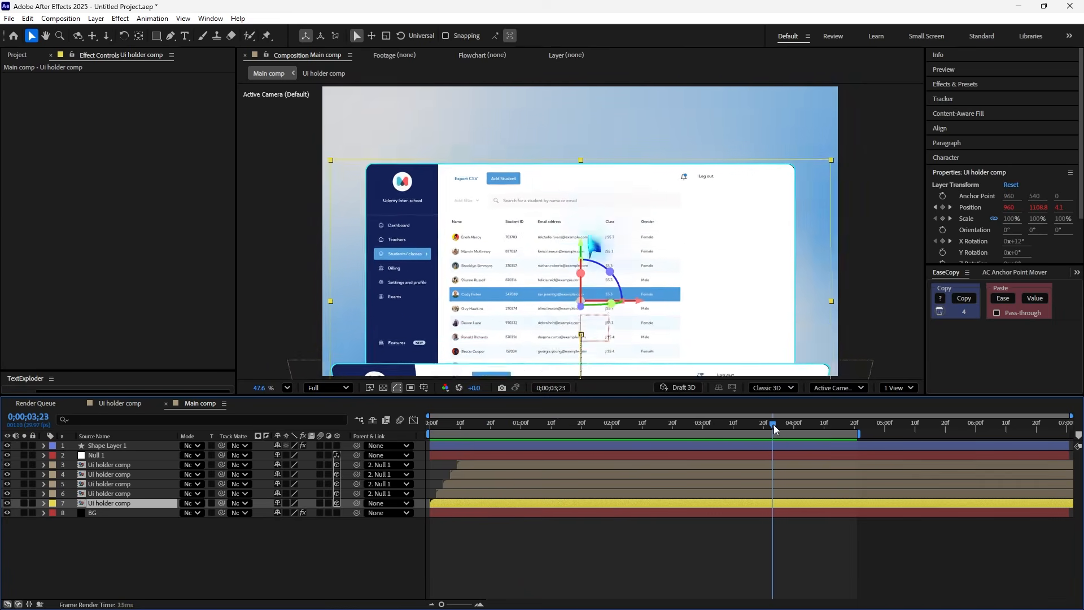
key(ctrl+space)
text(drop)
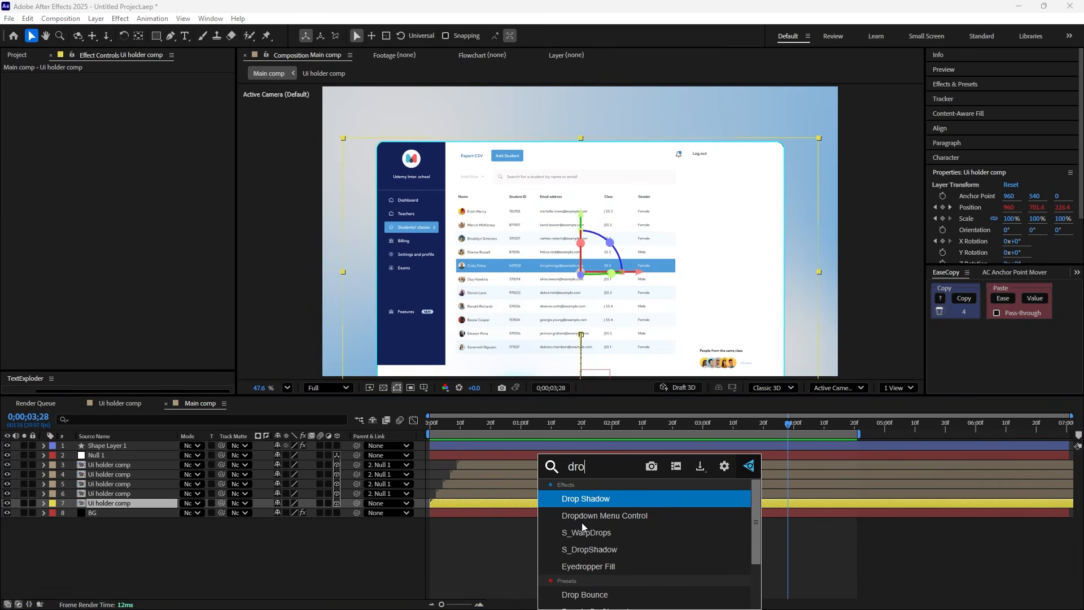
key(Return)
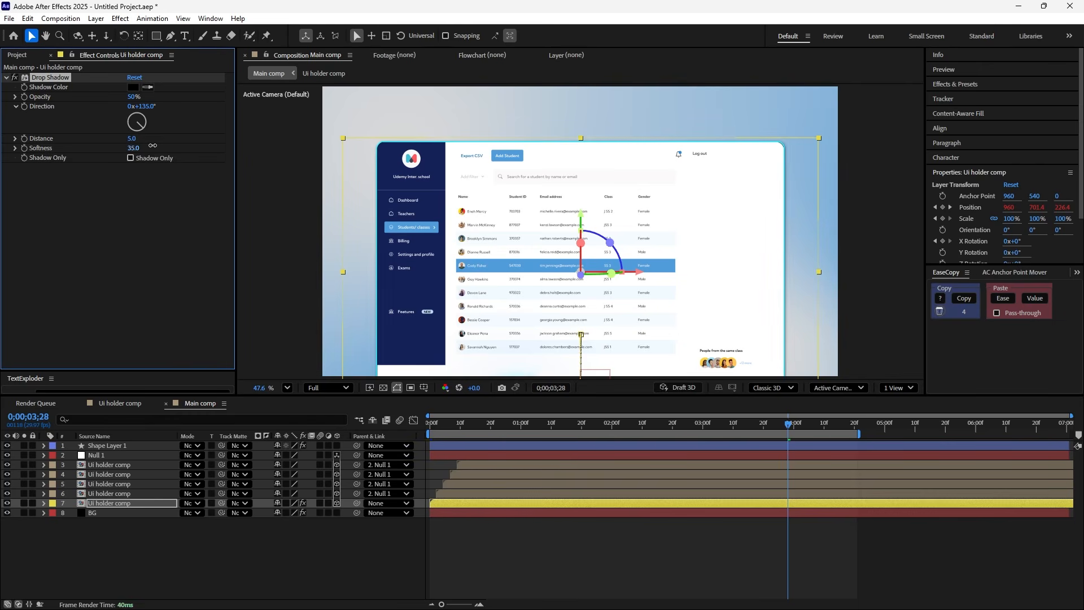
- Set the shadow's softness to 128, its colour to the sidebar's sampled navy 152259, and its opacity to 20%
drag(152, 146, 185, 146)
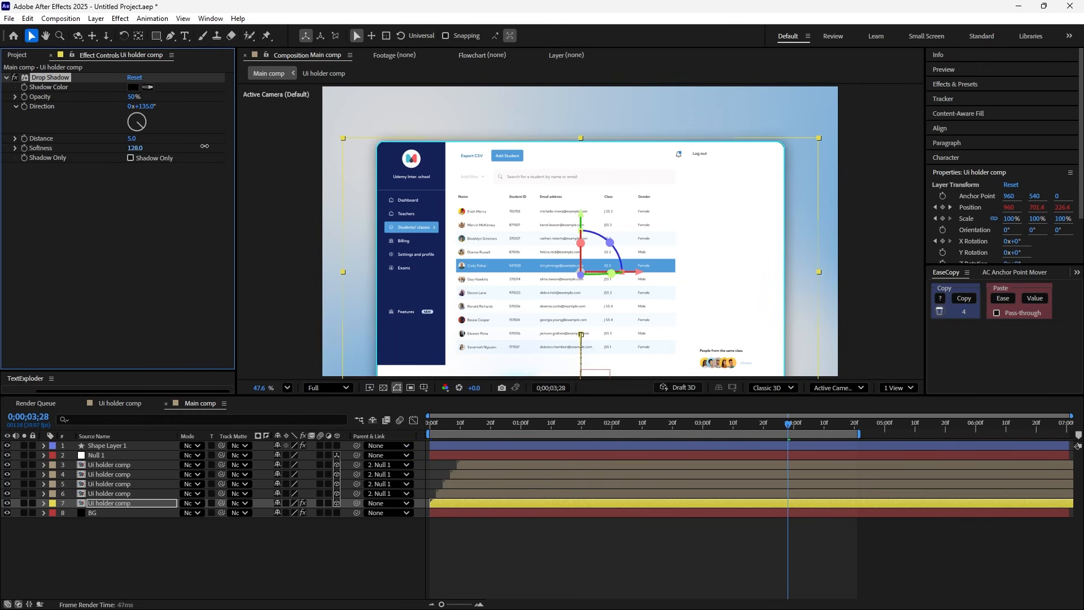
click(133, 87)
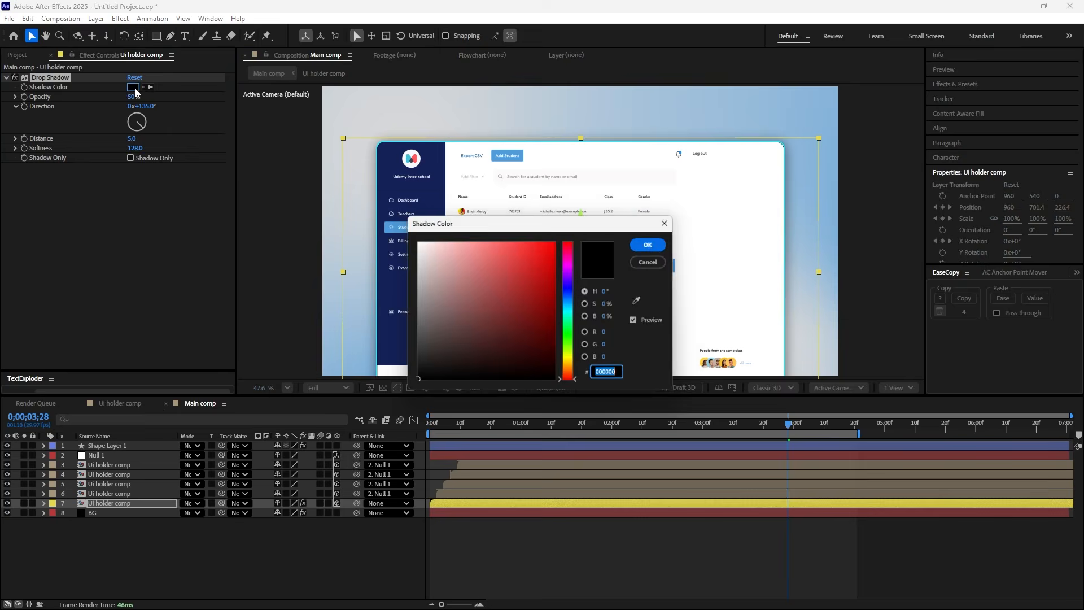
click(646, 303)
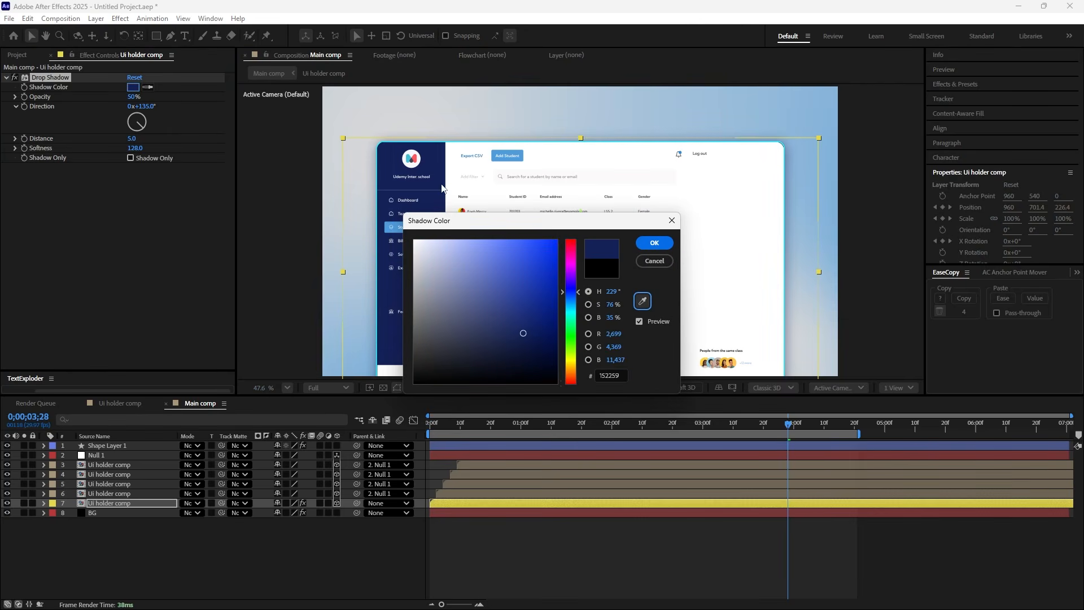
click(648, 247)
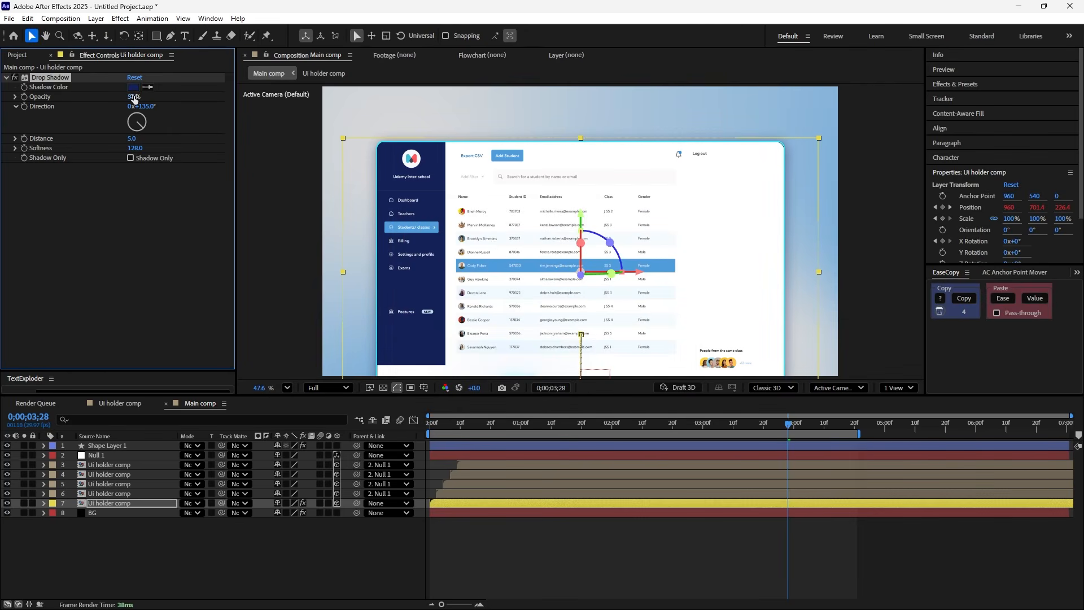
text(20)
key(Return)
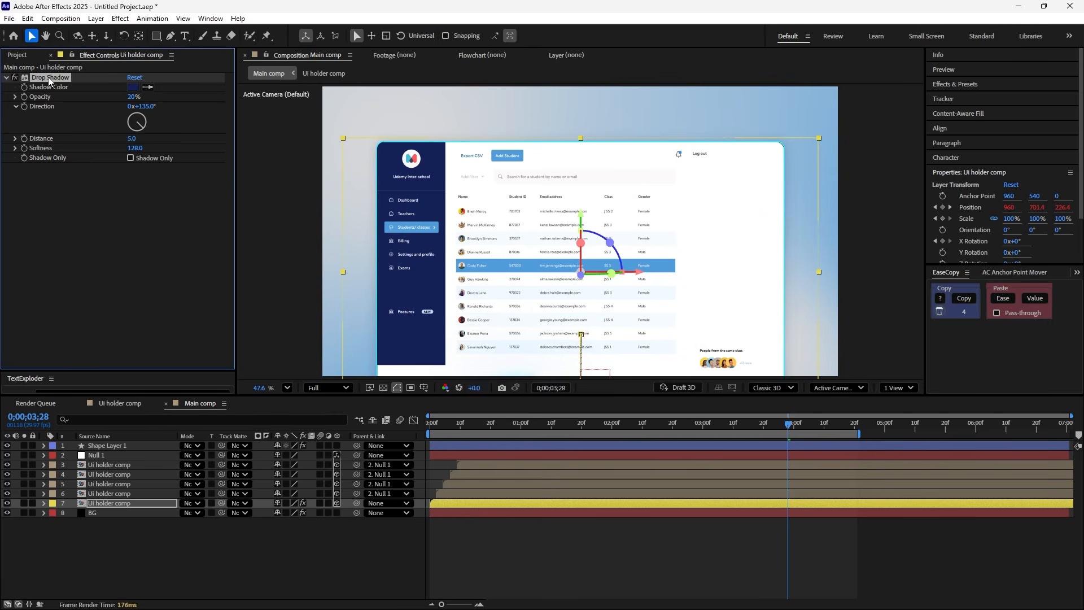
- Copy the Drop Shadow to the four other Ui holder comp layers (3 to 6) and preview the animation
click(115, 494)
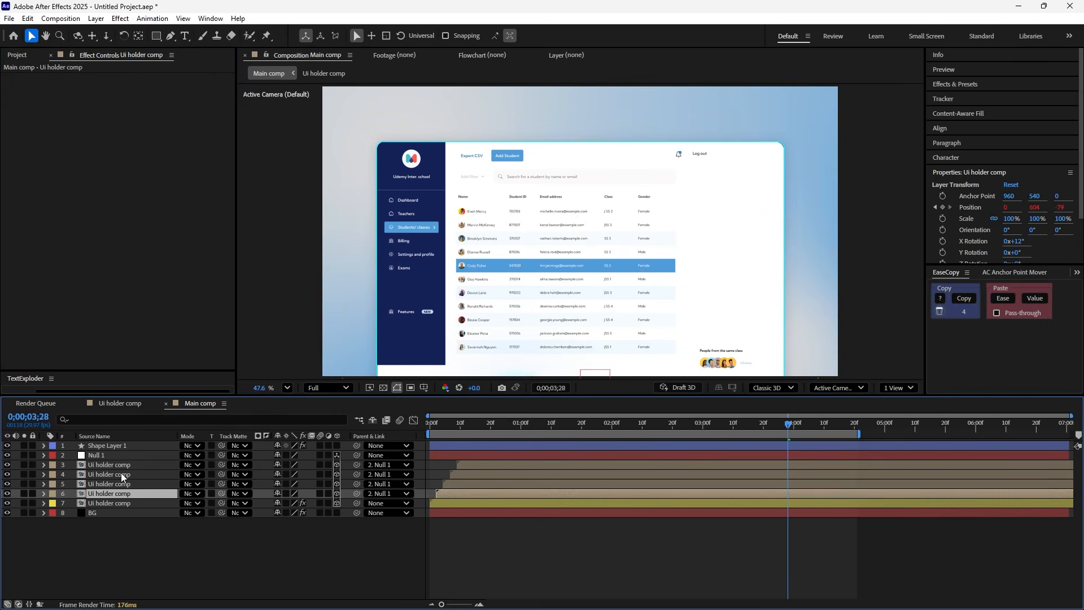
shift+click(125, 467)
key(ctrl+v)
drag(500, 425, 436, 443)
click(473, 533)
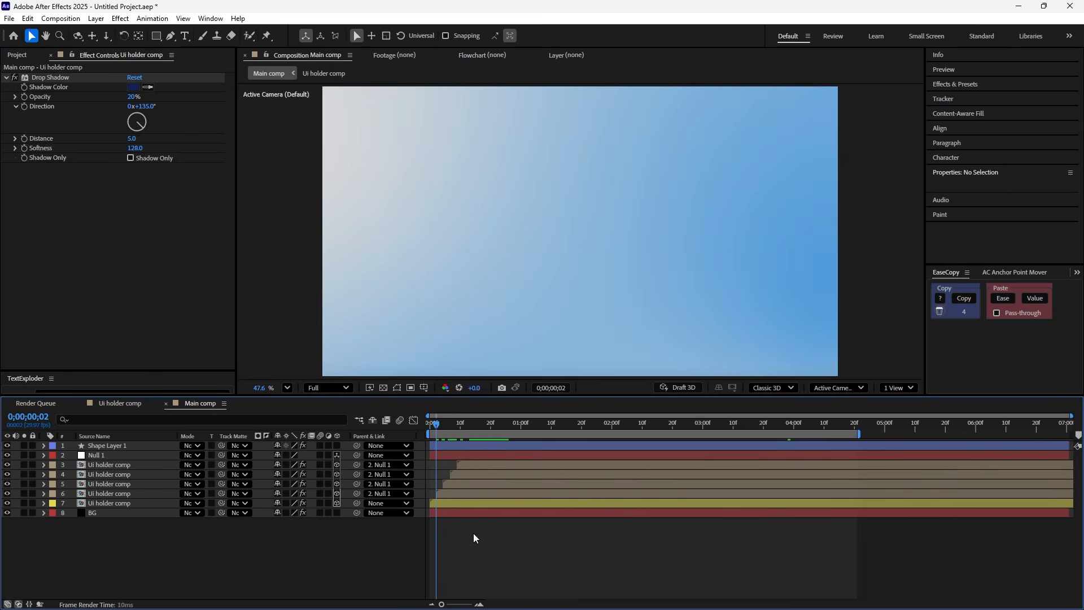
key(space)
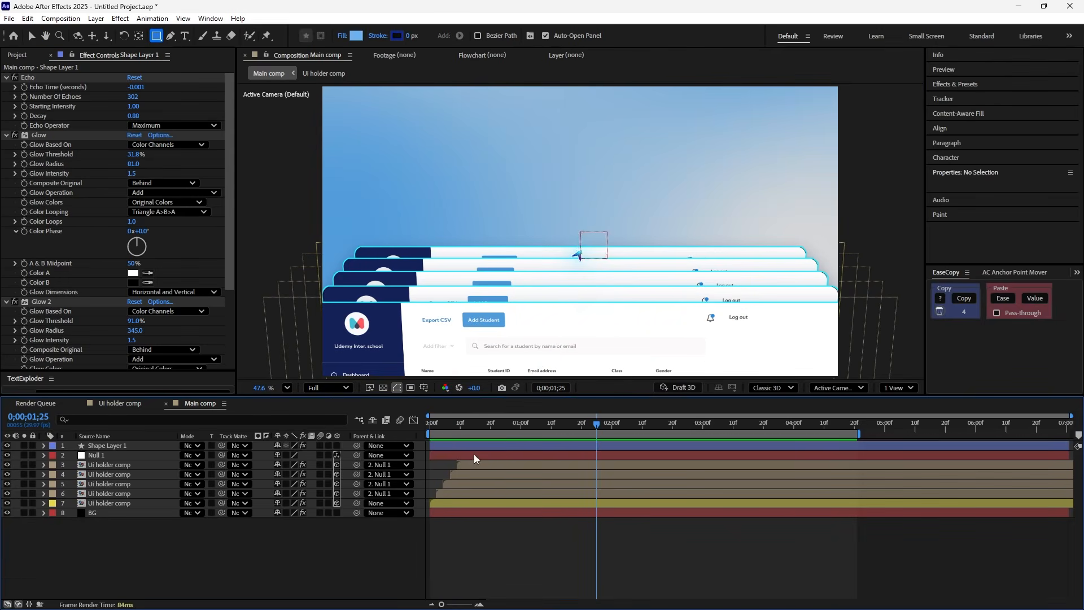
- Apply the Posterize Time effect to the arrow's Shape Layer 1 and preview the animation from the start
click(494, 447)
key(ctrl+space)
text(po)
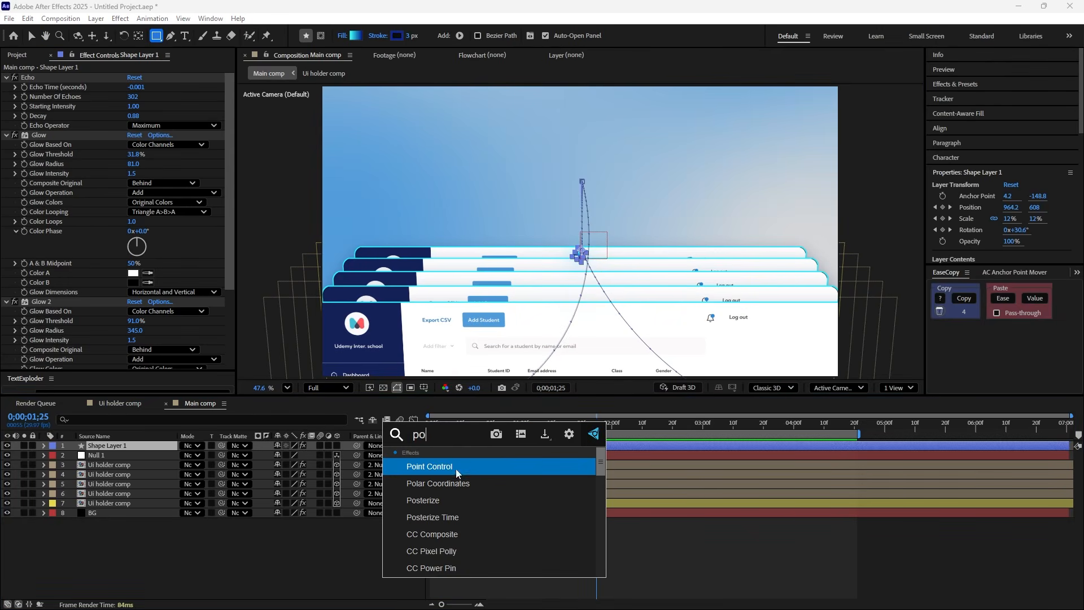
click(434, 518)
key(space)
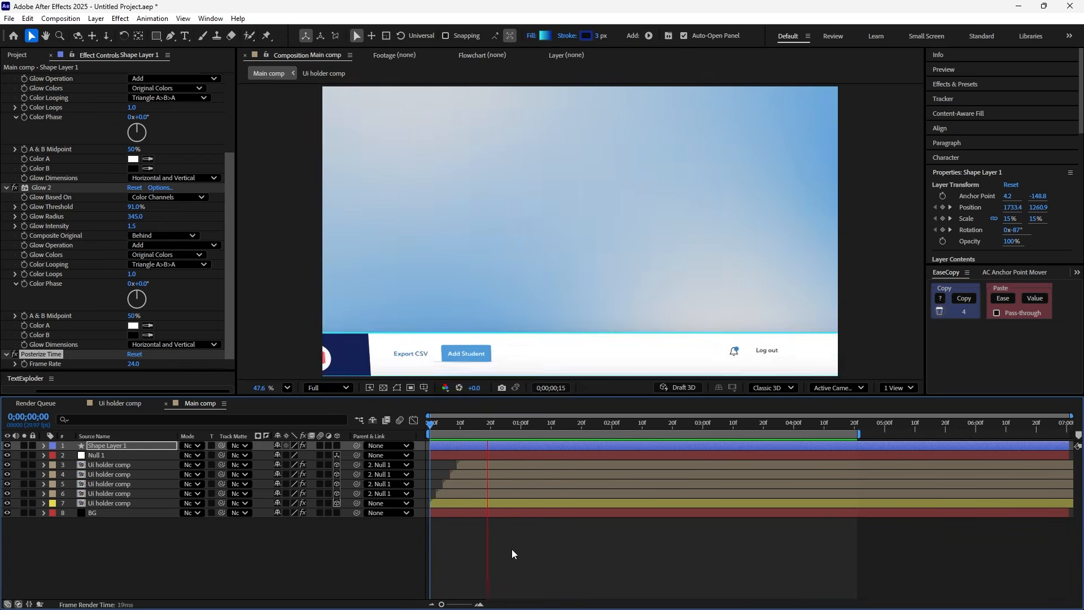